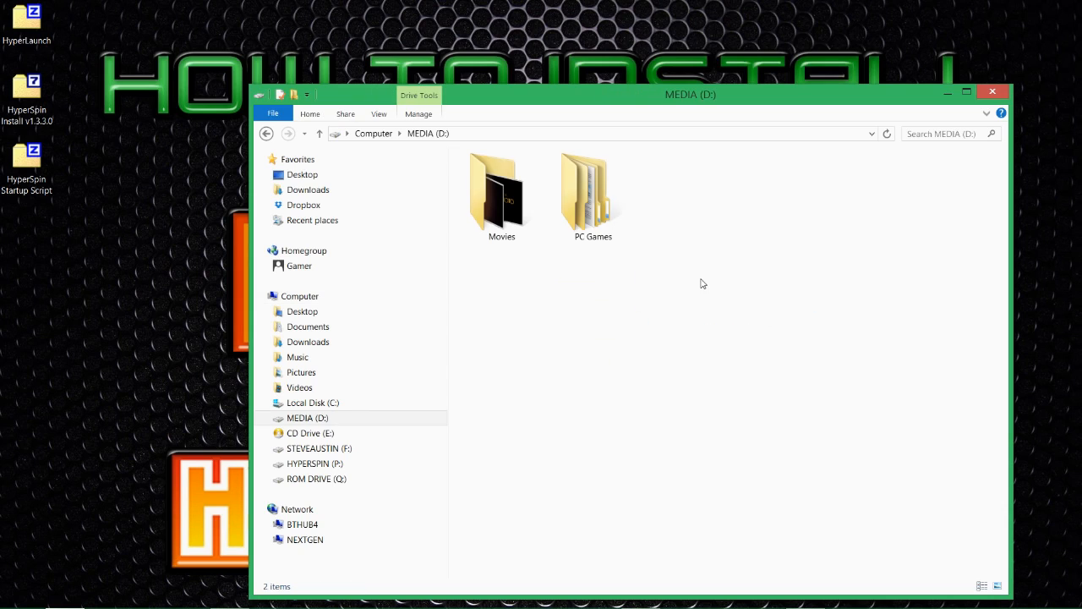
Create a folder named Hyperspin on the MEDIA (D:) drive and open it
right_click(579, 336)
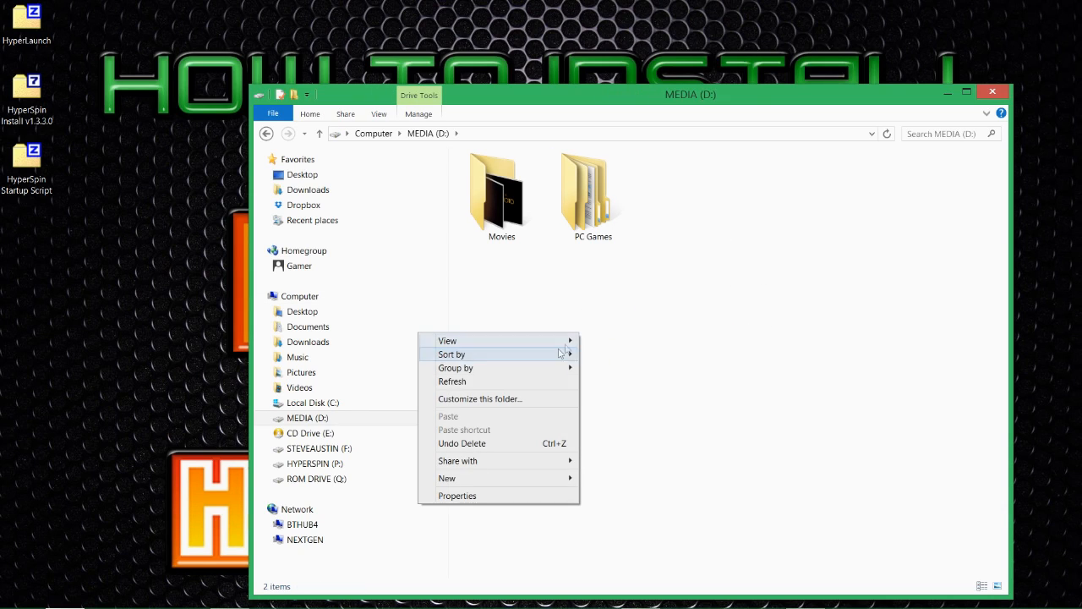
mouse_move(549, 488)
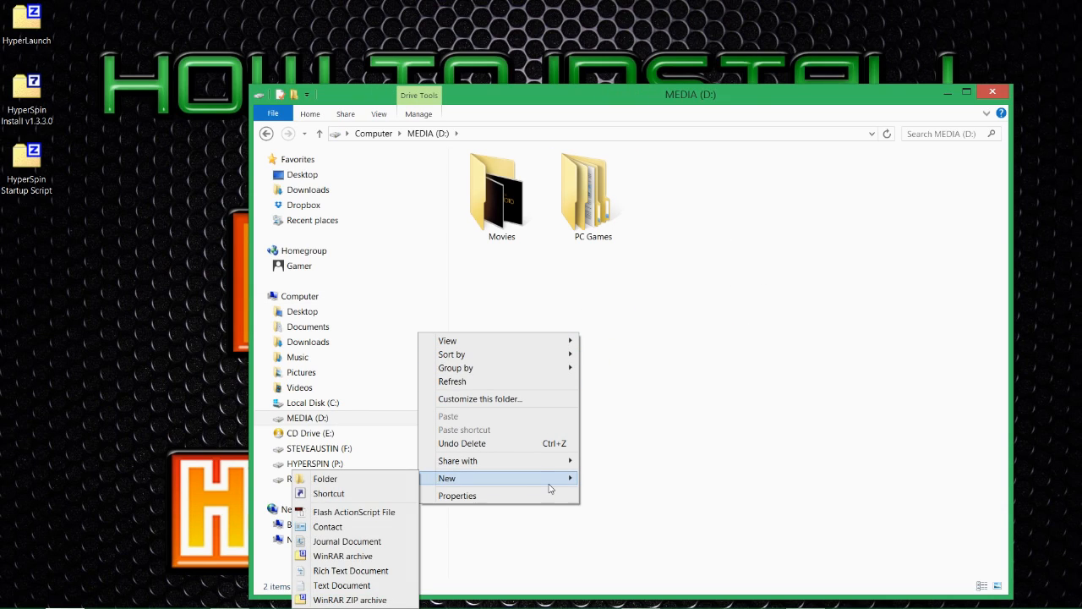
left_click(378, 482)
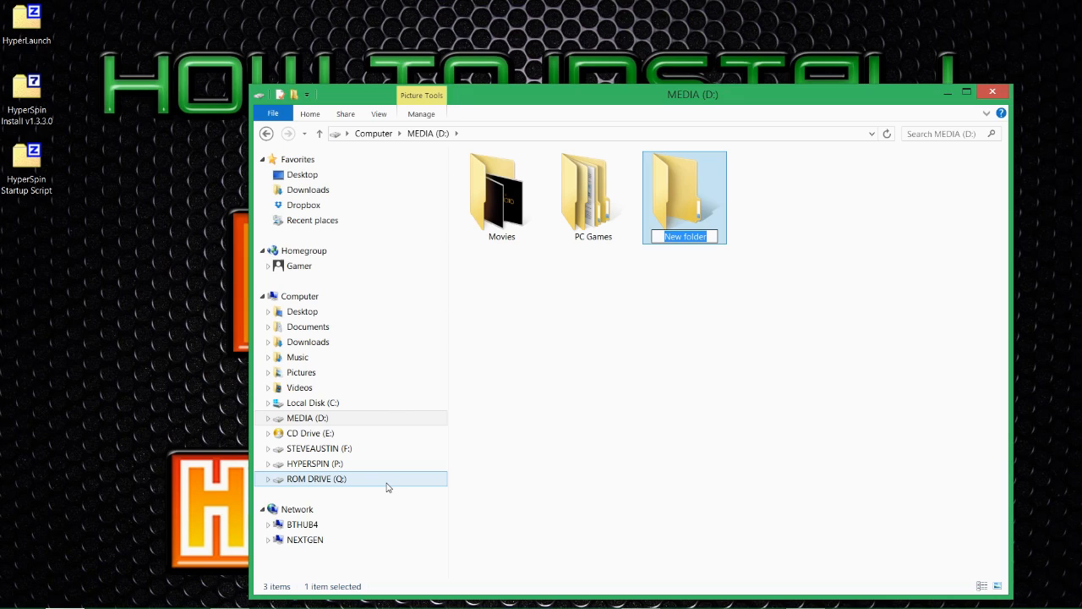
type("H")
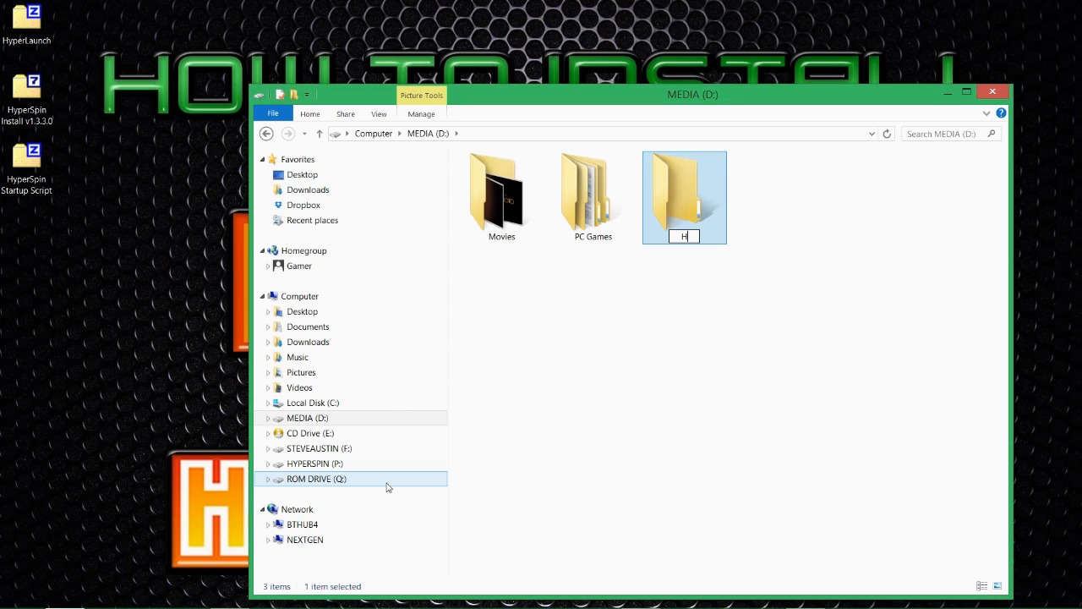
type("yperspin")
key("Return")
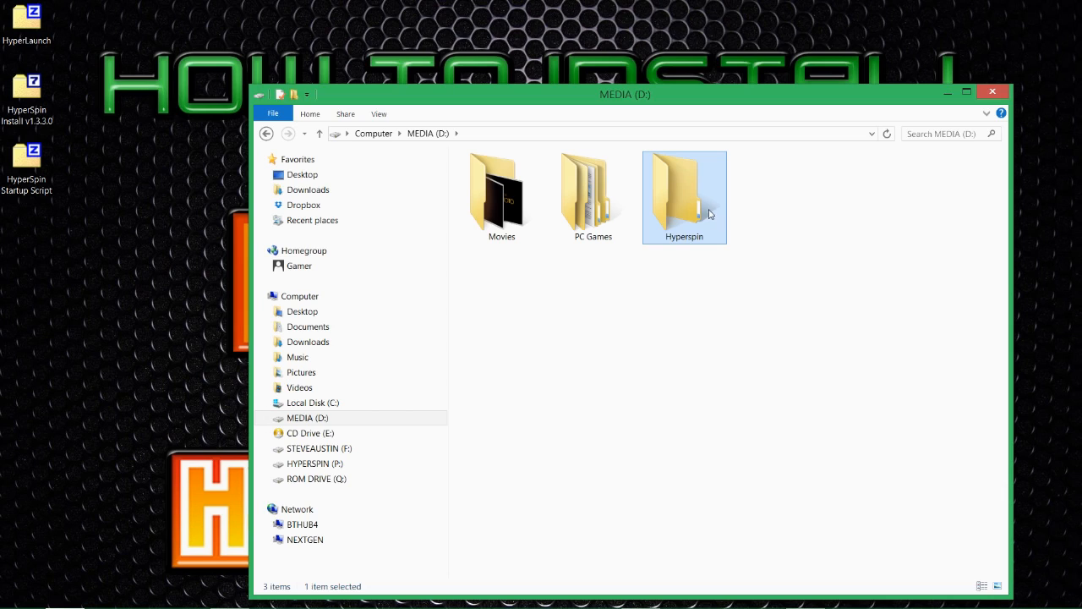
double_click(683, 196)
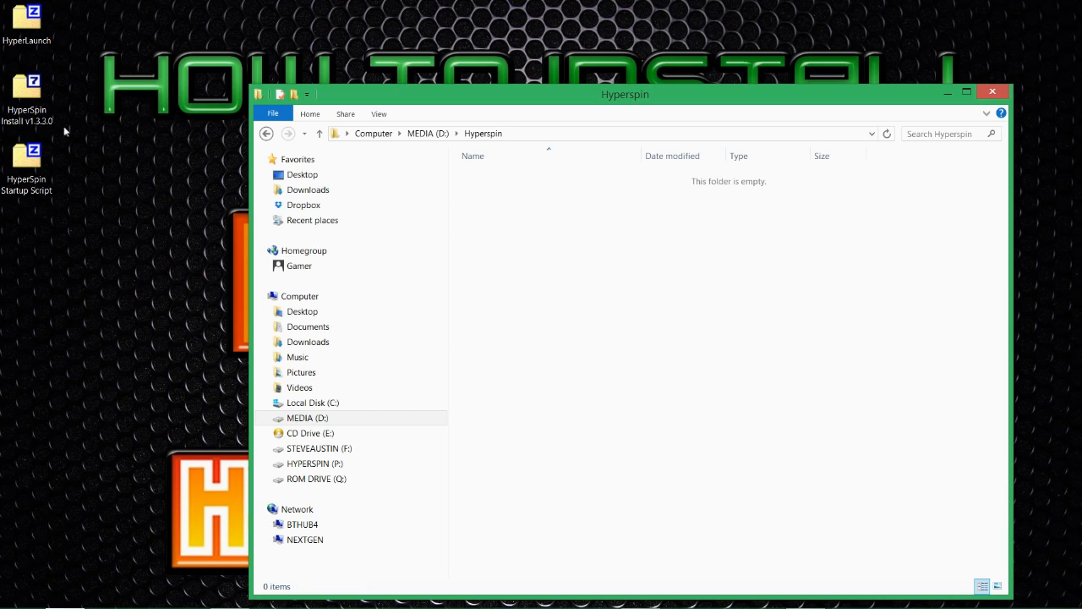
Copy the entire contents of the HyperSpin Install v1.3.3.0 archive on the desktop into D:\Hyperspin, and close the archive
left_click(30, 108)
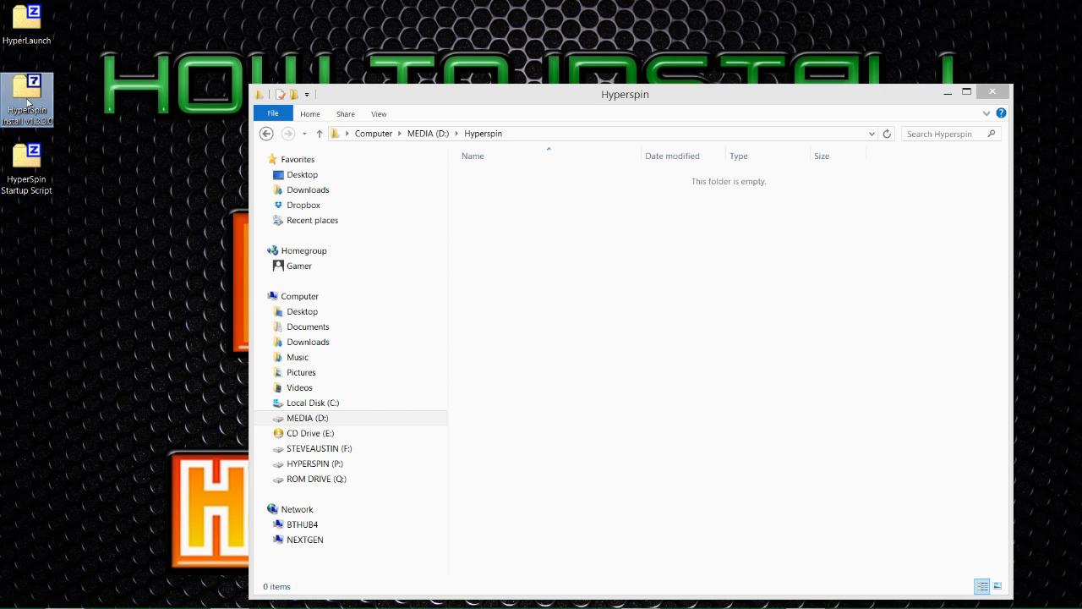
double_click(27, 102)
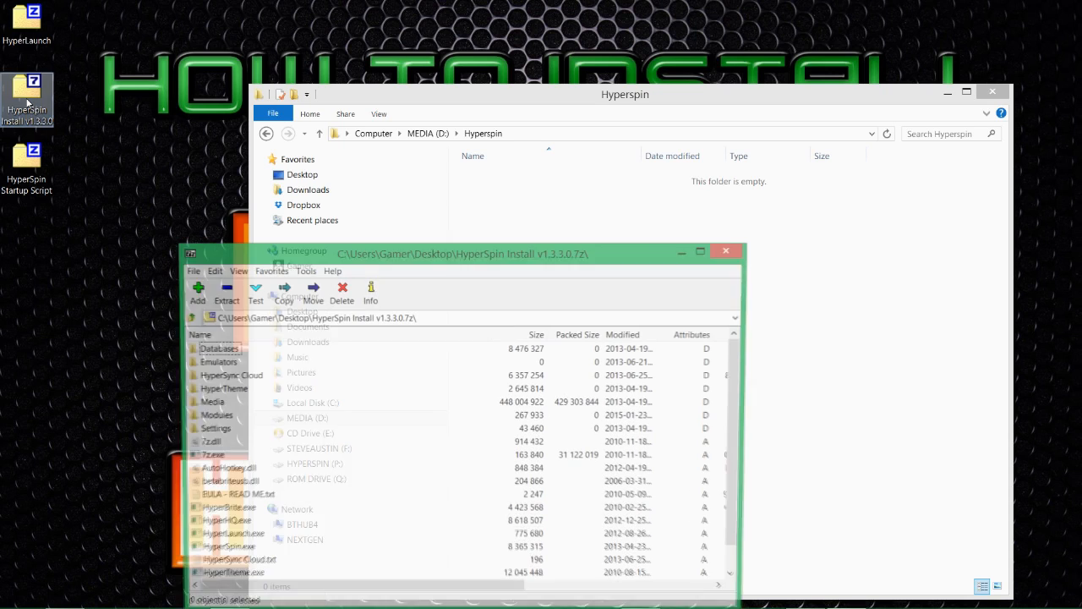
left_click(217, 470)
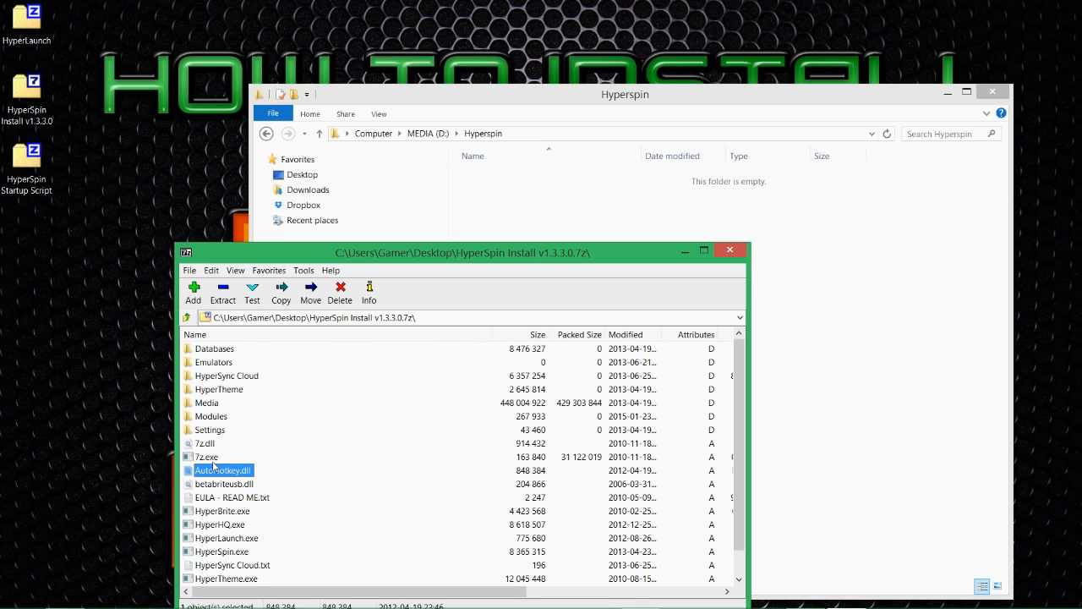
key("ctrl+a")
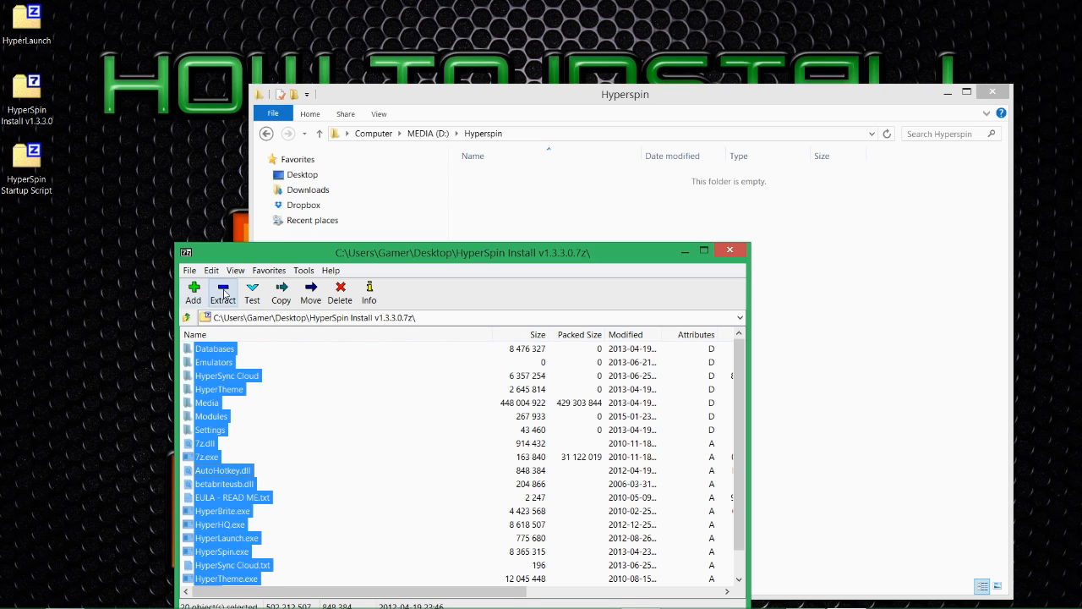
left_click(281, 291)
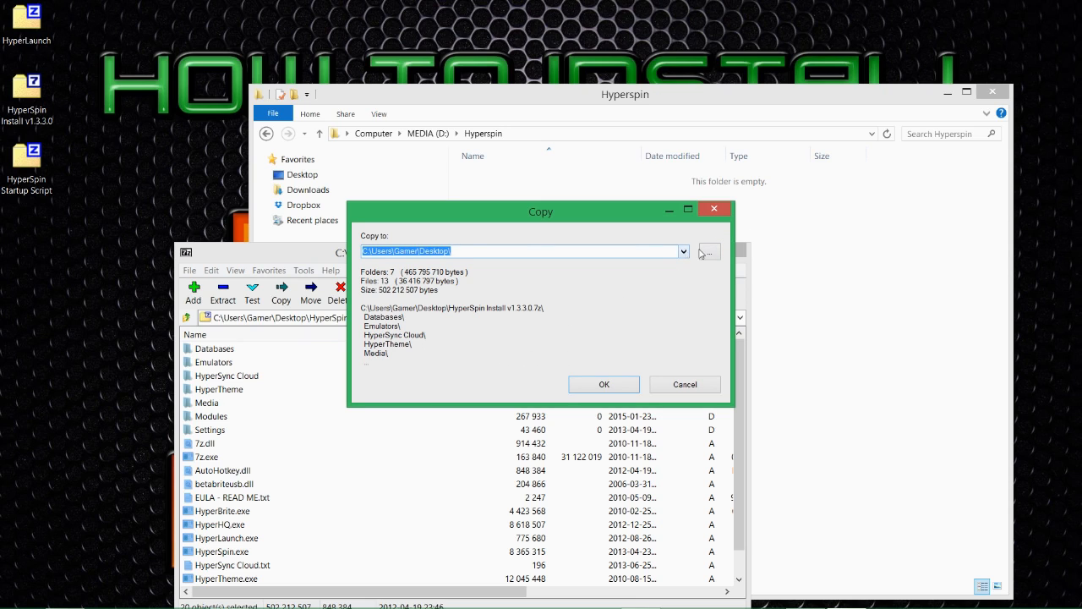
left_click(707, 252)
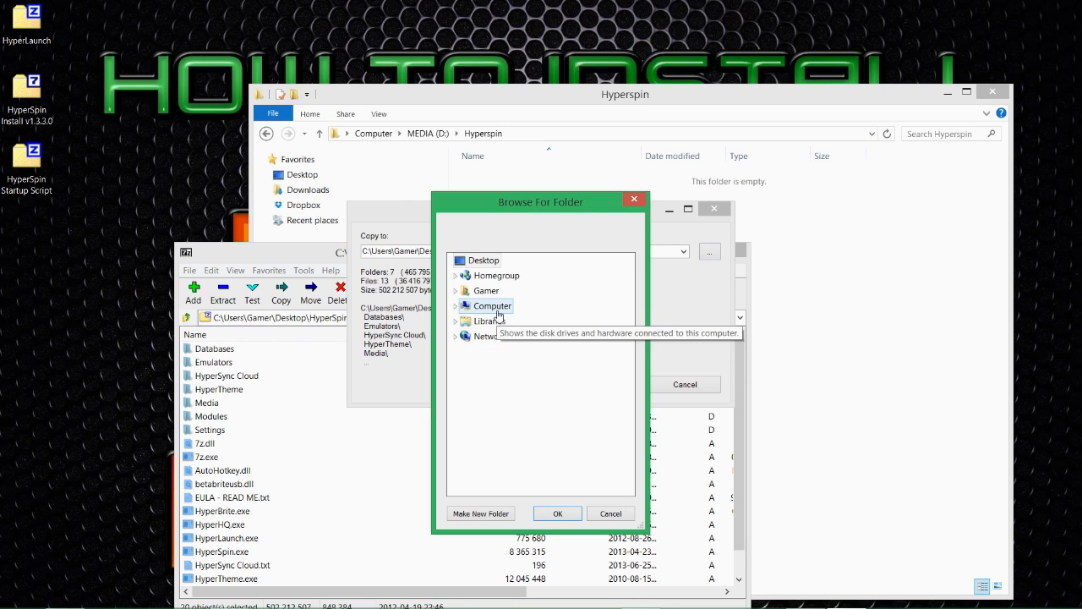
left_click(497, 309)
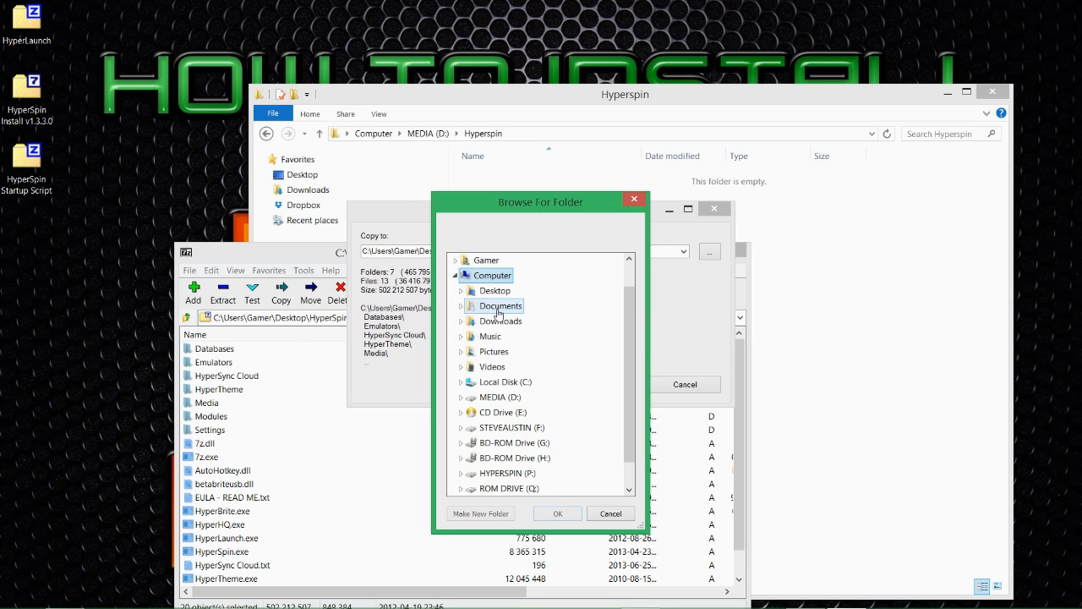
left_click(512, 397)
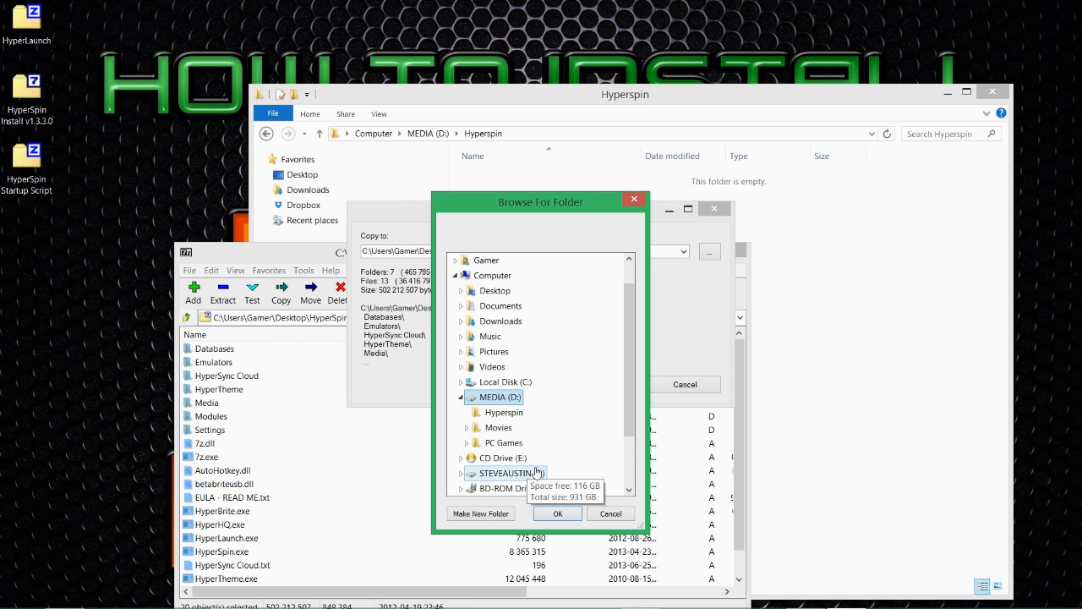
left_click(502, 413)
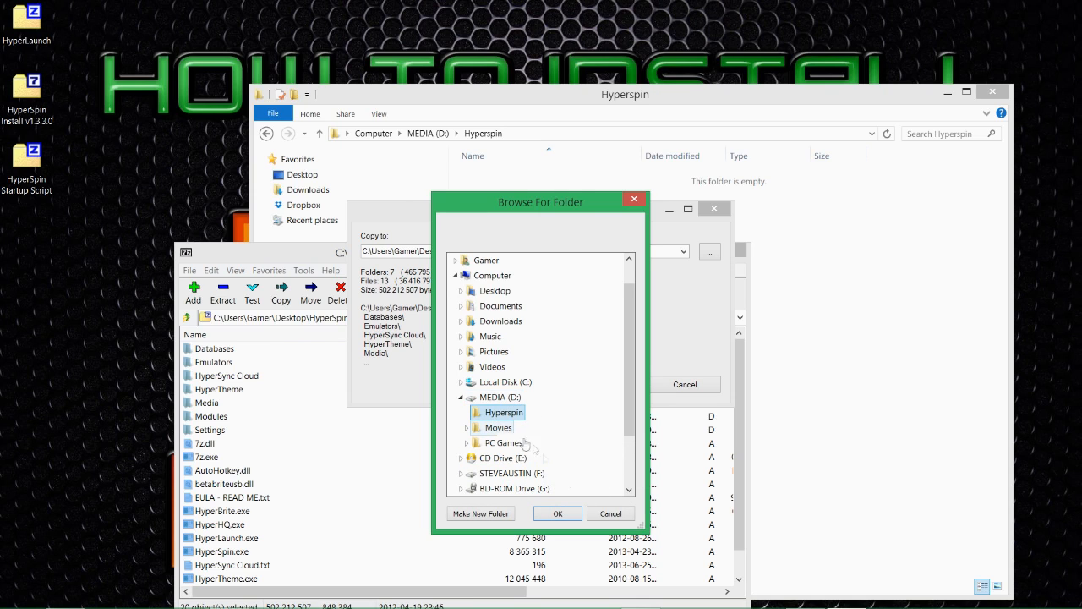
left_click(558, 514)
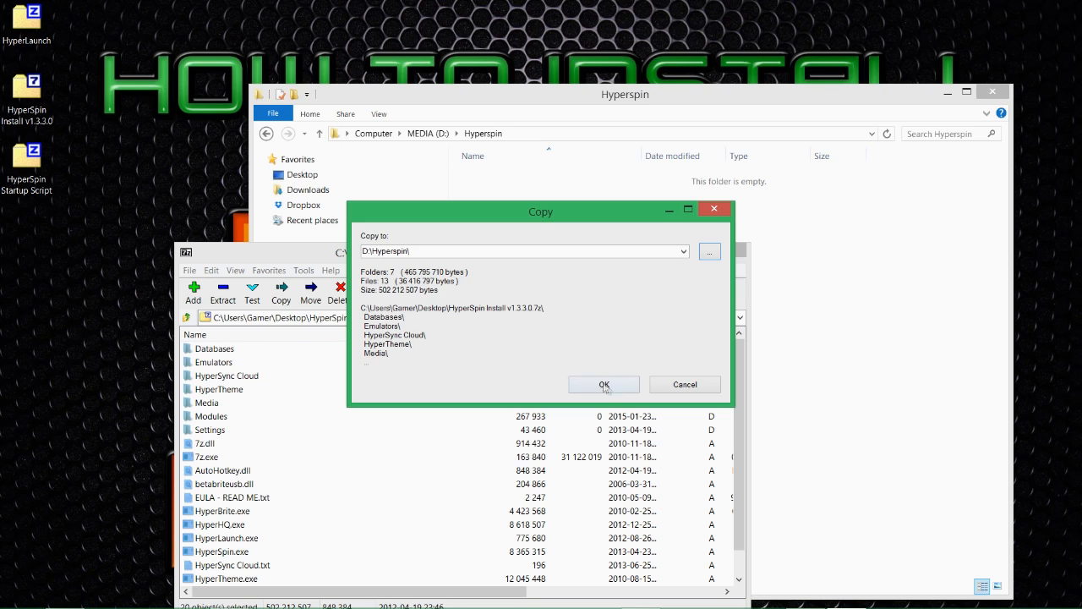
left_click(575, 385)
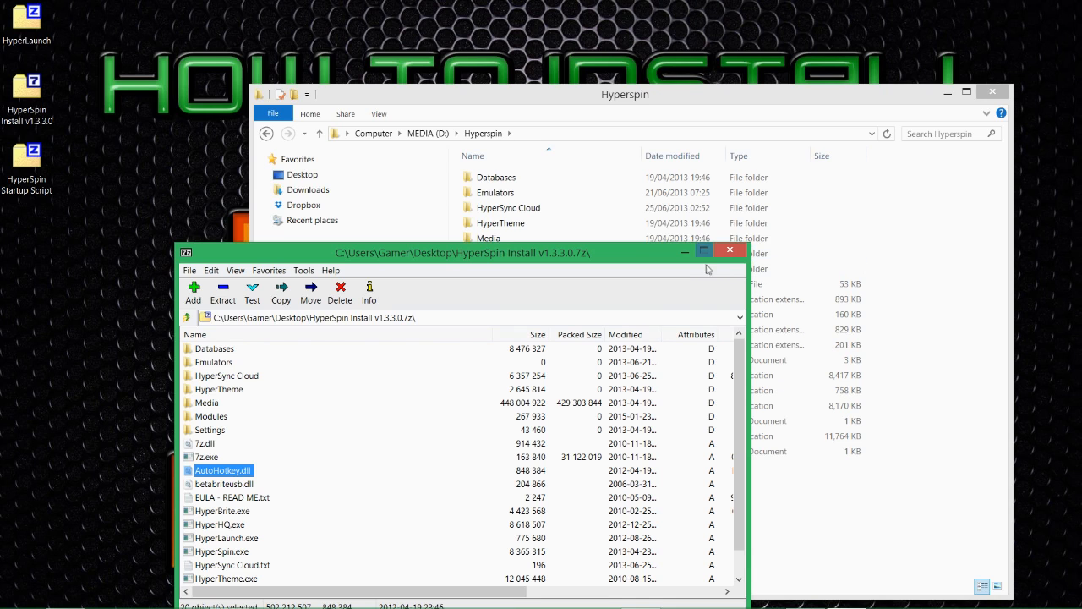
left_click(730, 250)
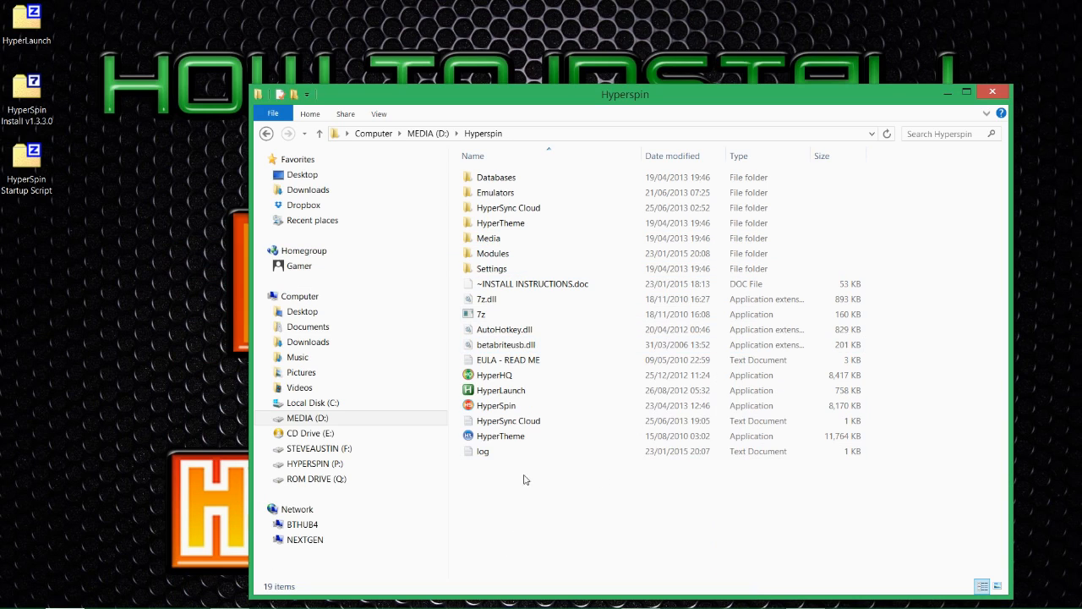
key("BackSpace")
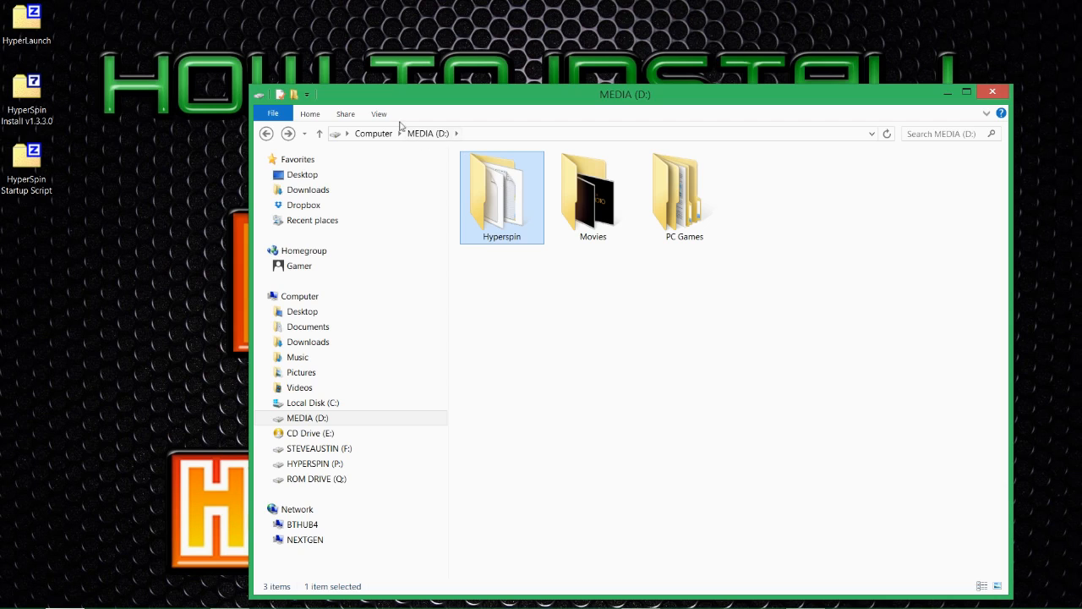
double_click(493, 240)
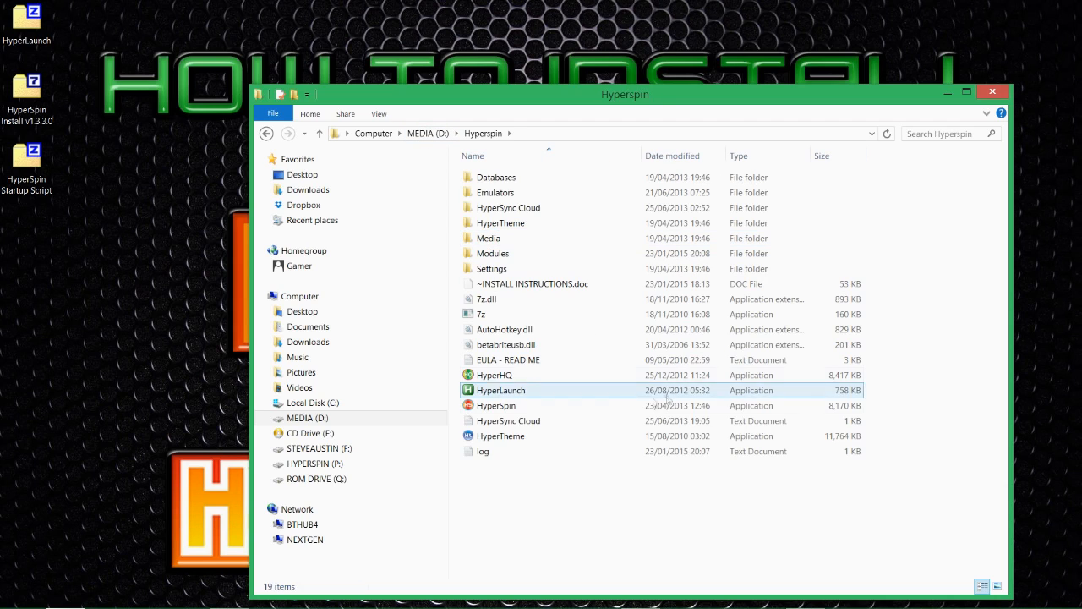
Open the desktop's HyperLaunch.zip in WinRAR beside the Hyperspin folder and enter its hyperlaunch-3-975551a7db7f folder
left_click(26, 24)
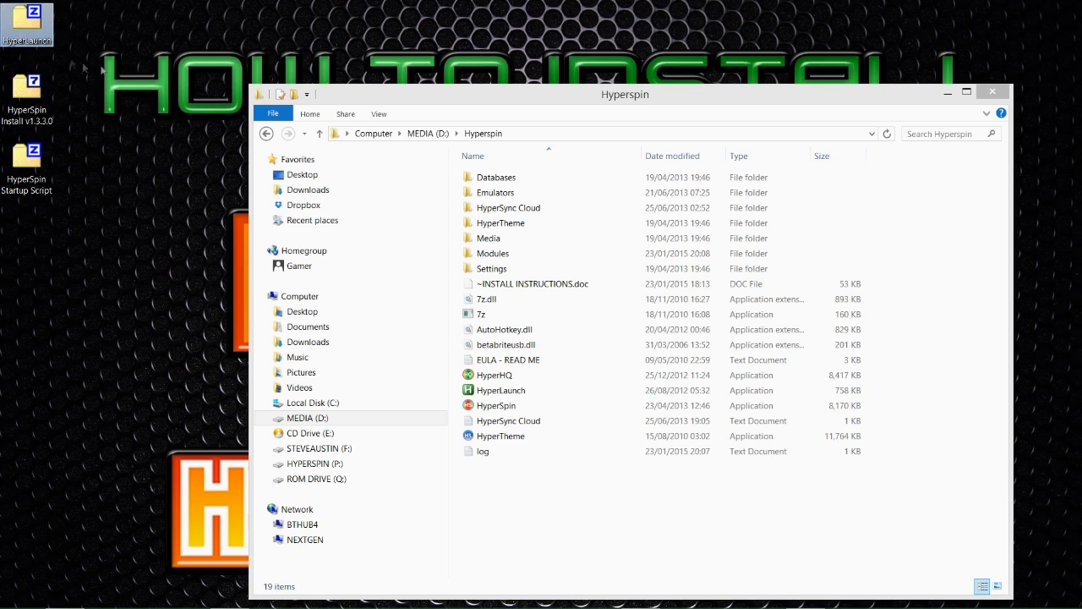
right_click(28, 36)
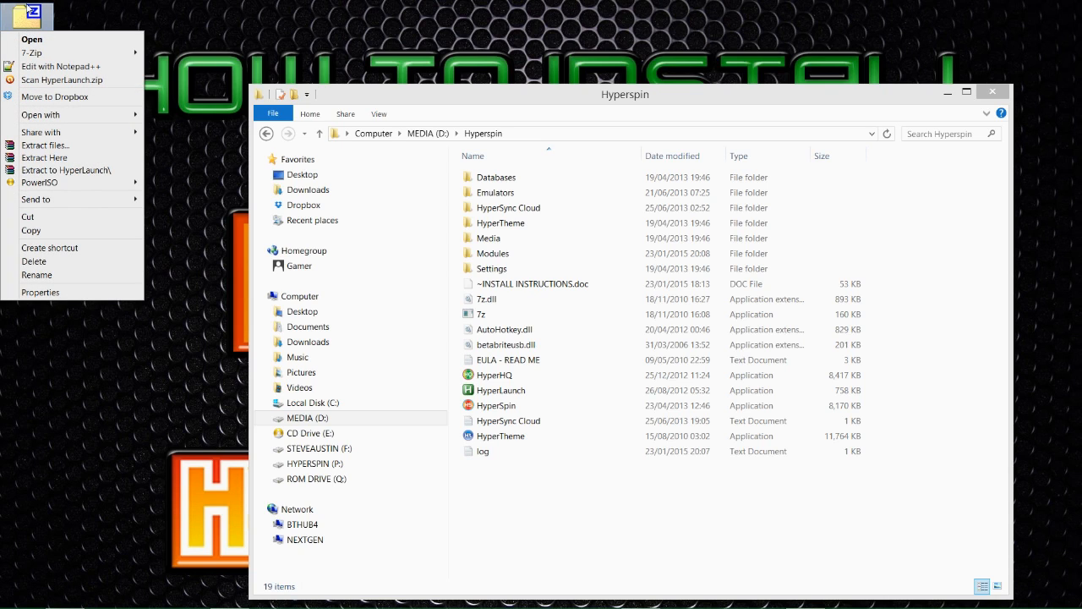
mouse_move(91, 114)
left_click(193, 130)
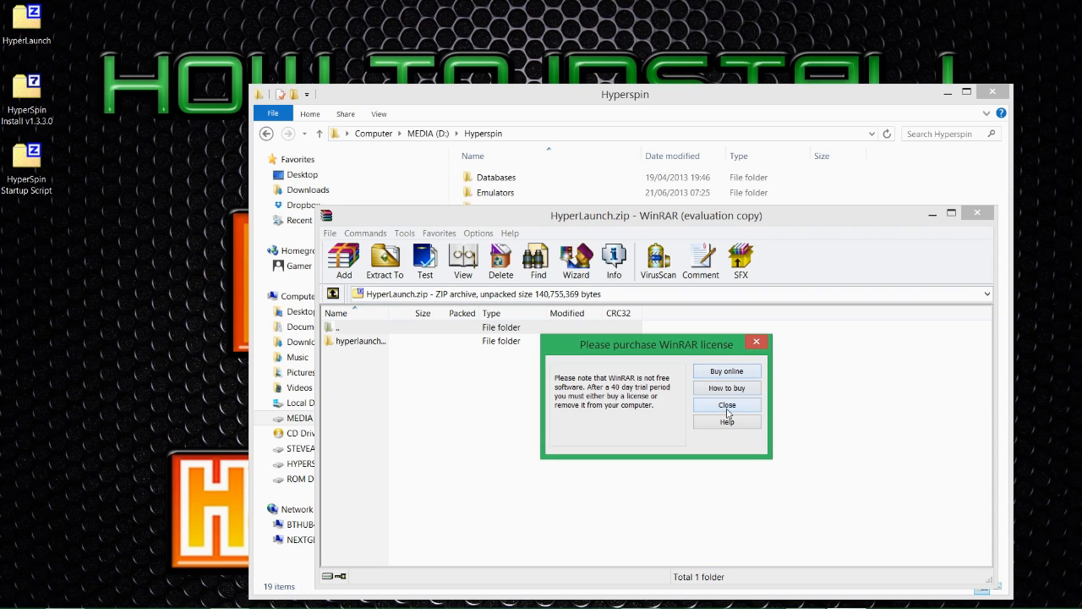
left_click(726, 407)
left_click_drag(418, 222, 898, 258)
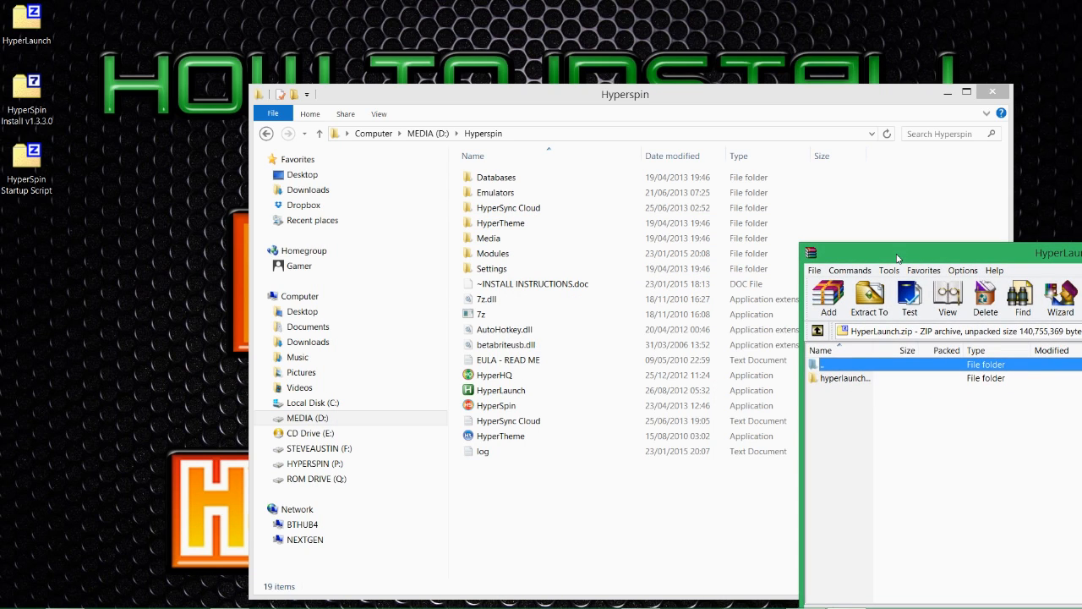
double_click(848, 378)
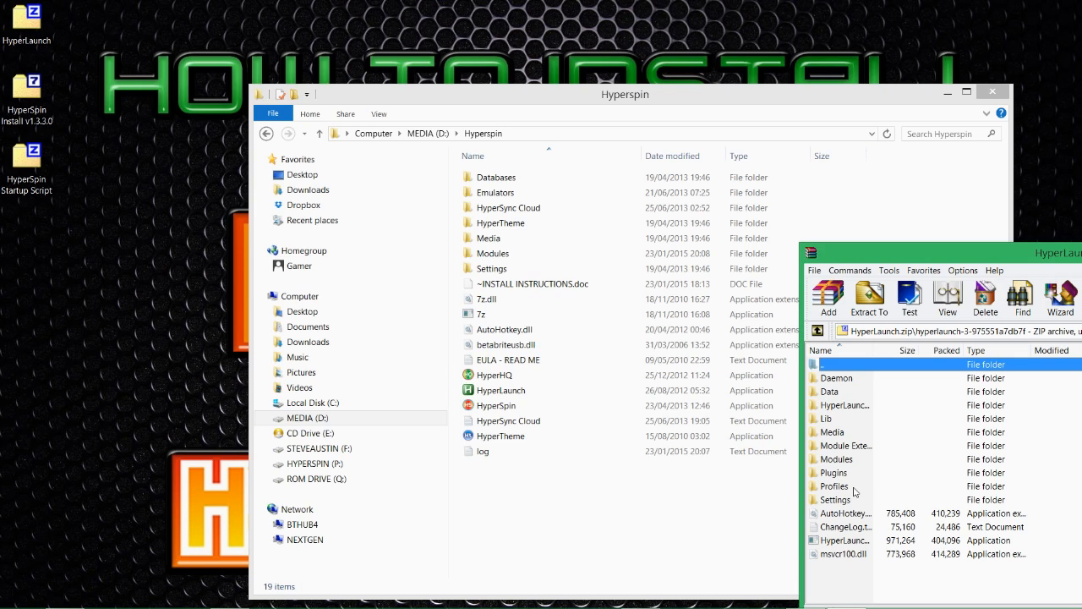
left_click_drag(876, 350, 931, 373)
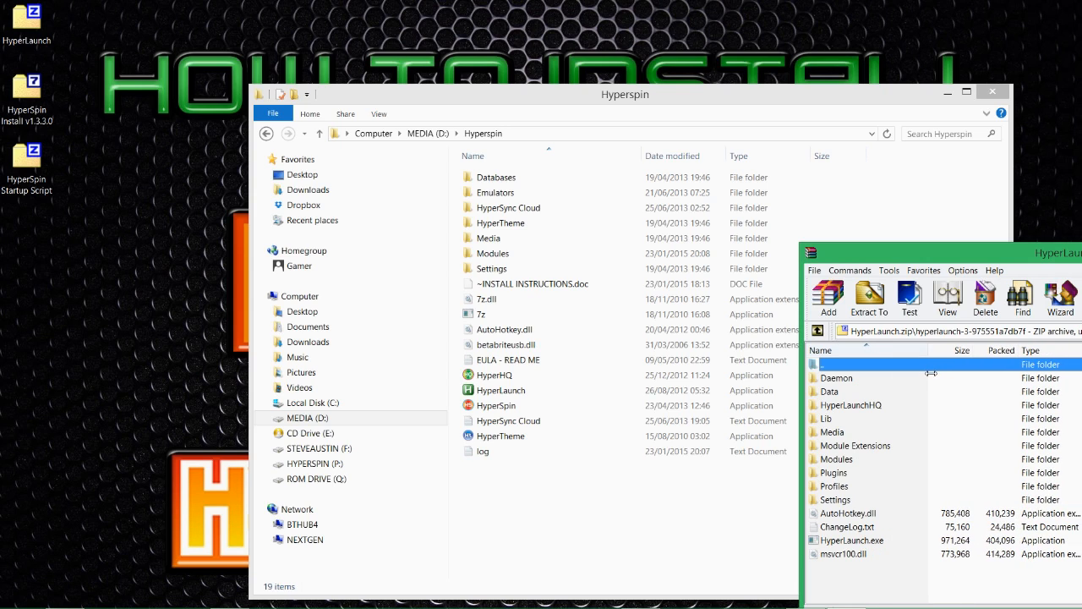
Extract all the HyperLaunch folders and files into D:\Hyperspin, replacing files with the same names, and close the archive
left_click(903, 576)
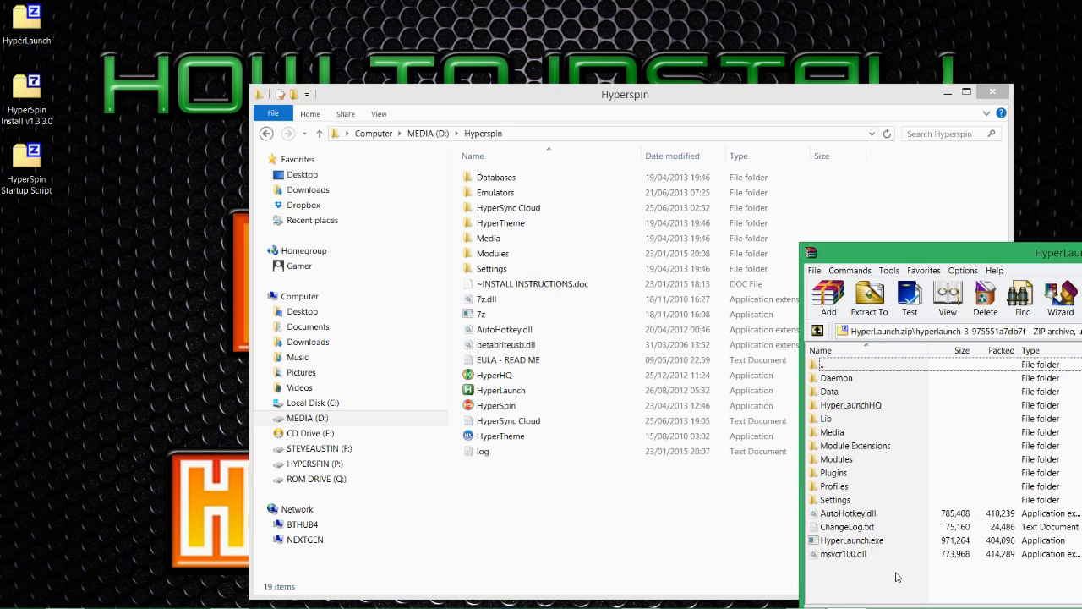
left_click_drag(888, 584, 531, 503)
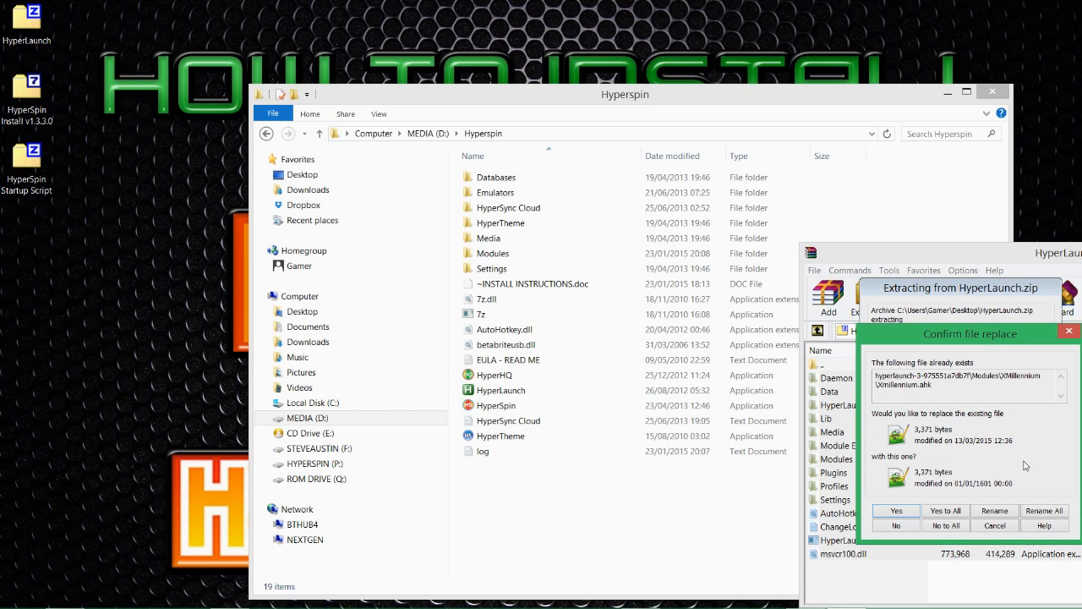
left_click(943, 513)
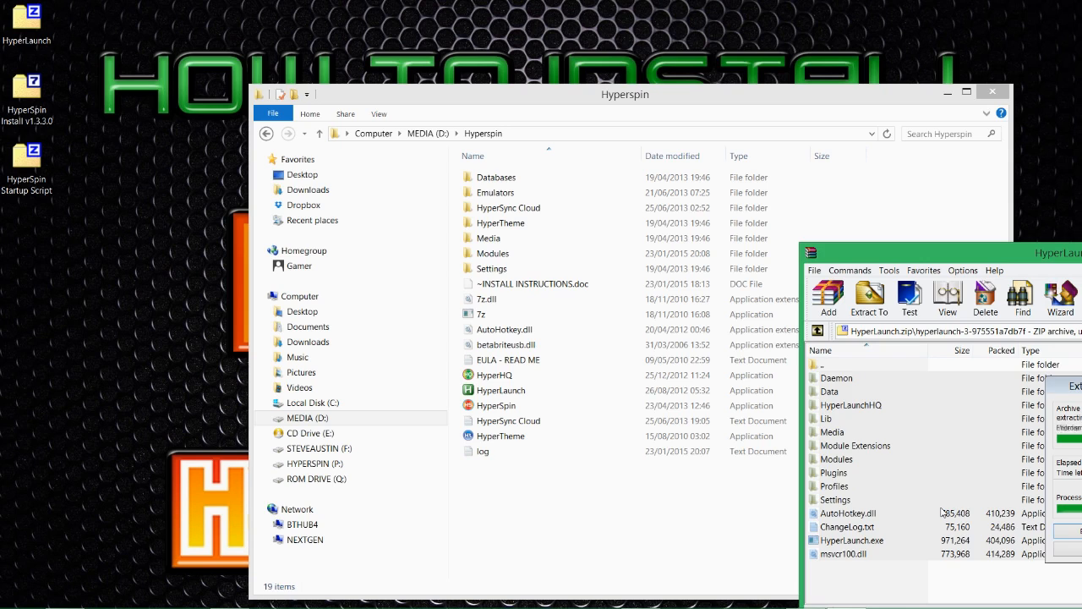
left_click(1002, 398)
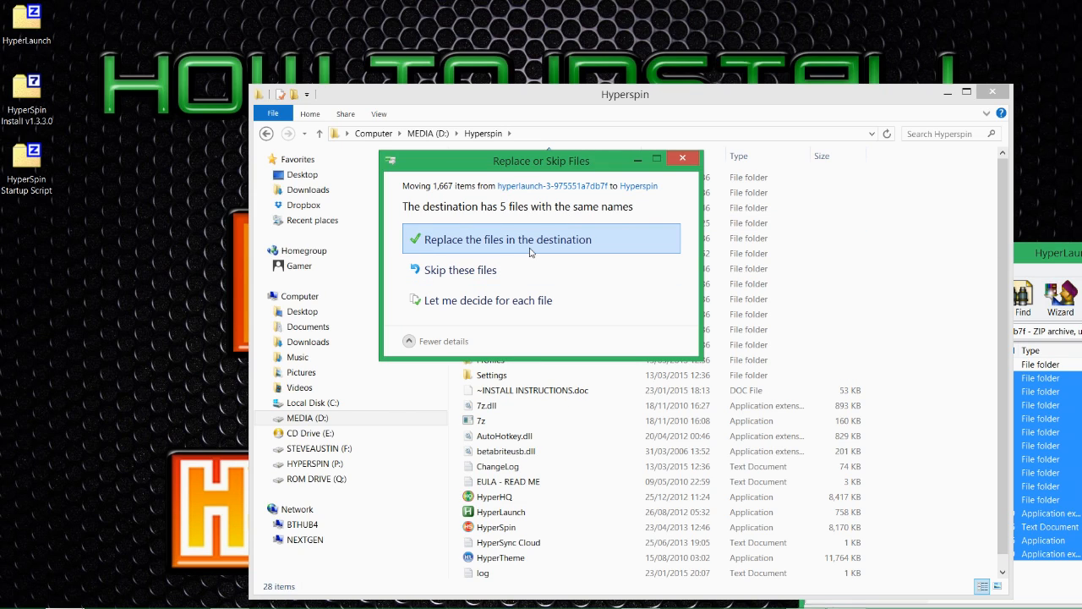
left_click(531, 245)
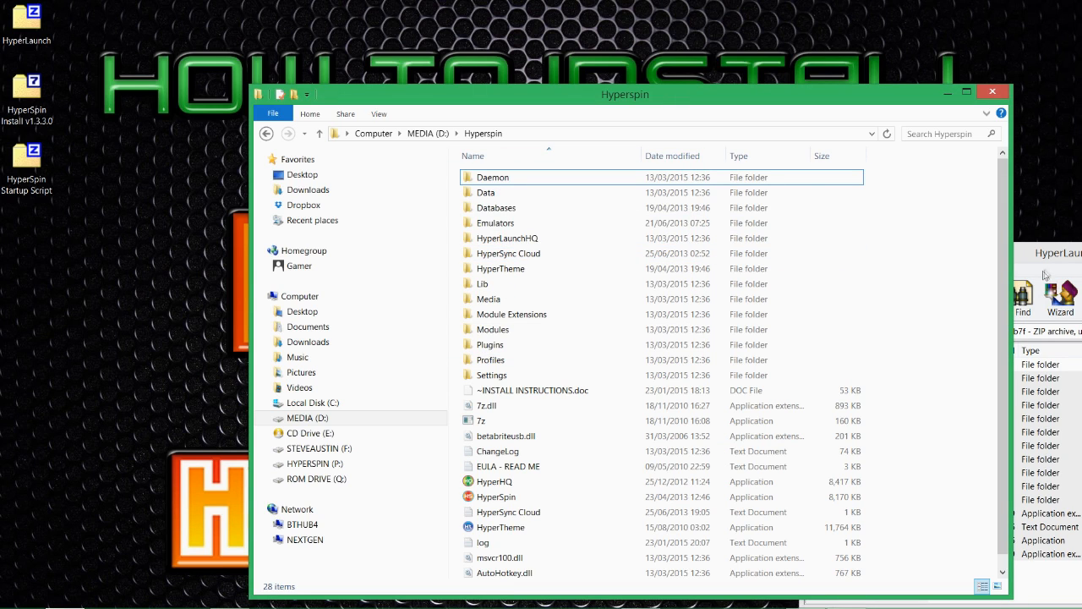
left_click_drag(1037, 259, 509, 216)
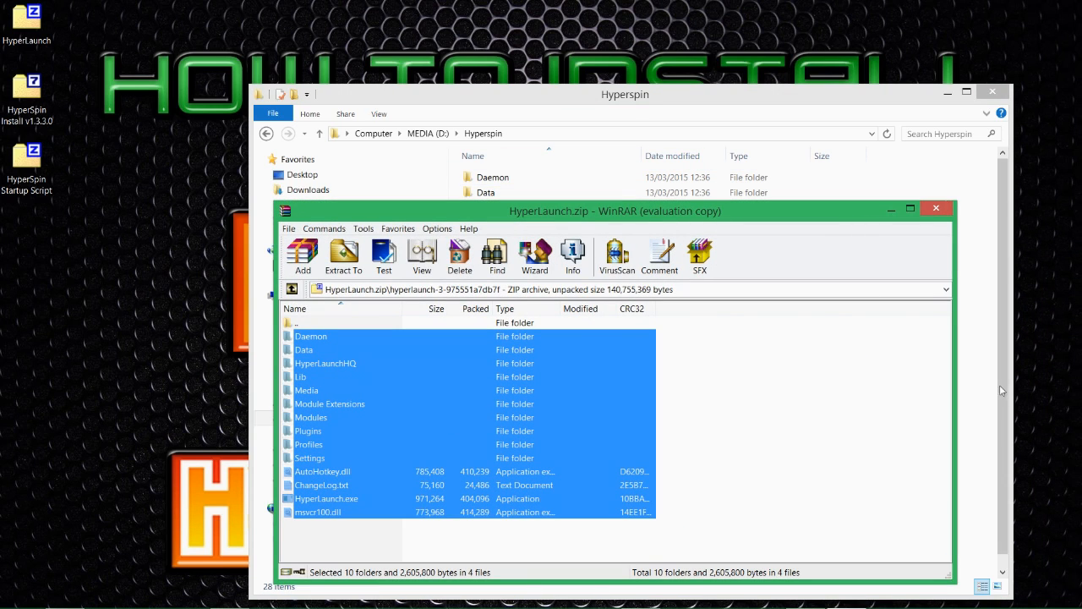
left_click(936, 211)
Launch the HyperSpin application from the Hyperspin folder
scroll(640, 404, "down", 1)
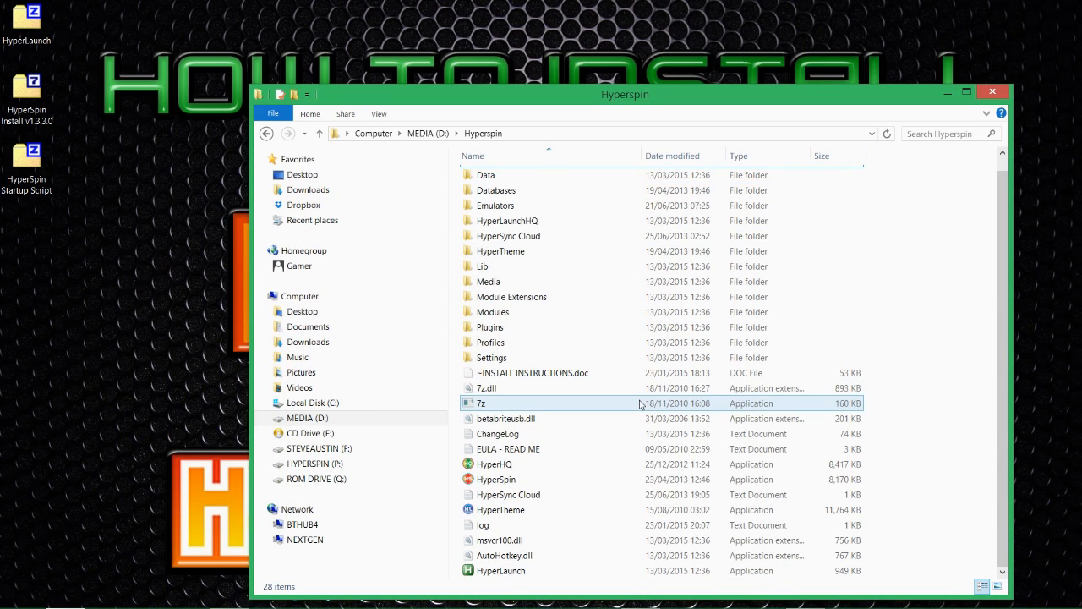
scroll(634, 403, "up", 1)
scroll(640, 405, "down", 1)
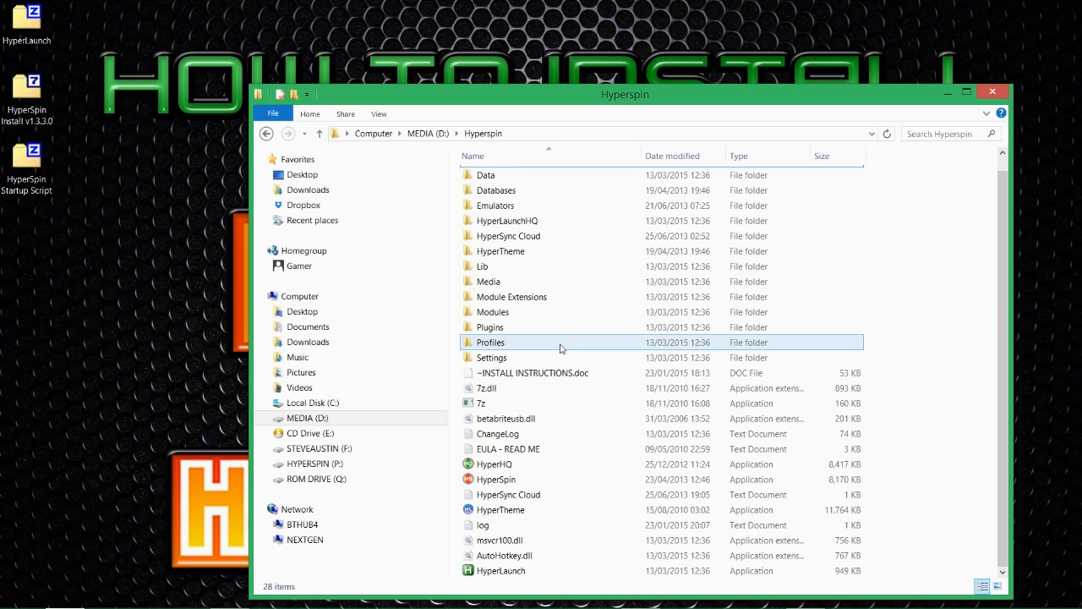
left_click(550, 484)
double_click(530, 481)
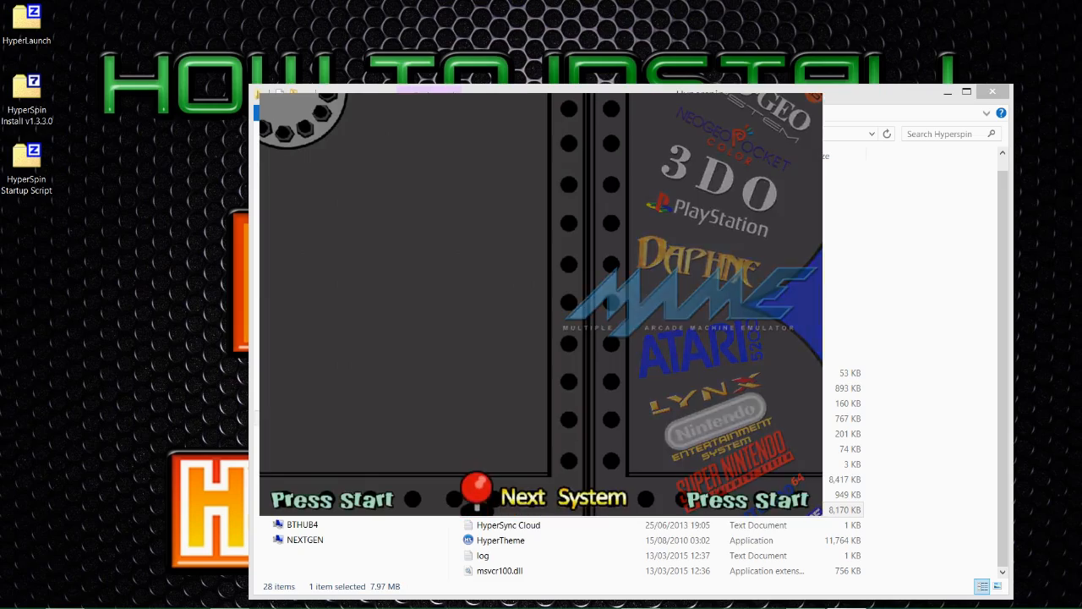
Browse up the system wheel from MAME to Neo Geo Pocket Color, and exit HyperSpin
key("Up")
key("Up")
key("Up")
key("Up")
key("Up")
key("Up")
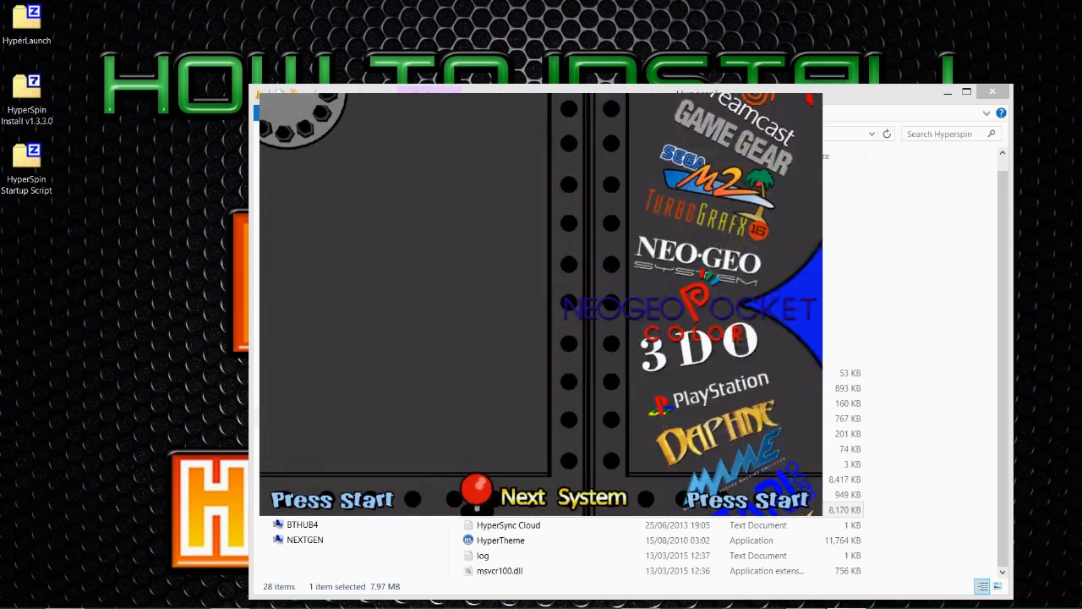
key("Escape")
key("Return")
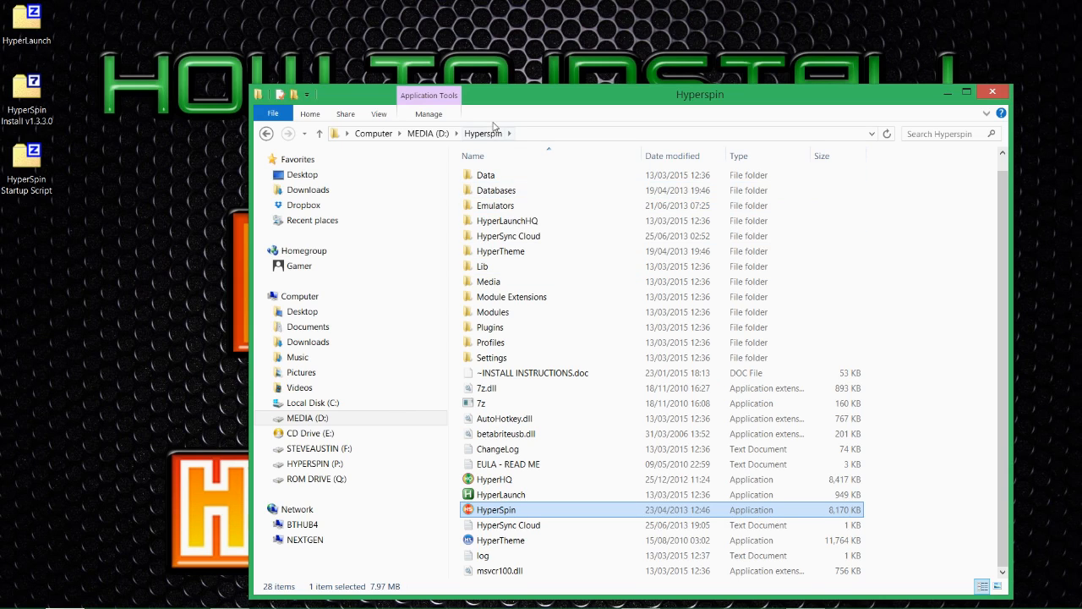
Create a shortcut to the HyperLaunchHQ application in its HyperLaunchHQ folder and move the shortcut into D:\Hyperspin
double_click(569, 221)
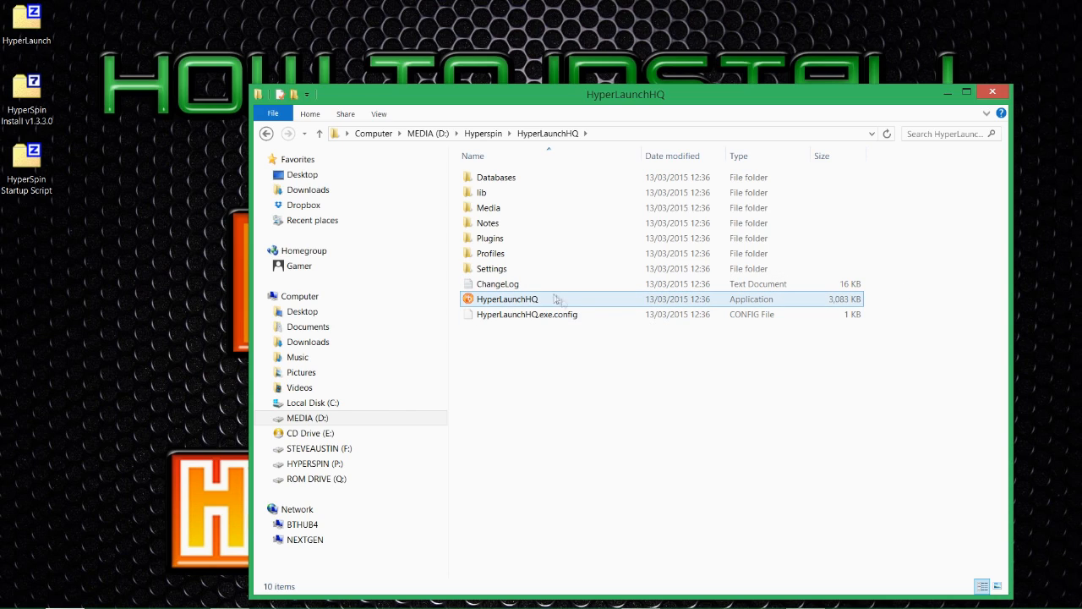
right_click(525, 303)
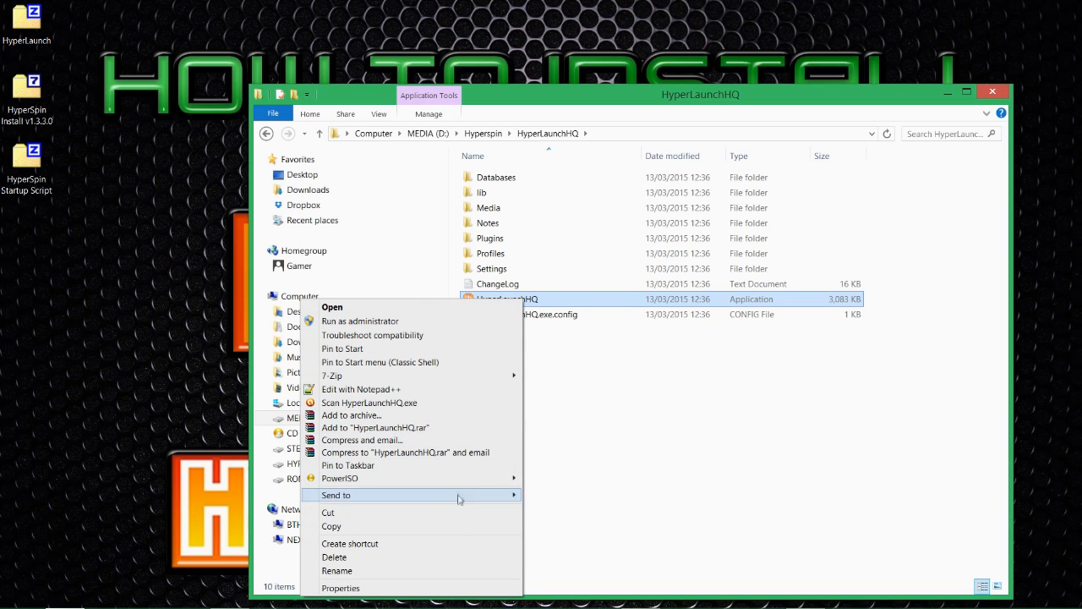
left_click(457, 543)
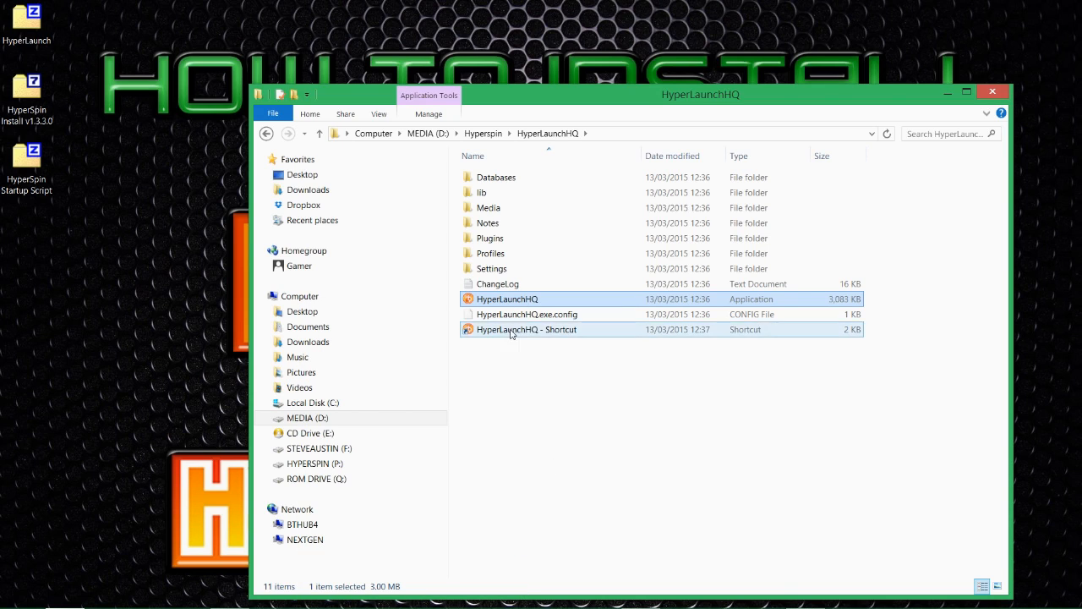
left_click(512, 300)
left_click_drag(512, 302, 486, 132)
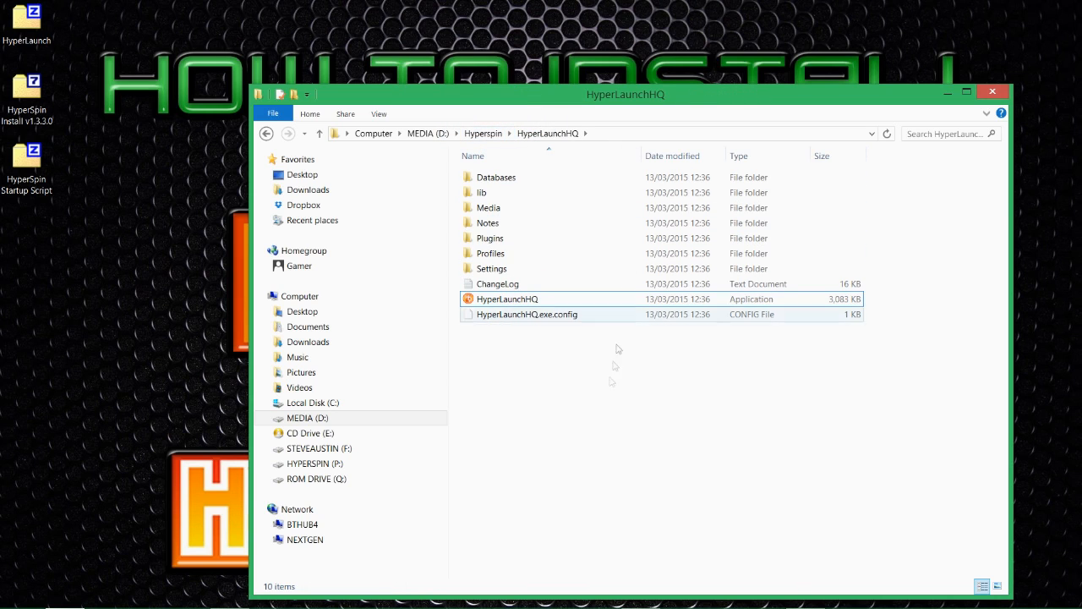
key("alt+Left")
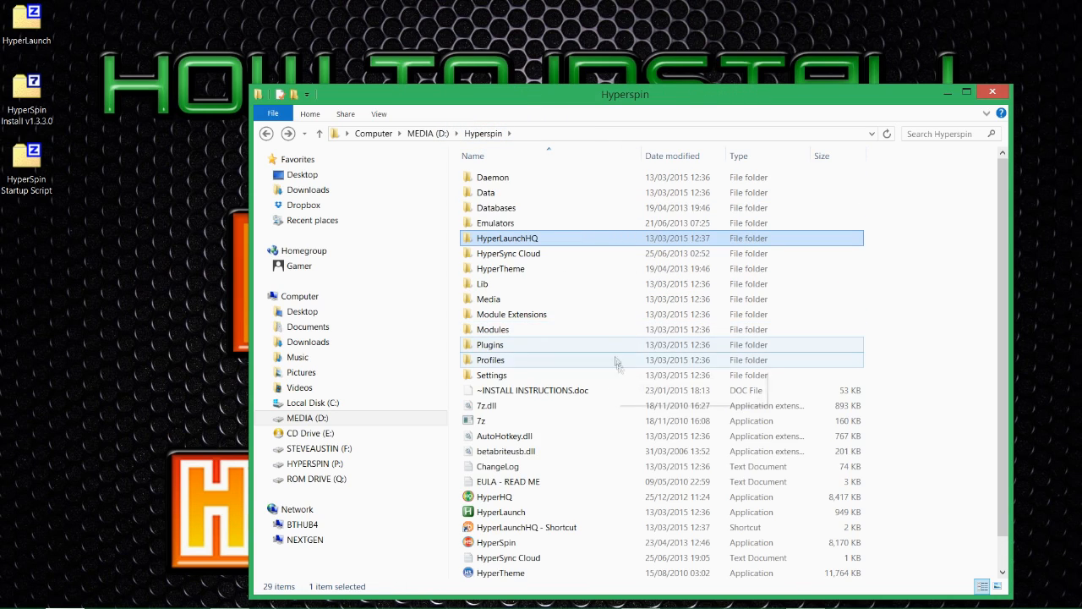
scroll(642, 406, "down", 1)
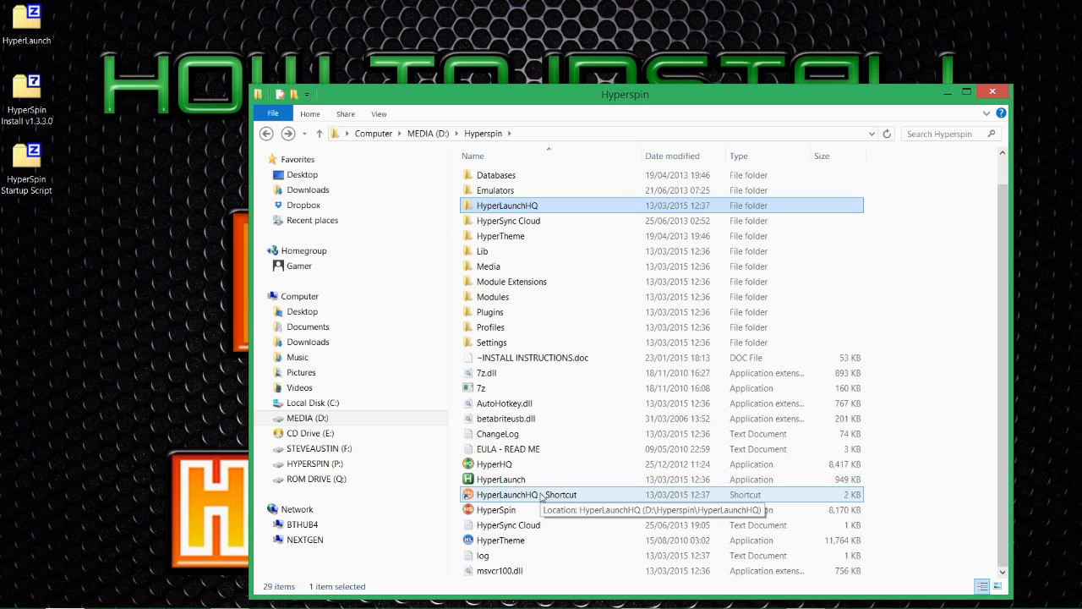
left_click(916, 513)
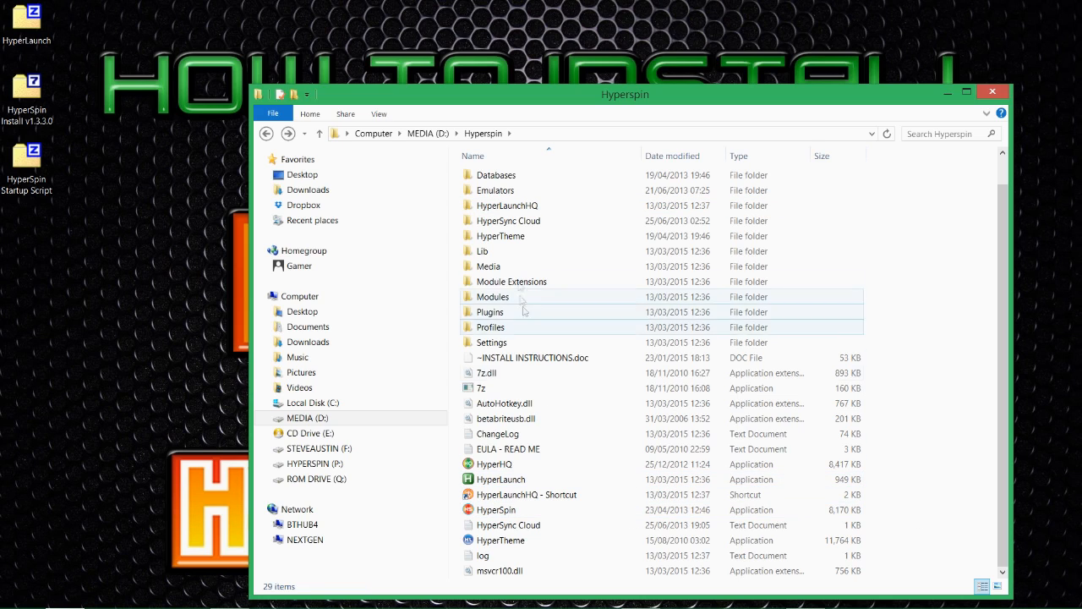
Examine the contents of the Emulators folder and return to the Hyperspin folder
mouse_move(523, 284)
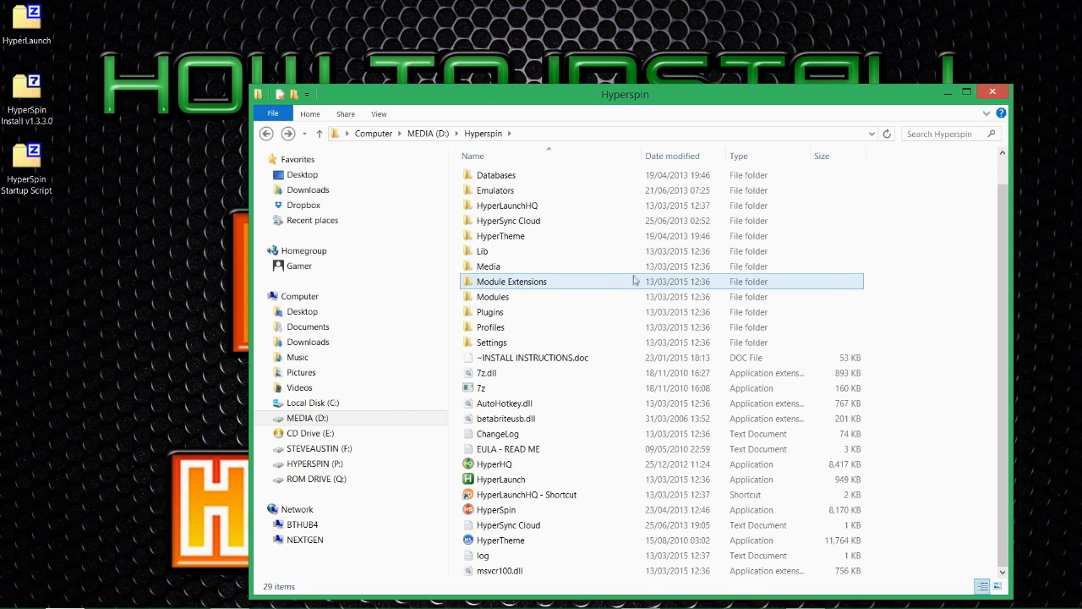
left_click(507, 192)
double_click(507, 193)
key("BackSpace")
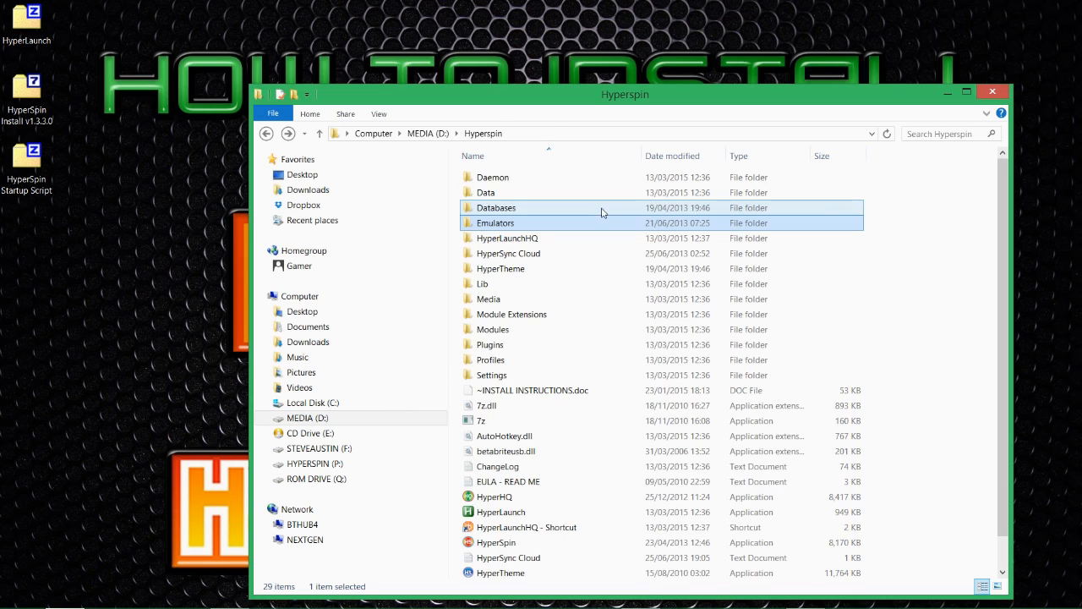
mouse_move(526, 254)
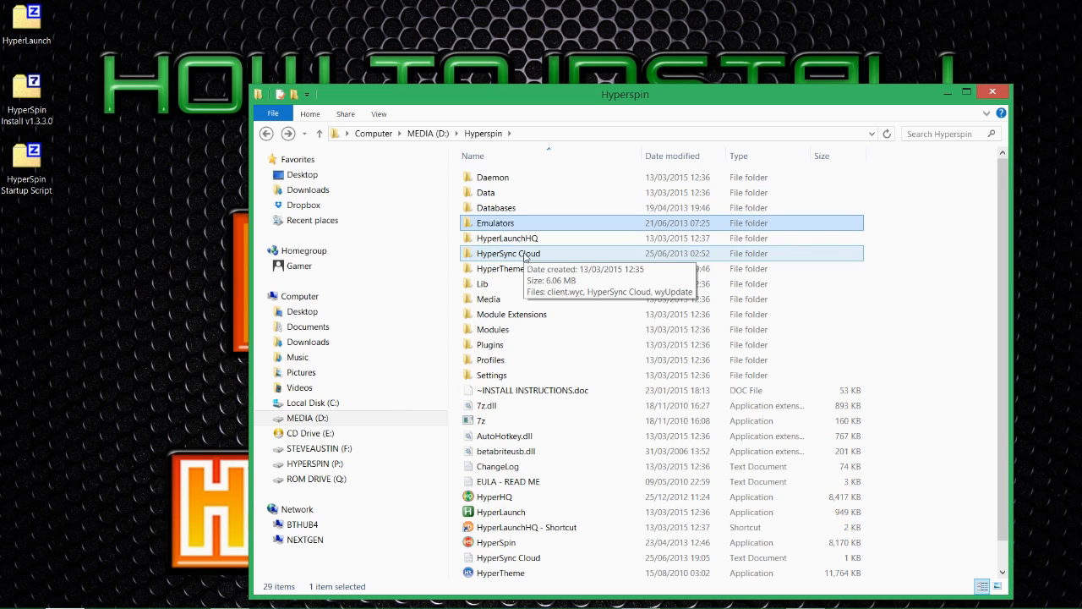
mouse_move(523, 224)
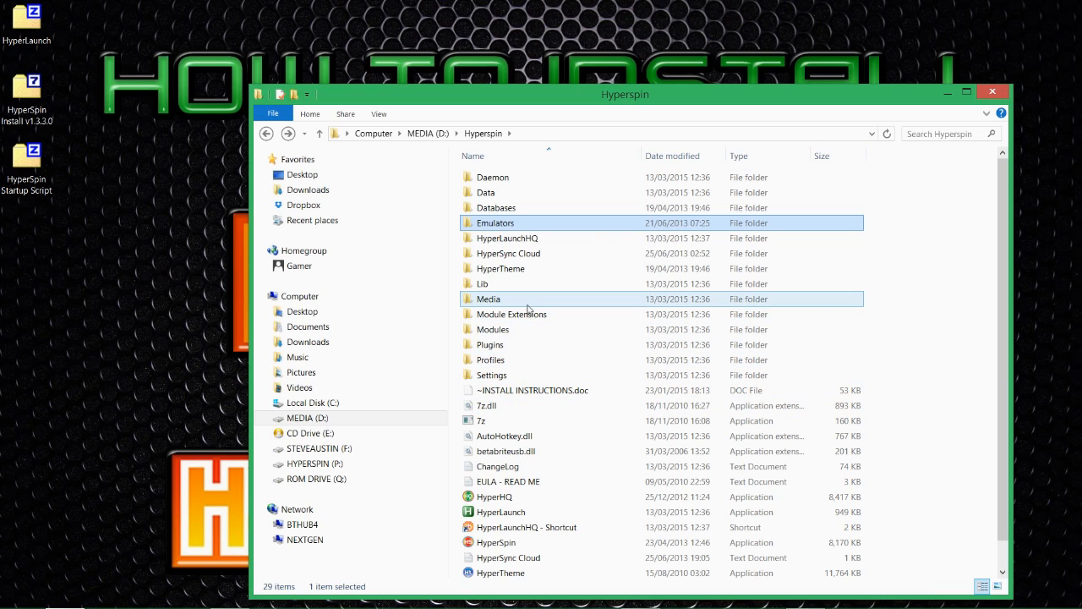
double_click(527, 228)
key("BackSpace")
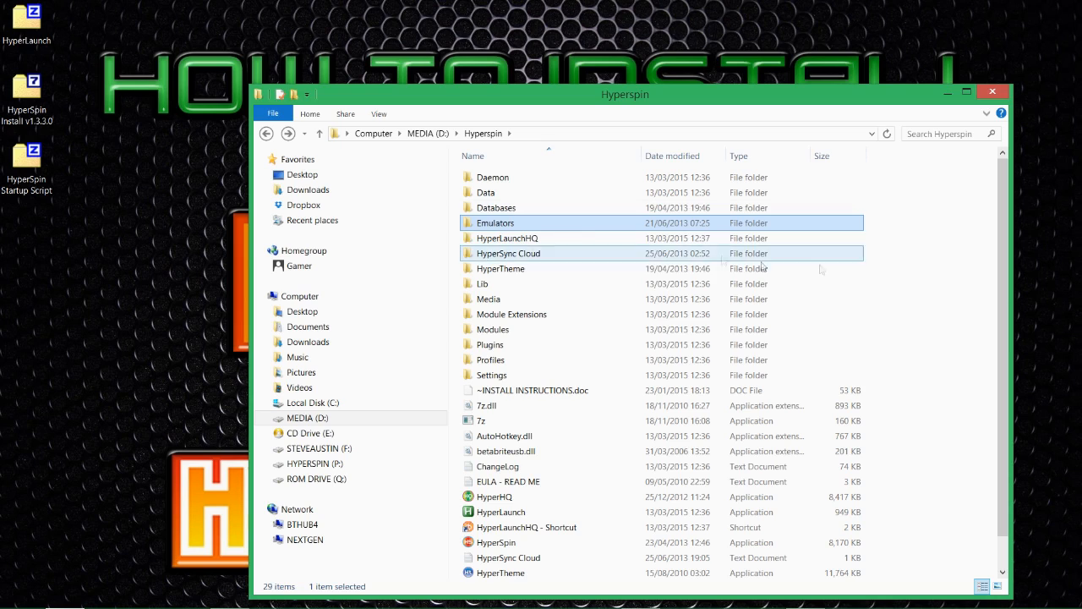
right_click(938, 254)
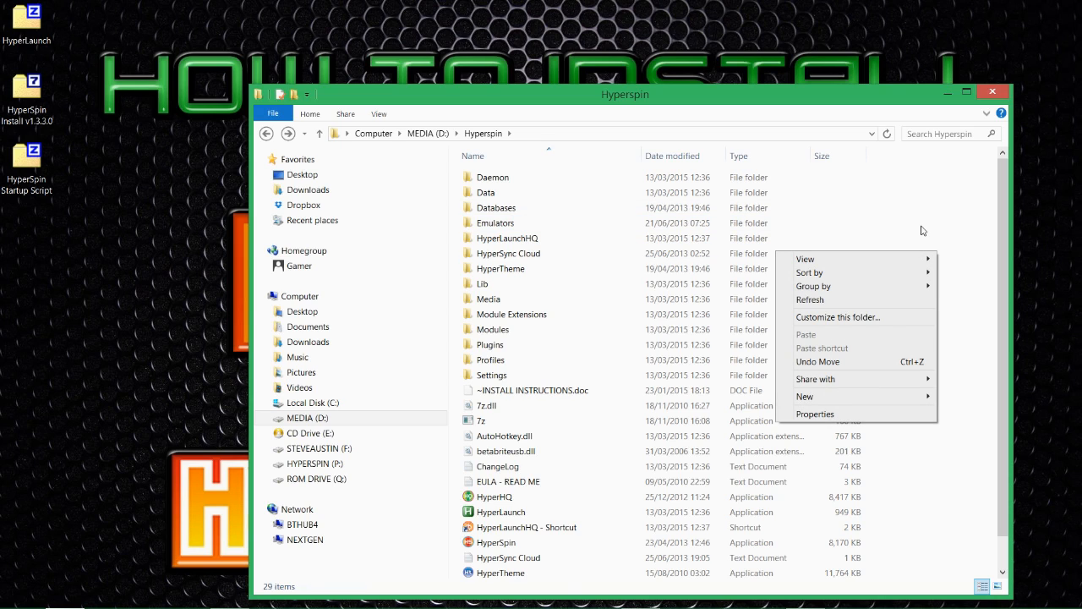
left_click(922, 231)
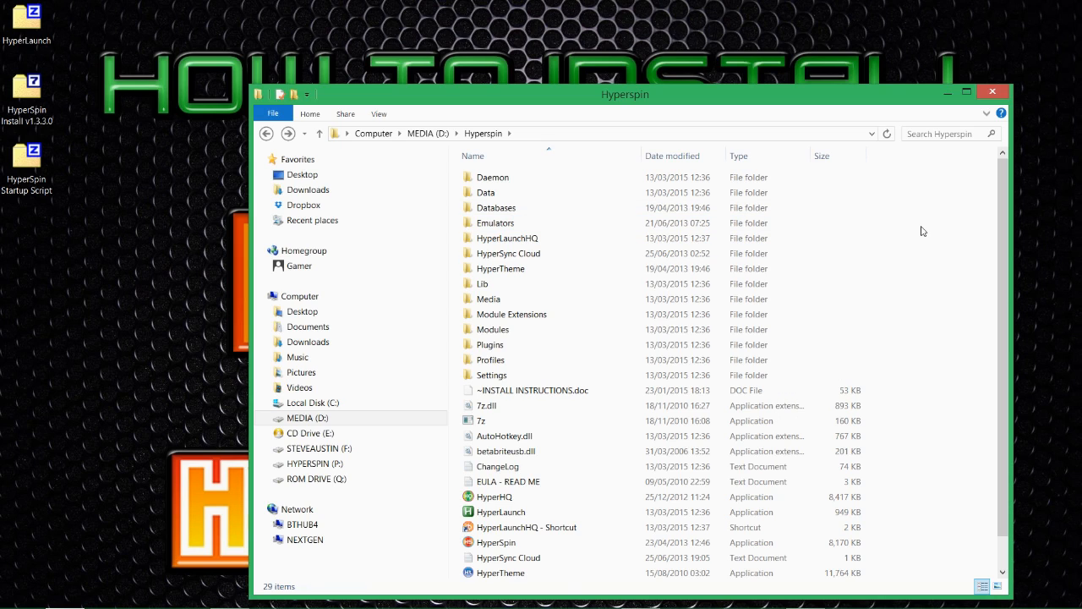
left_click(496, 228)
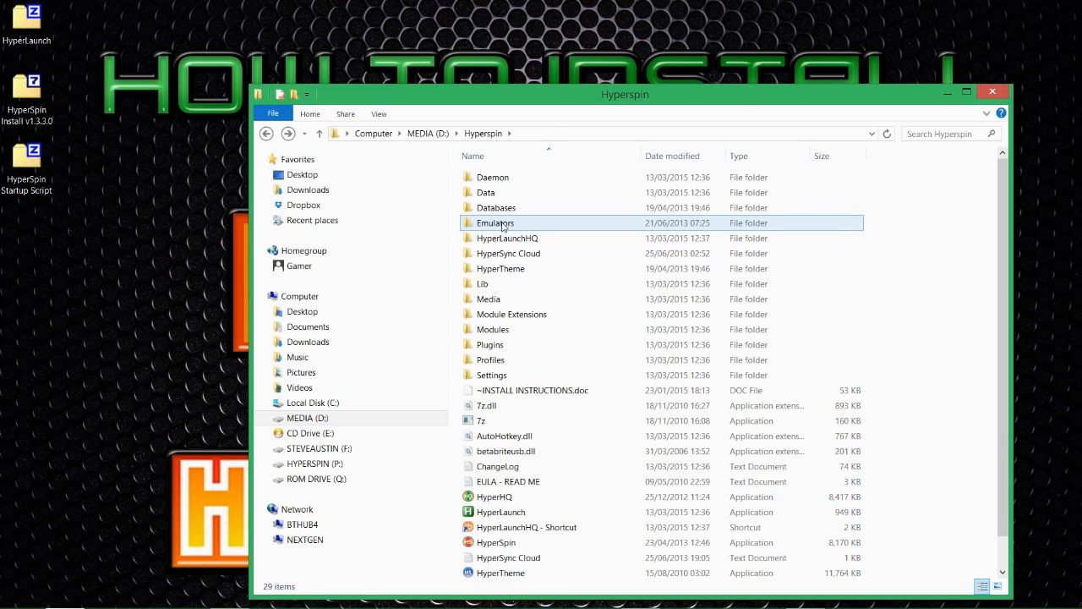
double_click(503, 225)
key("alt+Left")
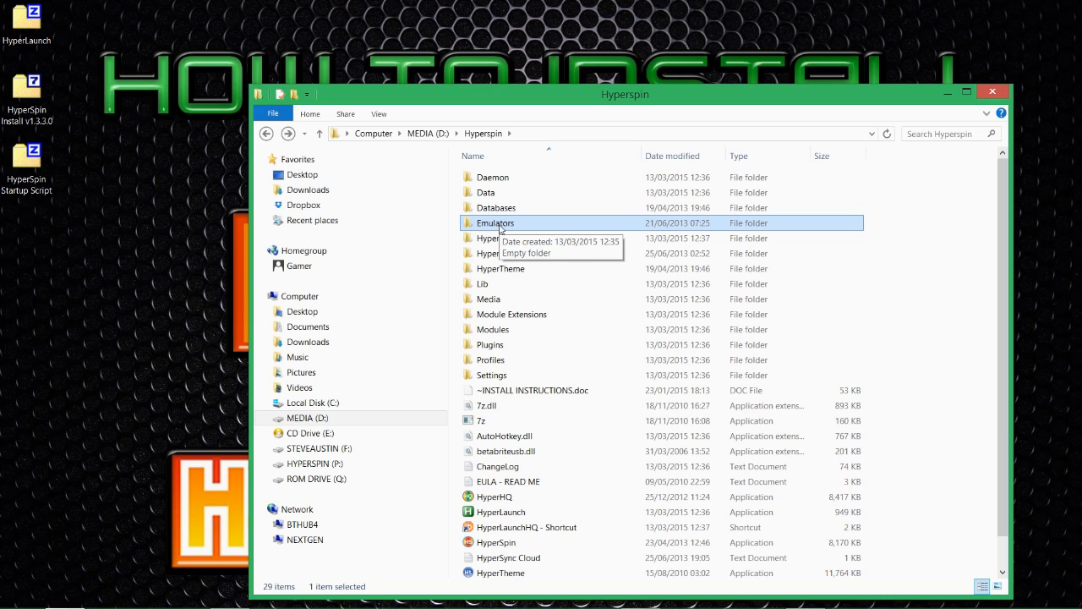
Create a new folder named Utilities in D:\Hyperspin
right_click(920, 359)
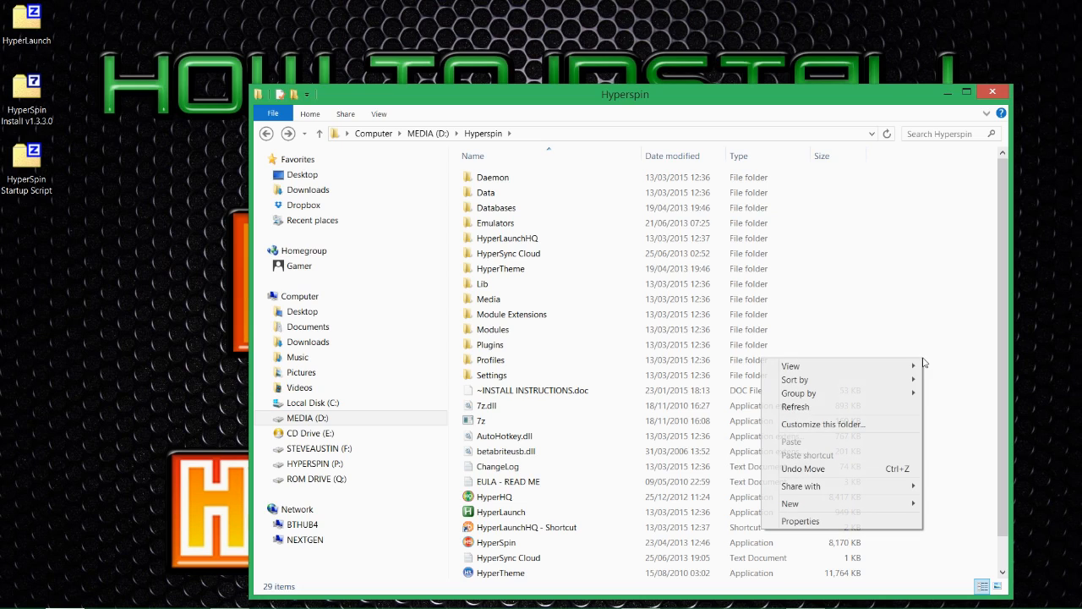
mouse_move(906, 503)
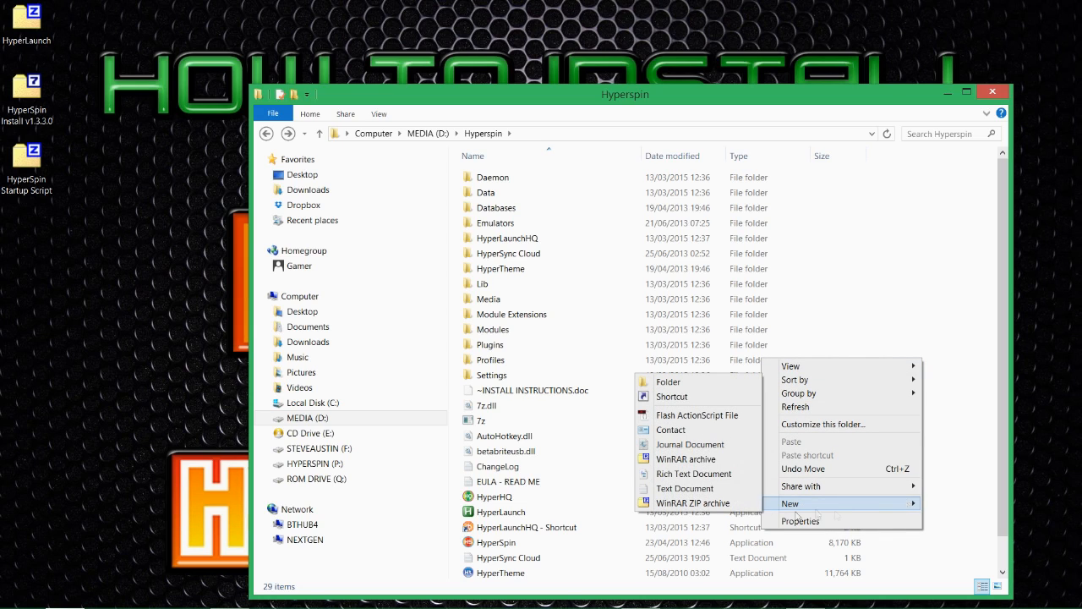
left_click(669, 382)
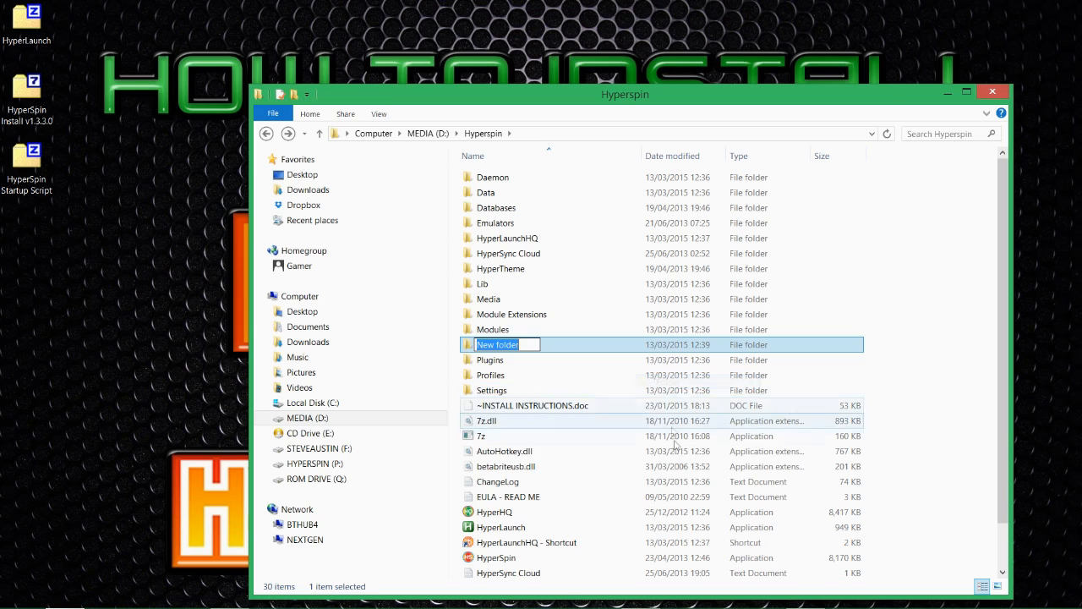
type("Ut")
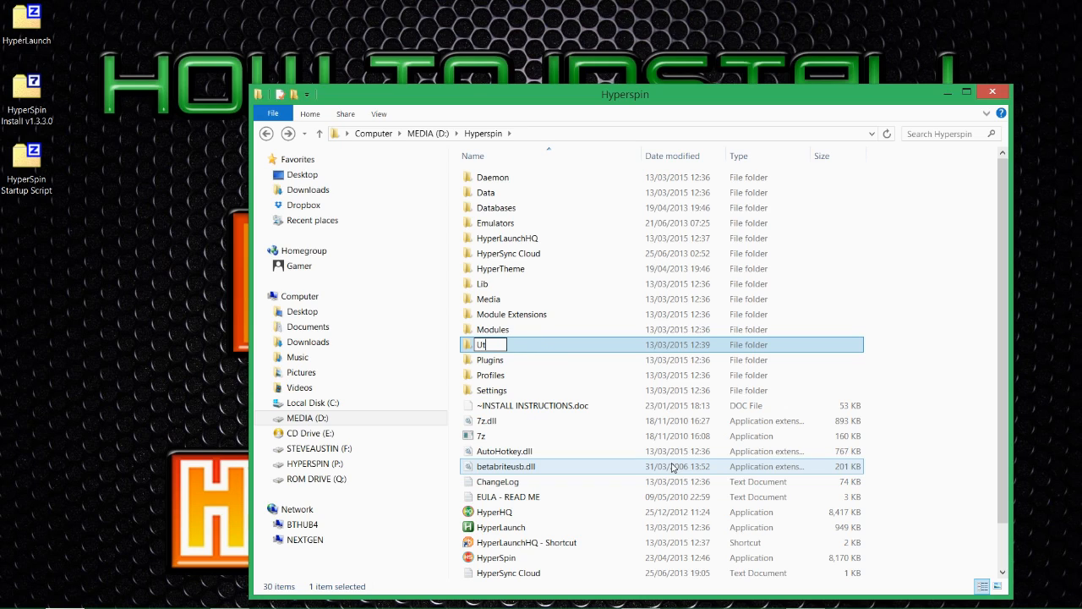
type("ilitie")
key("BackSpace")
key("BackSpace")
key("BackSpace")
key("BackSpace")
key("BackSpace")
key("BackSpace")
type("ities")
key("Return")
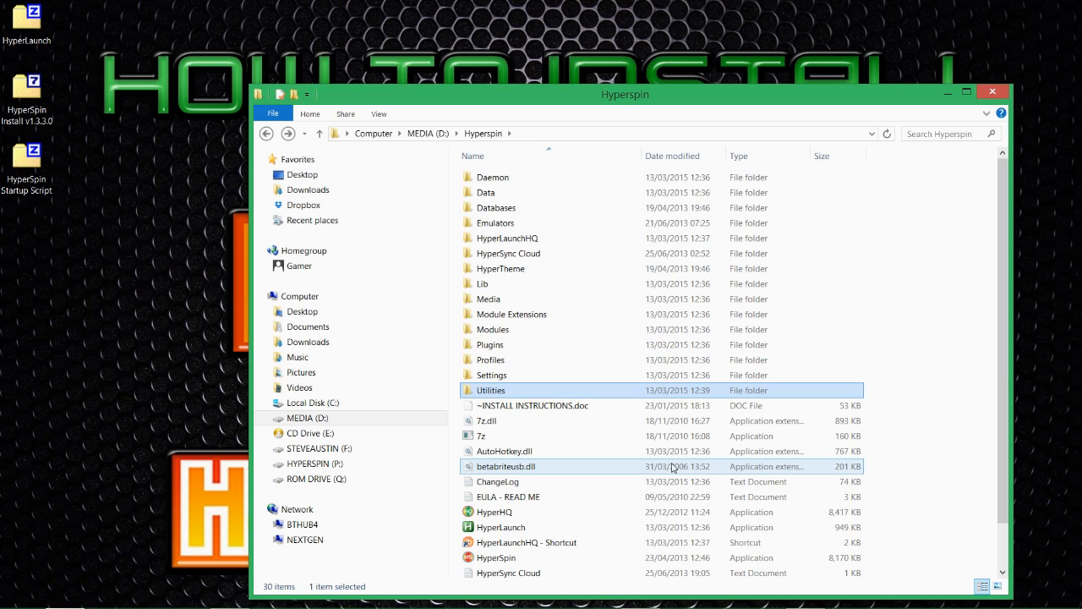
Look inside the Utilities folder, and review the full list of folders and files in the Hyperspin folder
double_click(524, 391)
key("BackSpace")
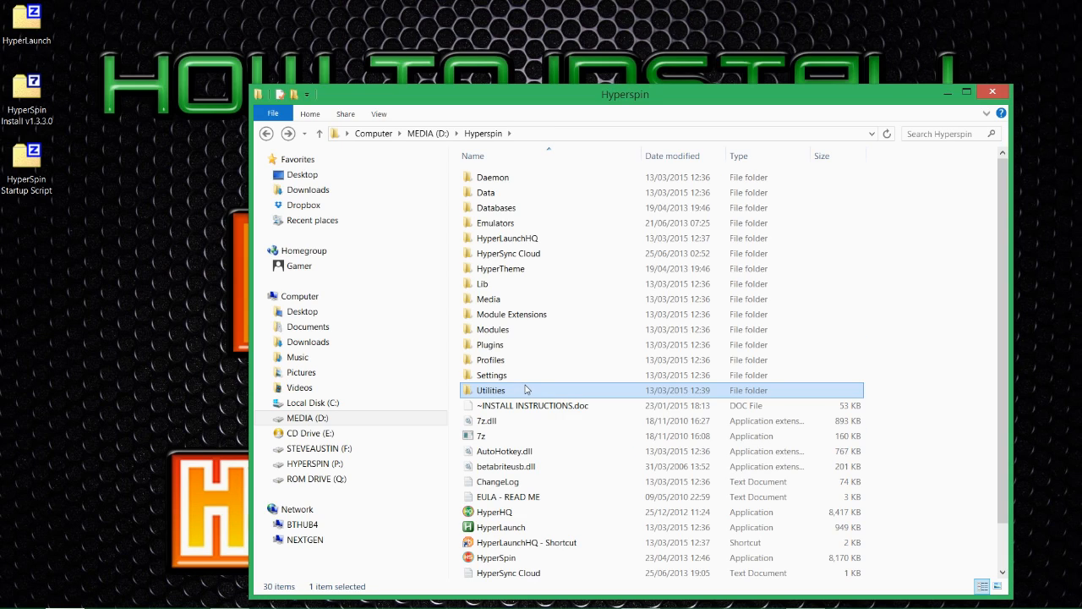
left_click(875, 404)
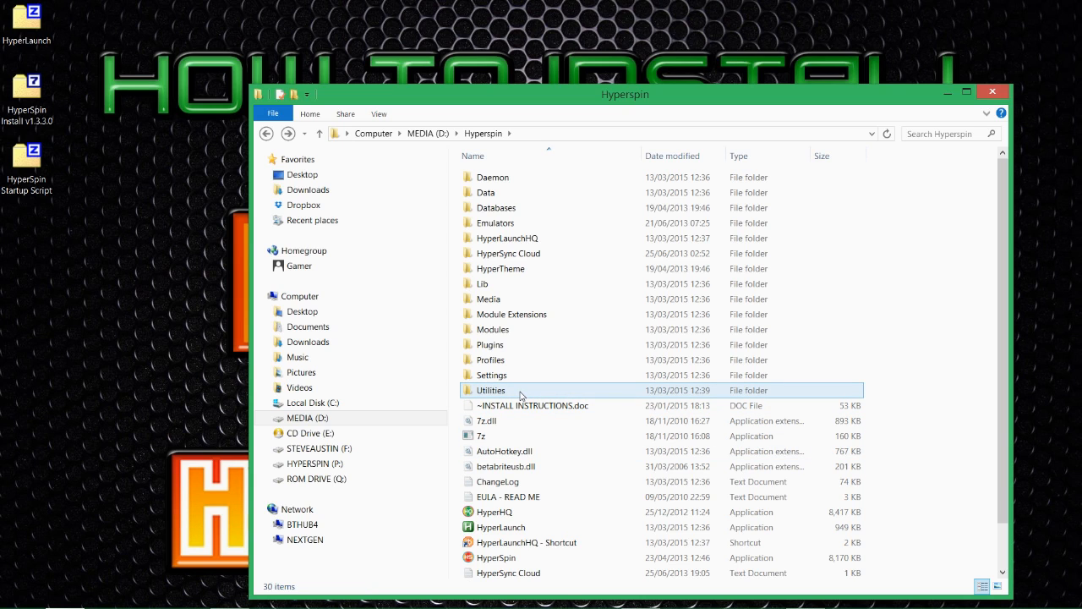
scroll(531, 436, "down", 1)
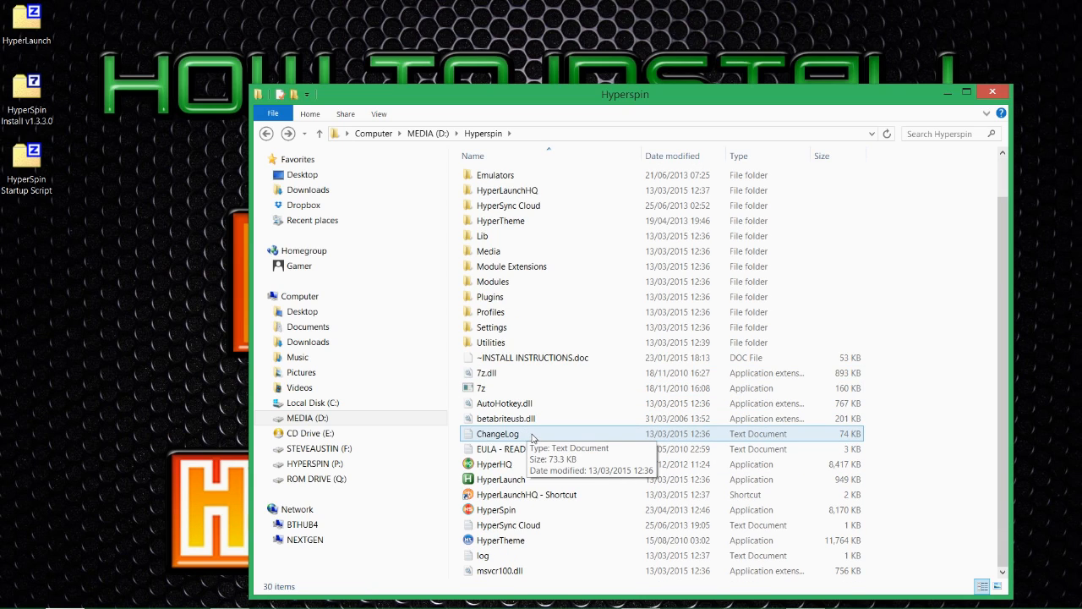
scroll(533, 437, "up", 1)
scroll(528, 433, "down", 1)
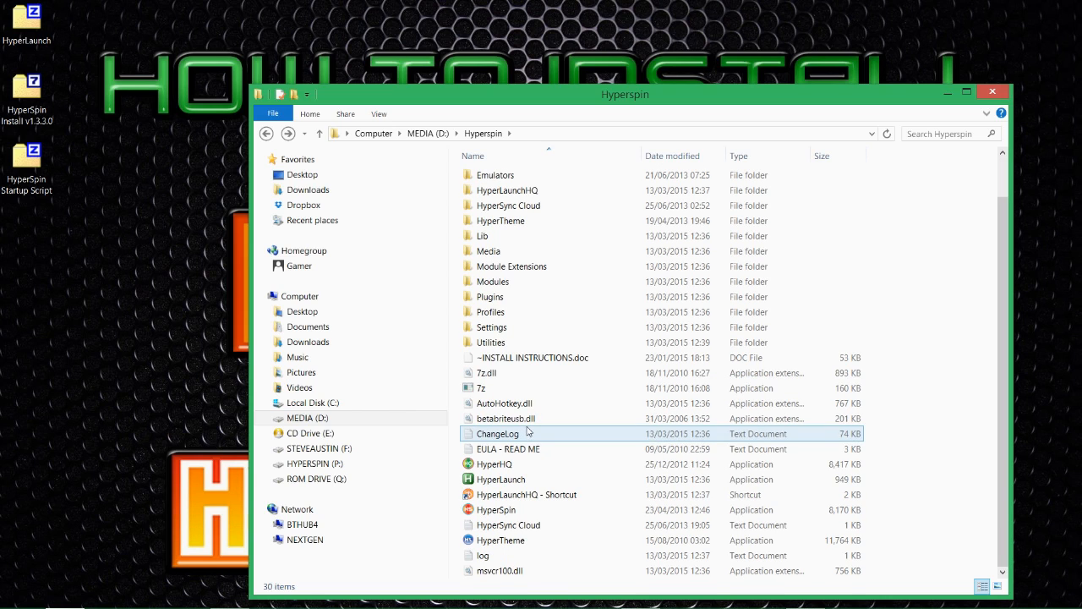
scroll(641, 411, "up", 1)
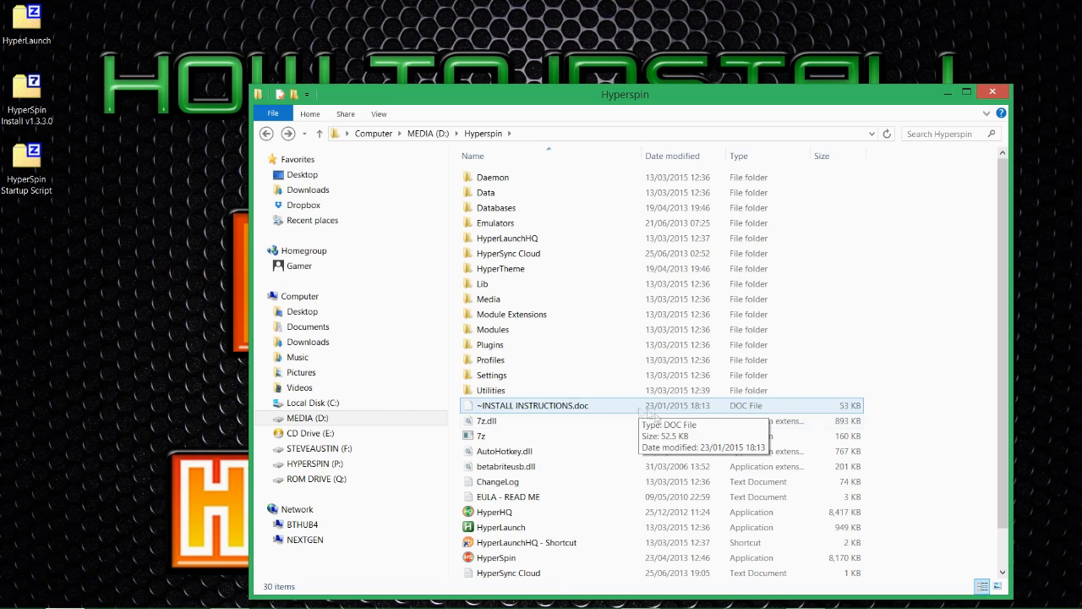
scroll(606, 356, "down", 1)
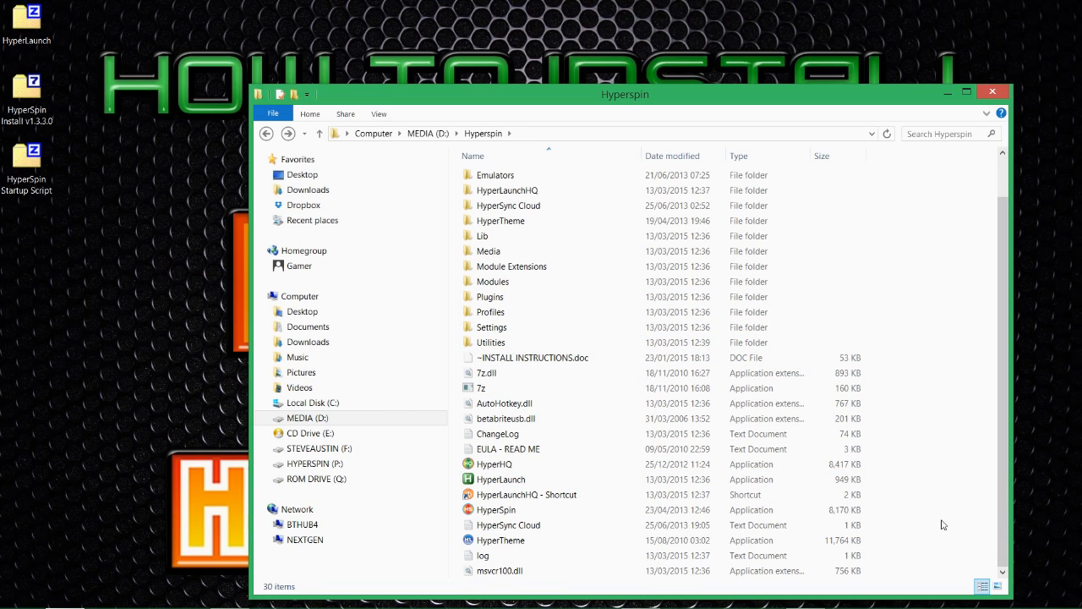
scroll(740, 440, "up", 1)
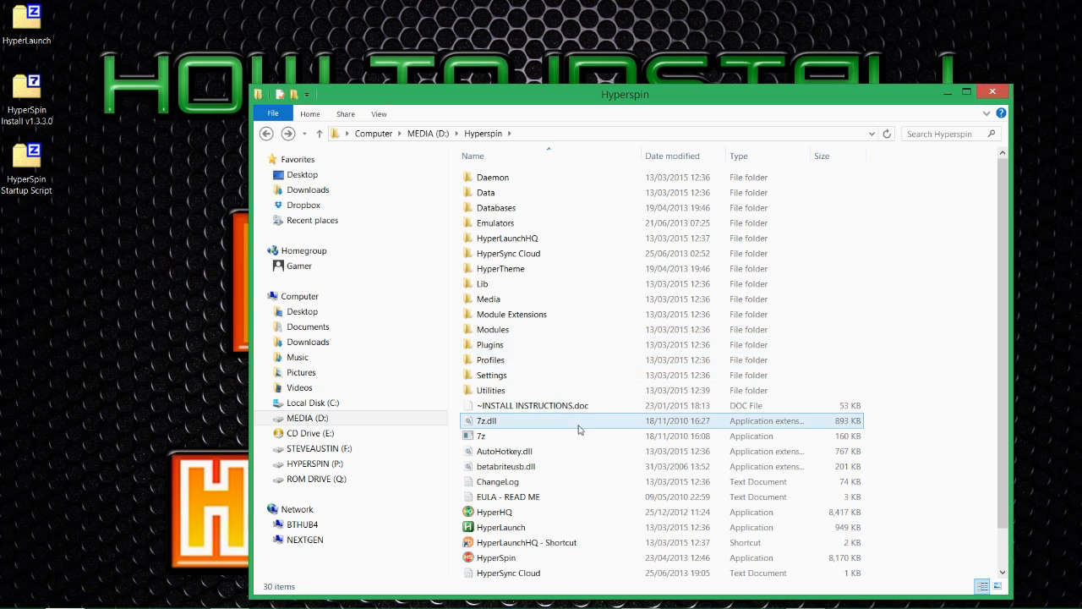
Check the application inside the HyperLaunchHQ folder, and launch HyperLaunchHQ from its shortcut in the Hyperspin folder
double_click(545, 240)
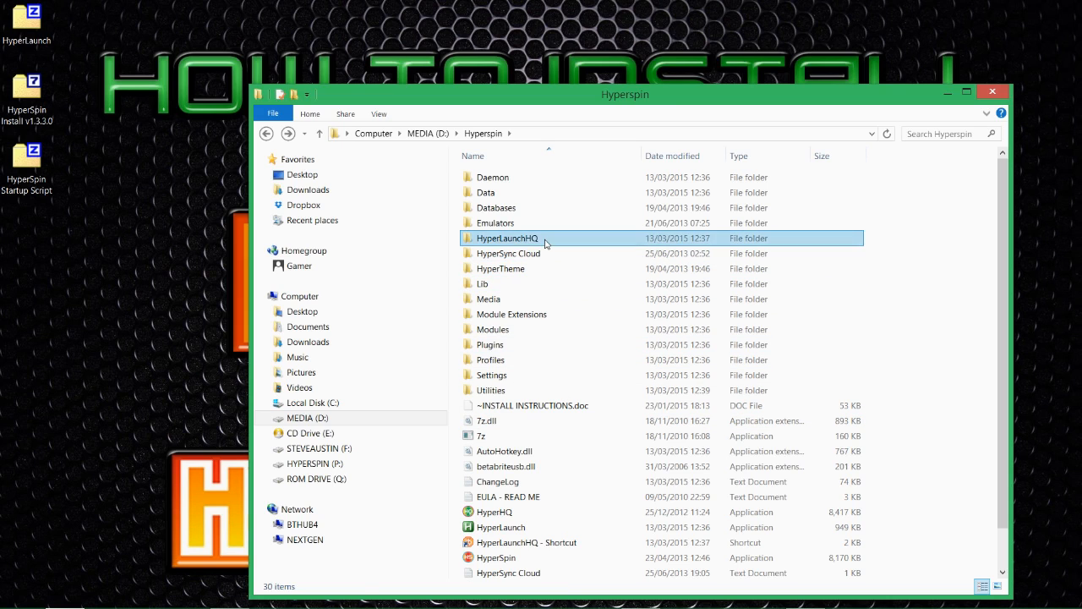
left_click(534, 305)
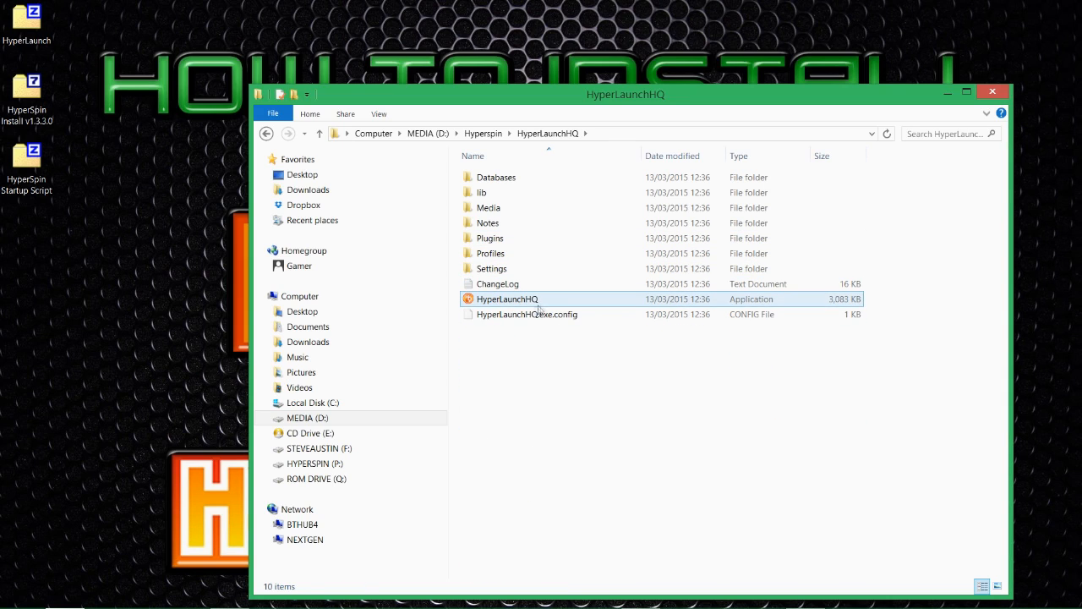
key("BackSpace")
scroll(572, 461, "down", 1)
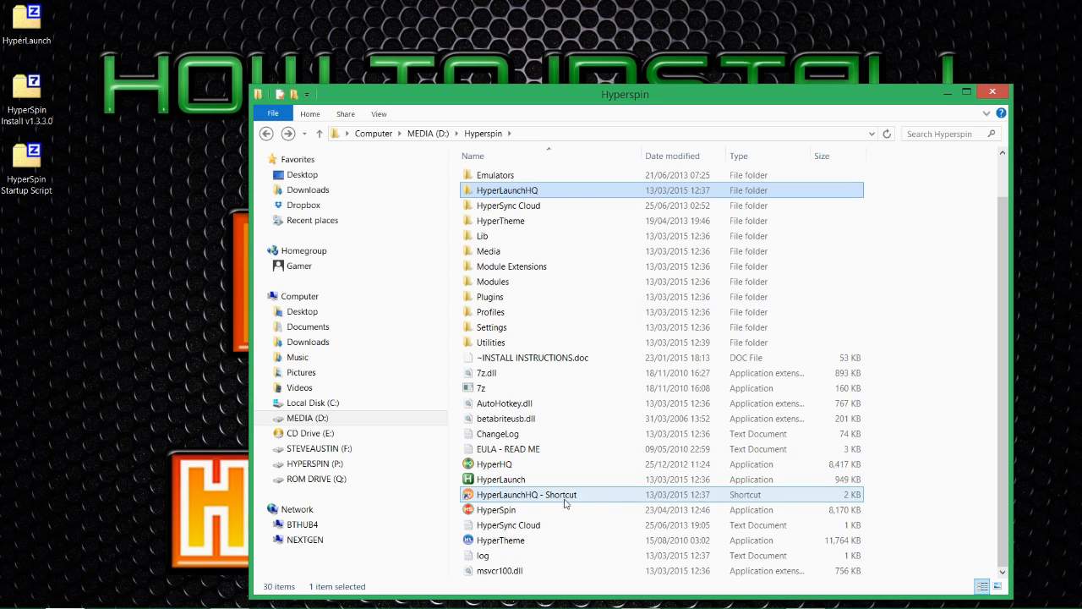
left_click(931, 494)
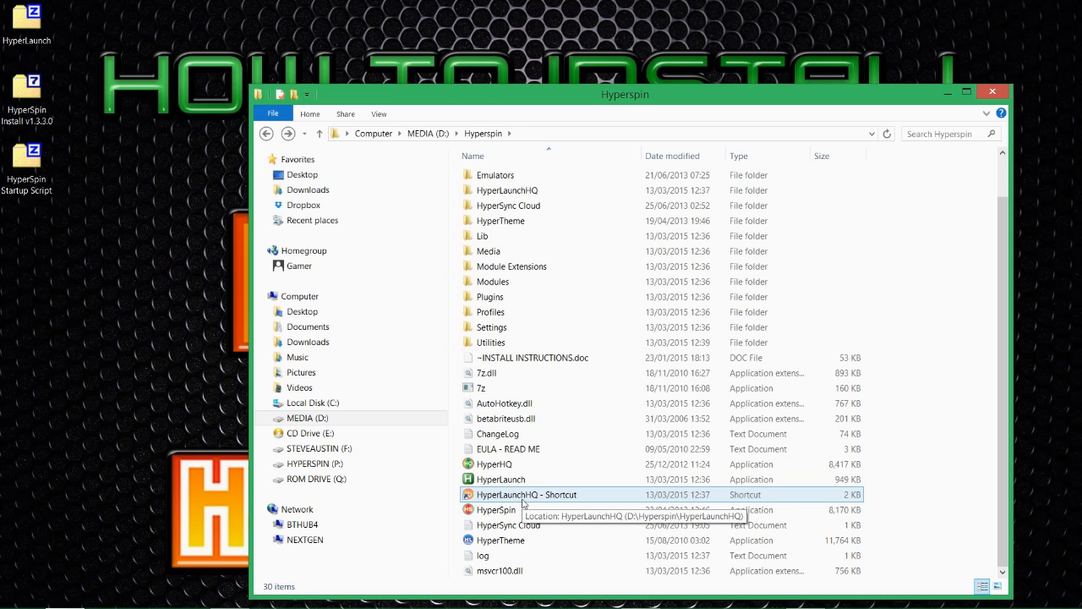
left_click(592, 498)
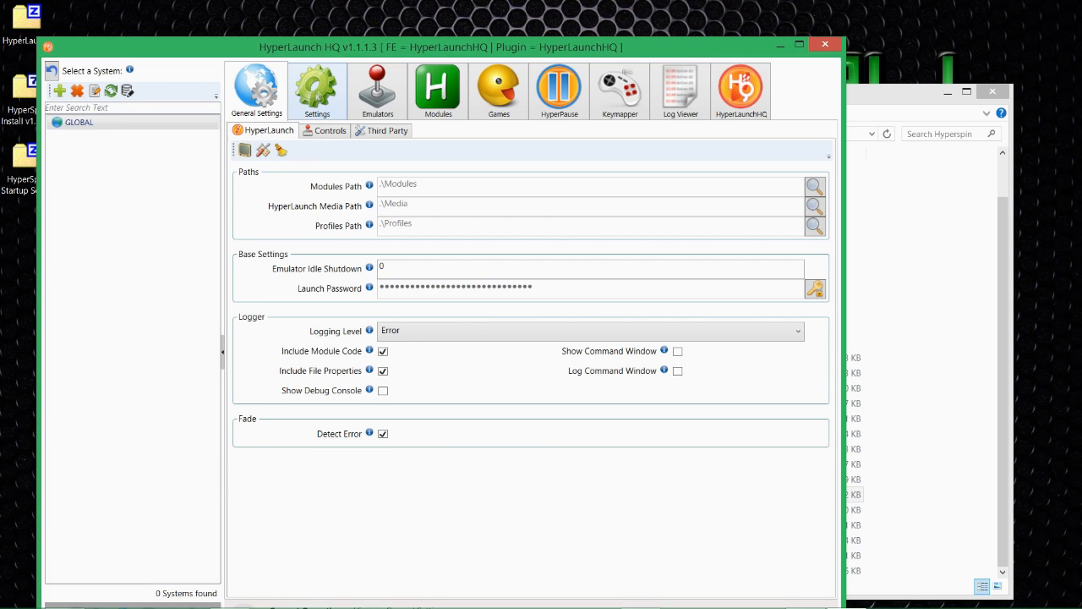
Fix the ini files with default values for missing settings, covering all systems besides the GLOBAL settings
left_click_drag(330, 49, 417, 57)
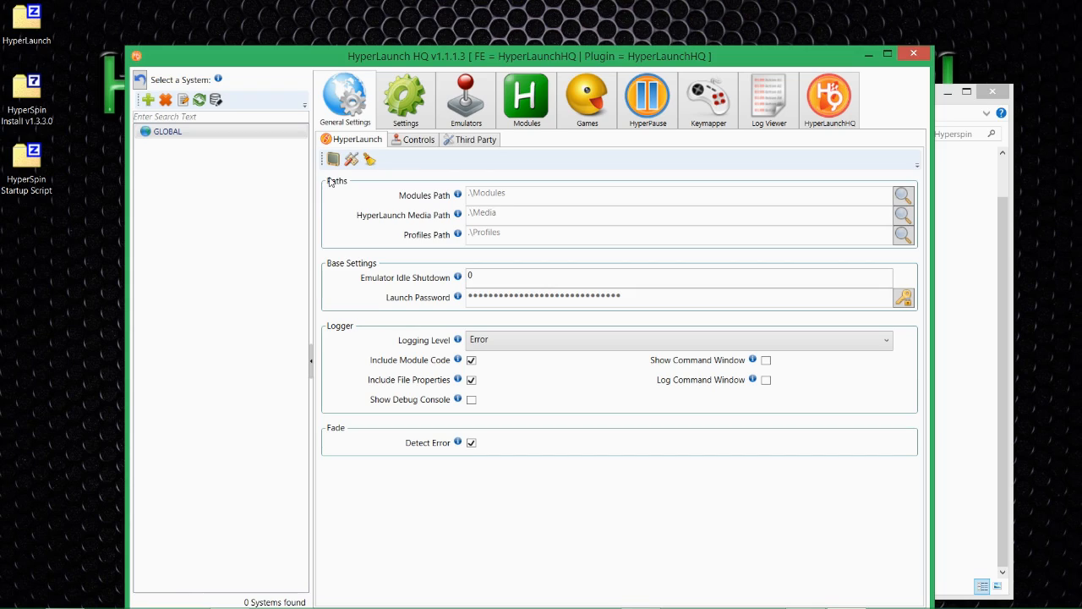
left_click_drag(435, 59, 479, 131)
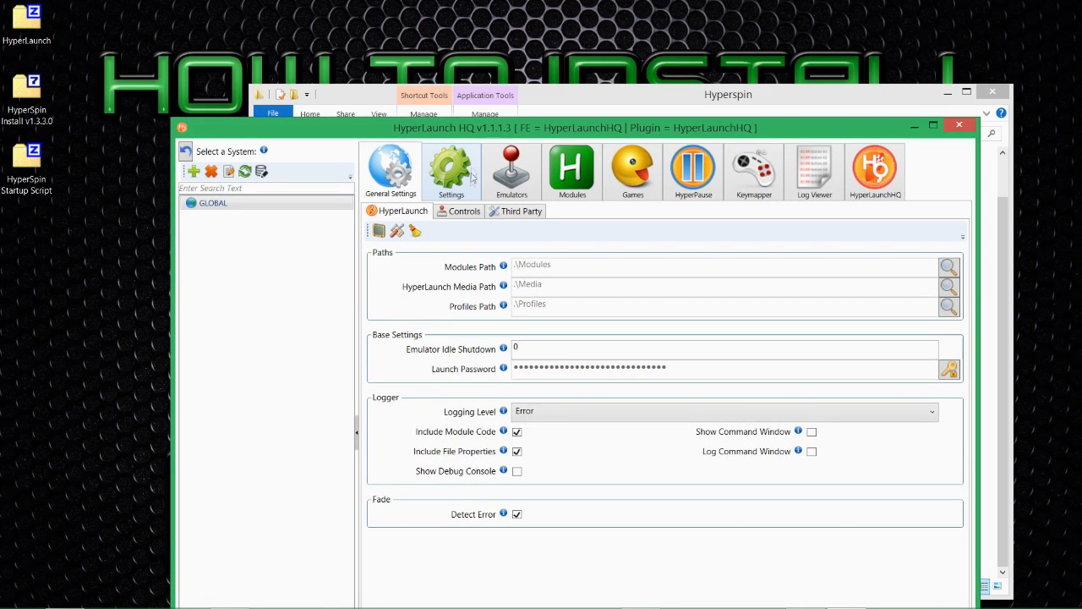
left_click_drag(419, 156, 380, 82)
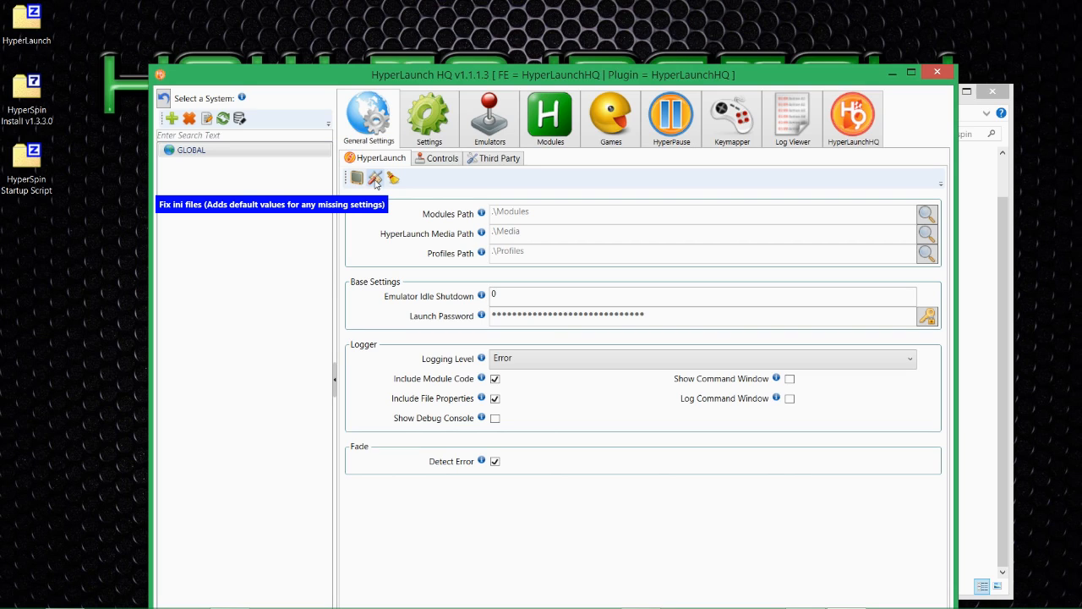
left_click(375, 180)
left_click(610, 390)
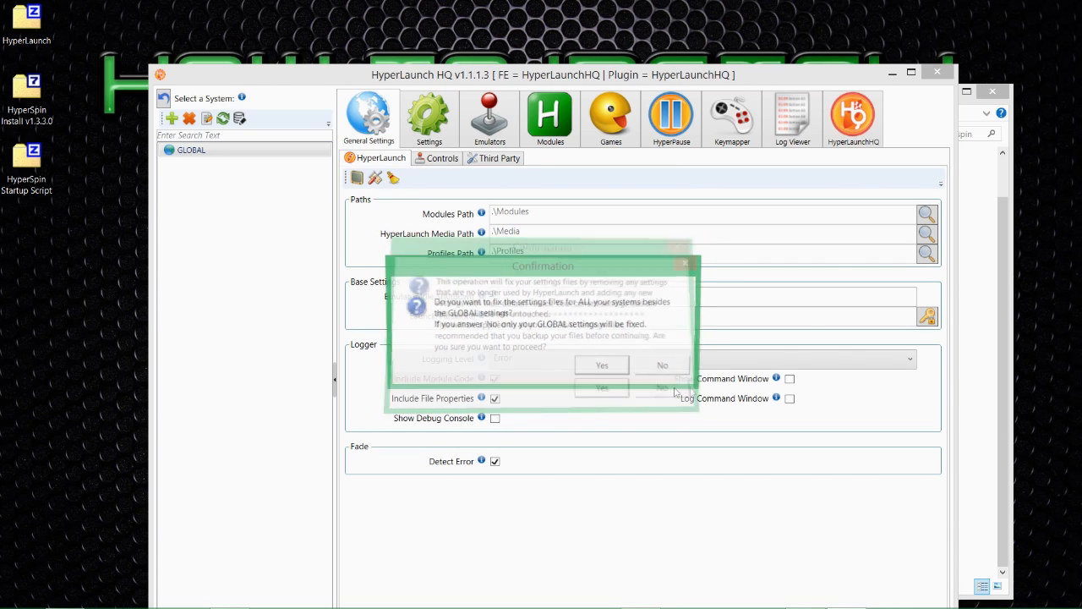
left_click(605, 367)
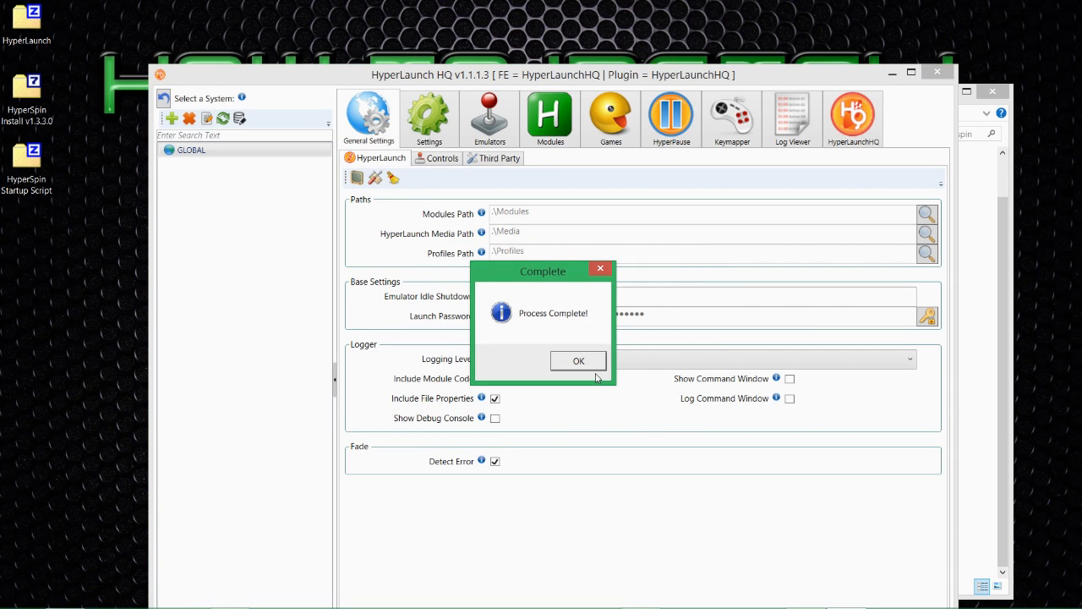
left_click(589, 369)
Review the Third Party, Controls and HyperLaunch pages of the general settings
left_click_drag(372, 80, 386, 31)
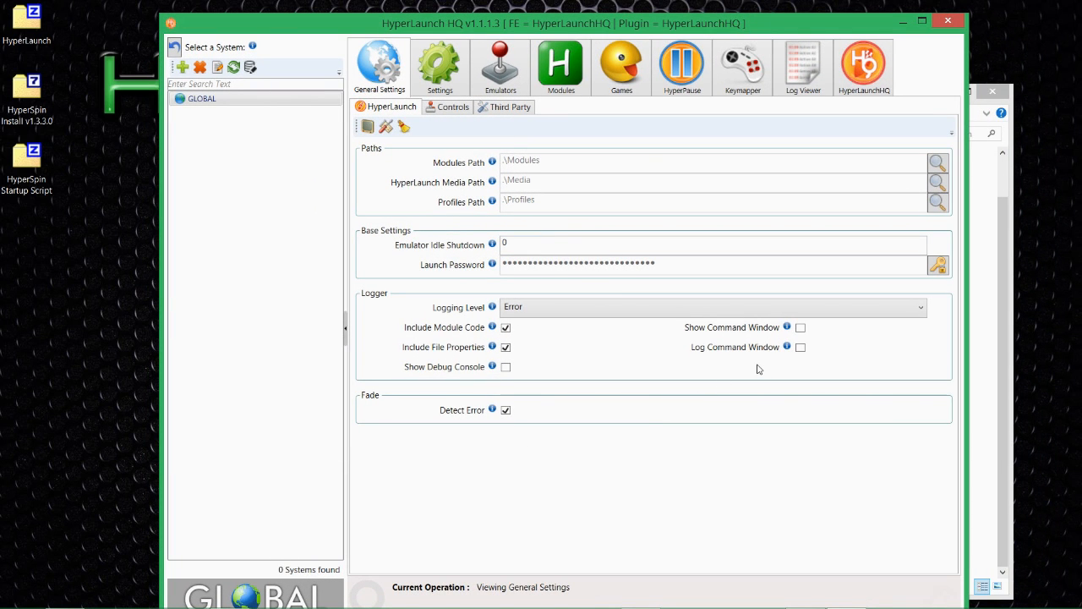
left_click(511, 107)
left_click(455, 109)
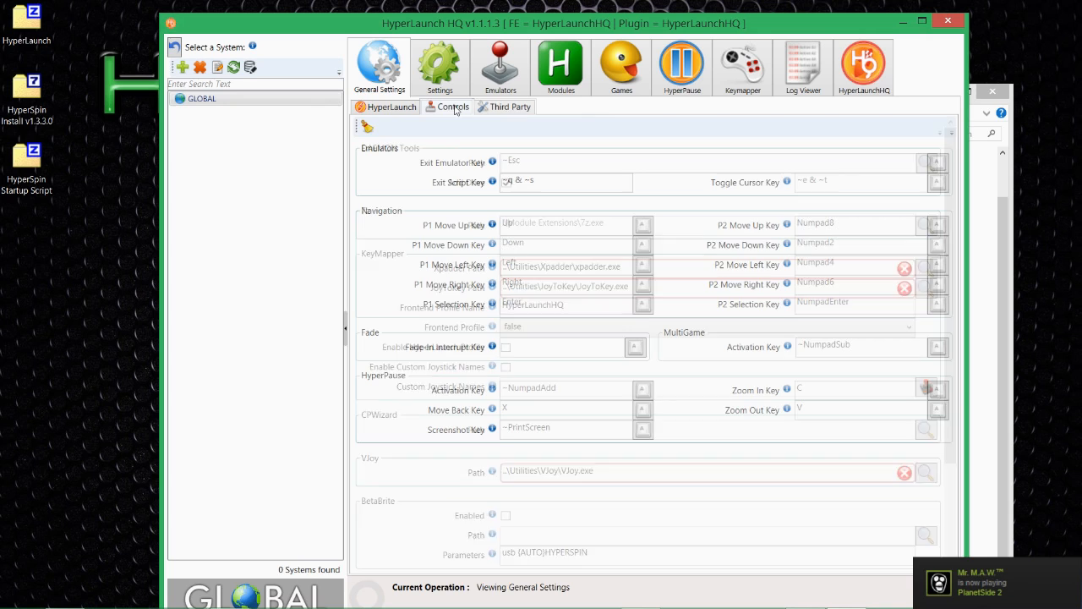
left_click(381, 108)
left_click(449, 110)
left_click(507, 107)
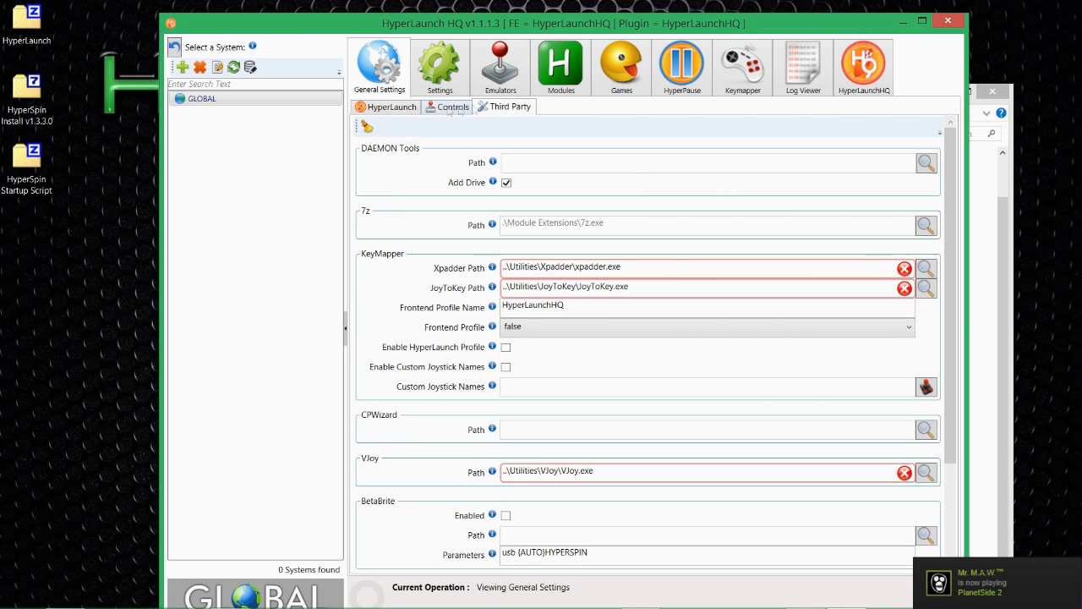
left_click(391, 110)
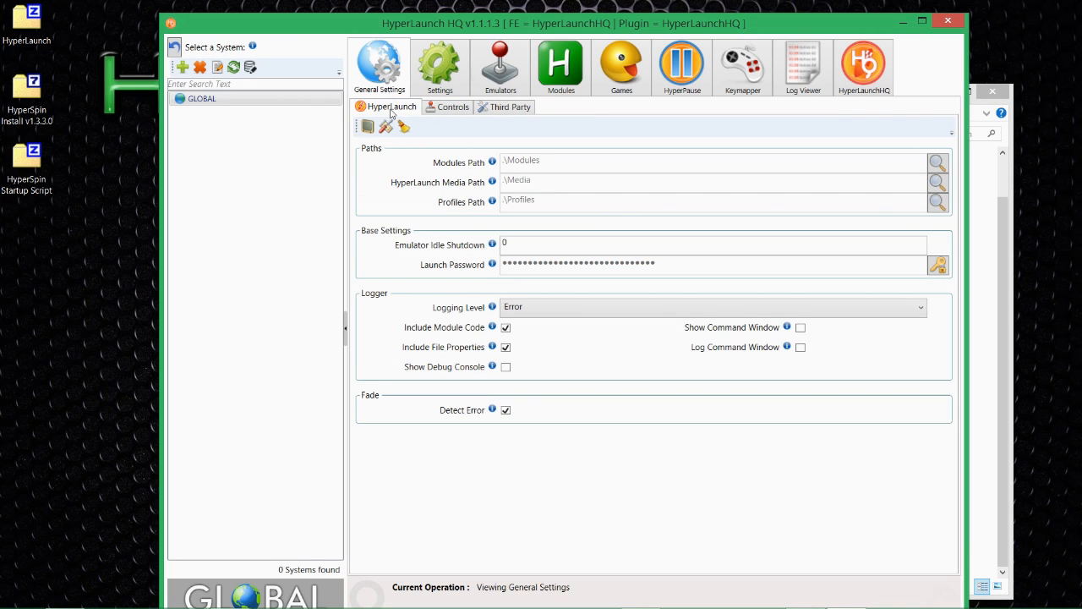
Close HyperLaunchHQ, and relaunch it from its shortcut in the Hyperspin folder
left_click(948, 23)
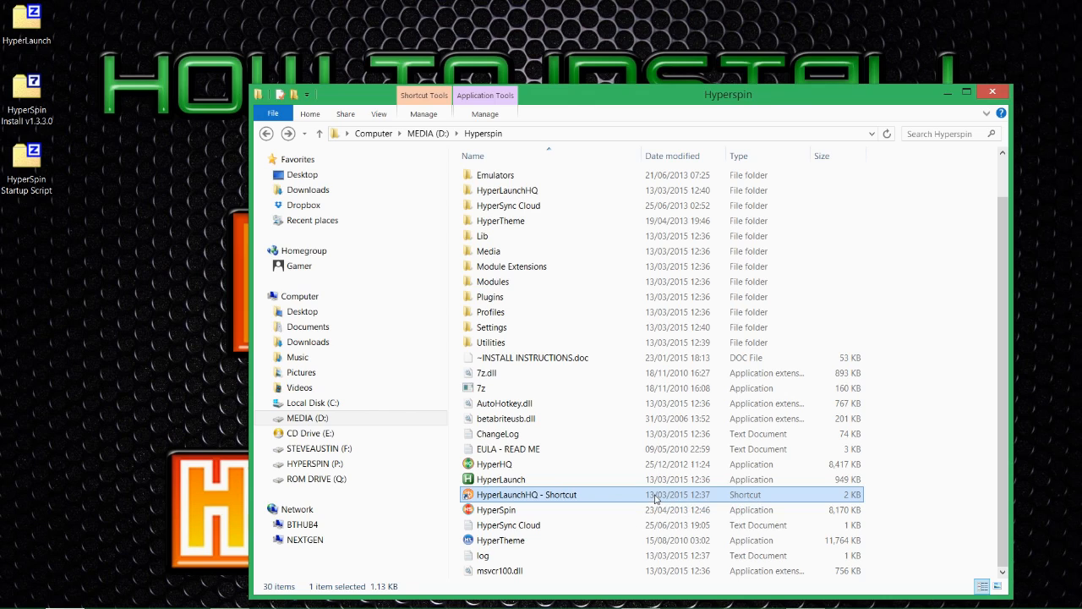
left_click(548, 512)
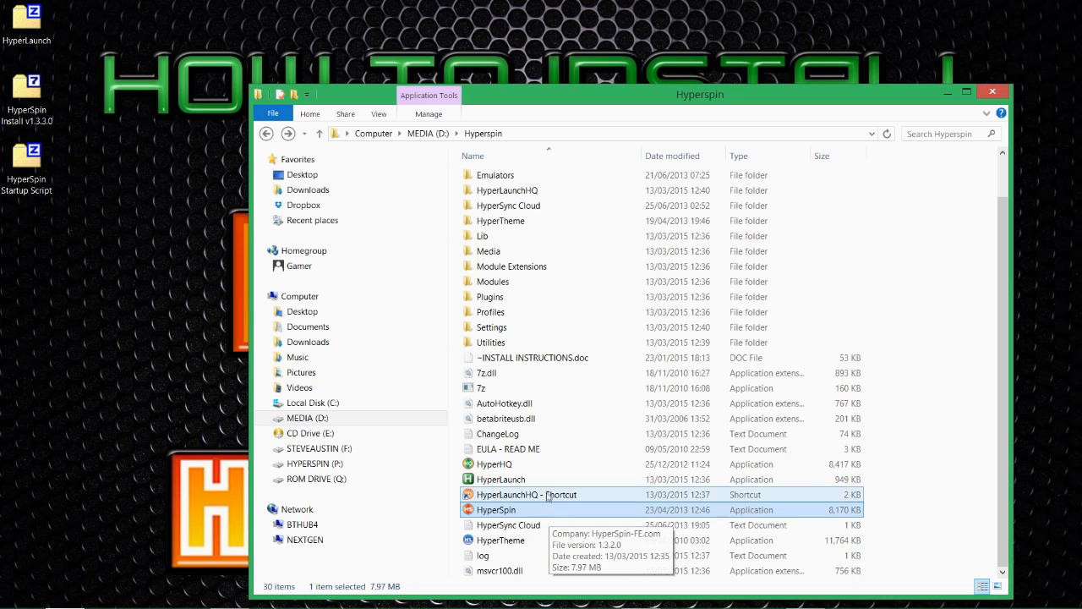
left_click(533, 463)
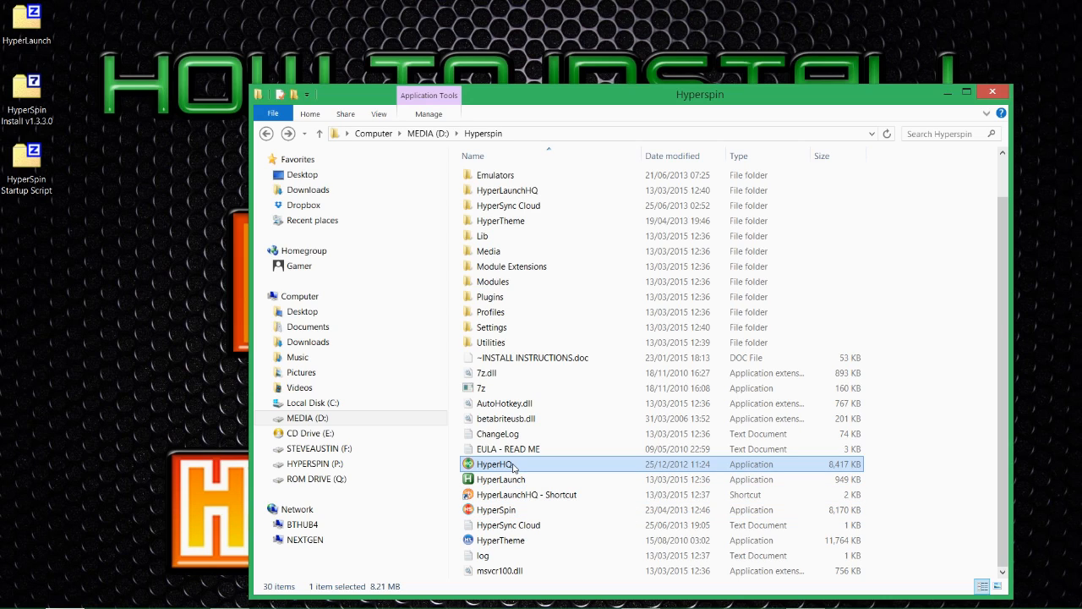
mouse_move(513, 468)
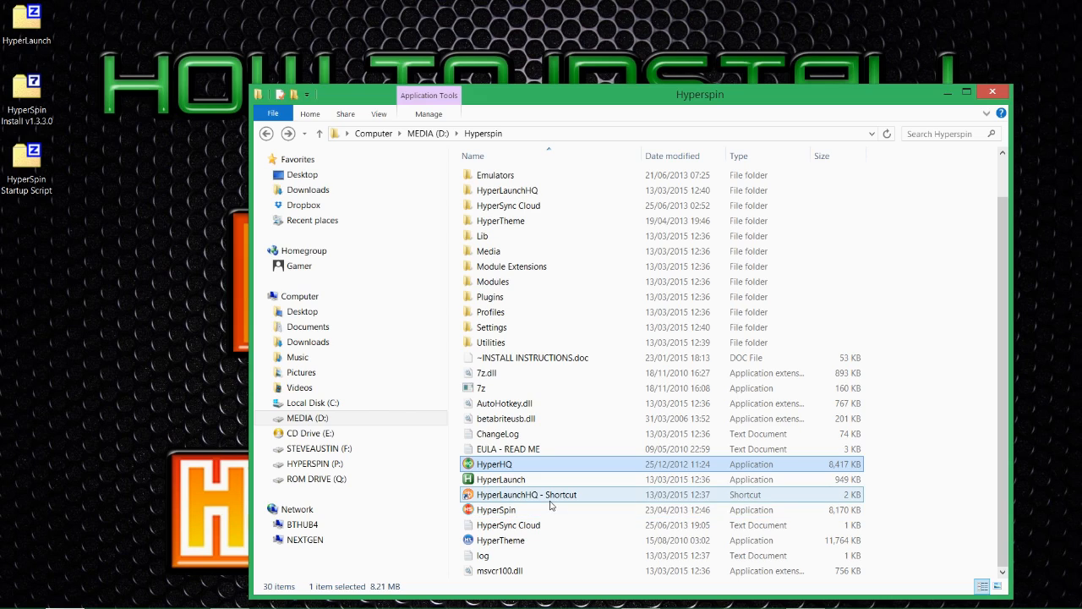
left_click(559, 503)
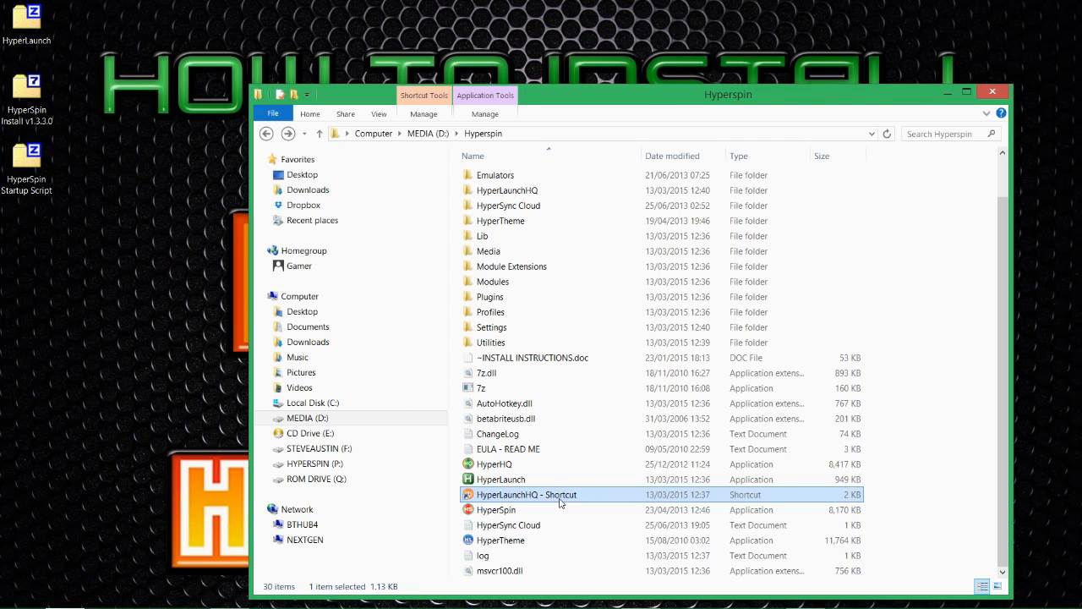
double_click(513, 492)
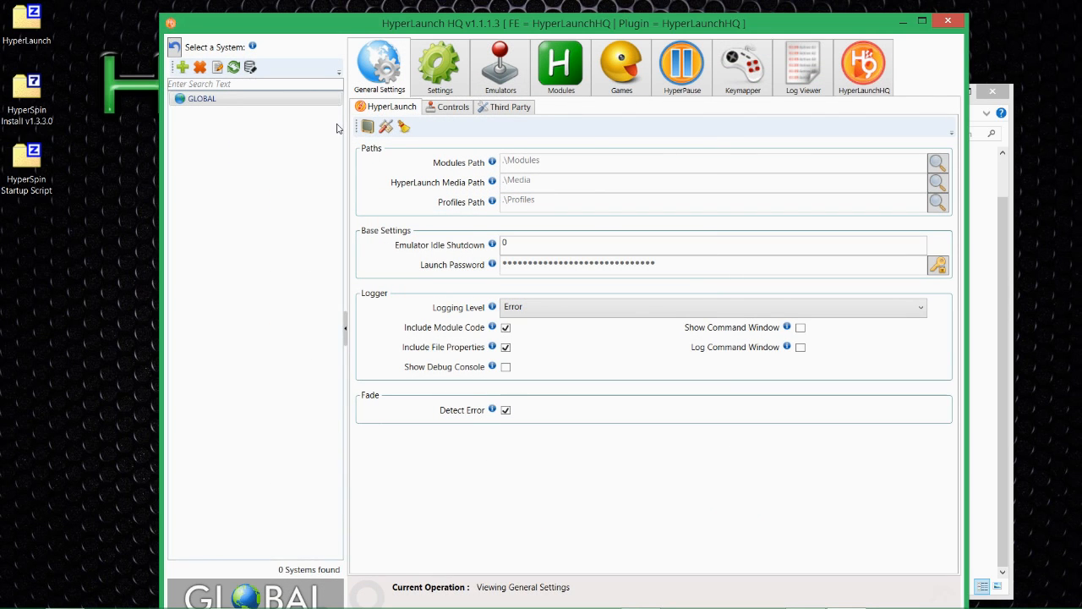
Look through the Settings, Emulators, Modules, Games, HyperPause, Keymapper, Log Viewer and HyperLaunchHQ sections, and return to the global emulator list
left_click(438, 71)
left_click(525, 68)
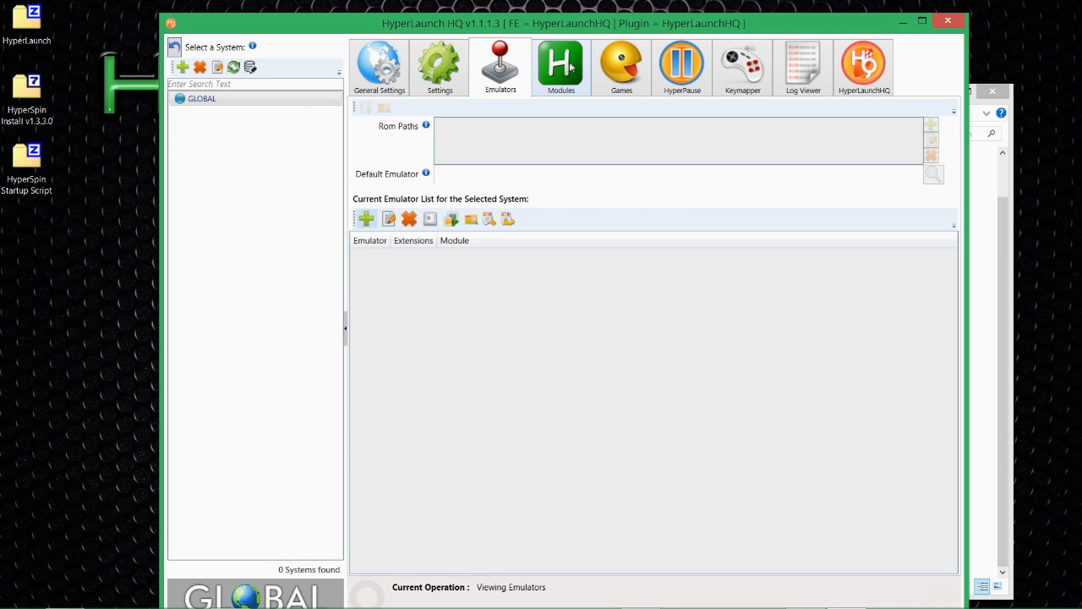
left_click(571, 67)
left_click(626, 70)
left_click(680, 68)
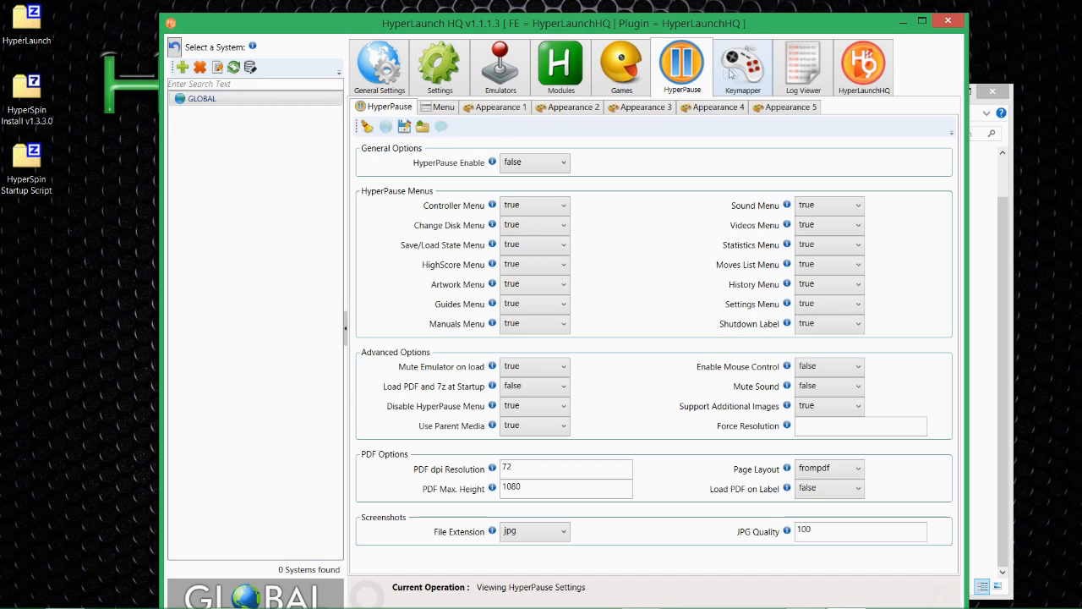
left_click(739, 68)
left_click(800, 70)
left_click(845, 69)
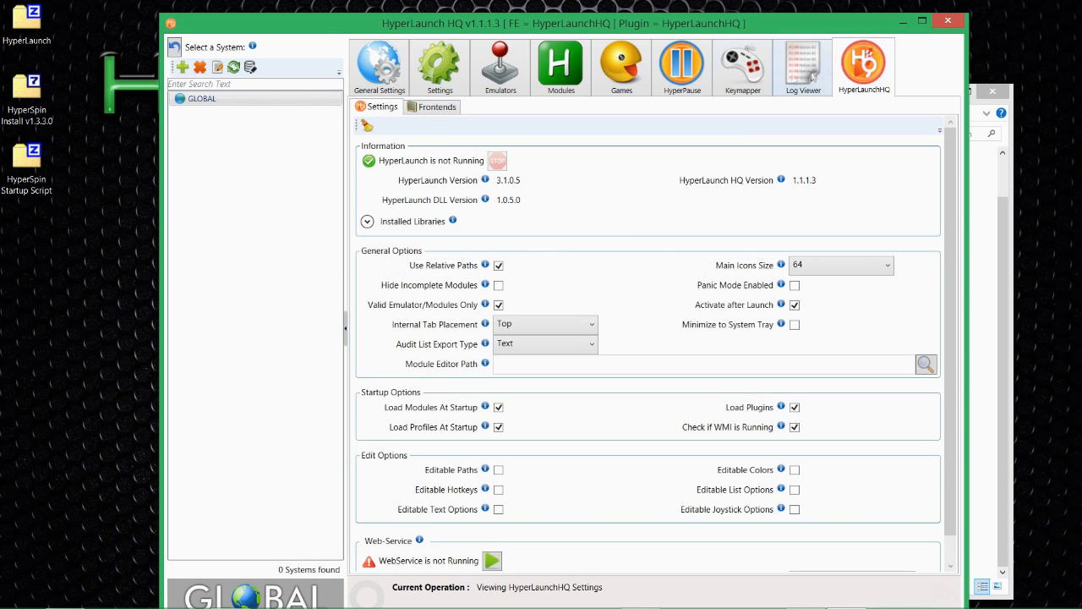
left_click(602, 78)
left_click(543, 75)
left_click(501, 68)
left_click(438, 68)
left_click(380, 63)
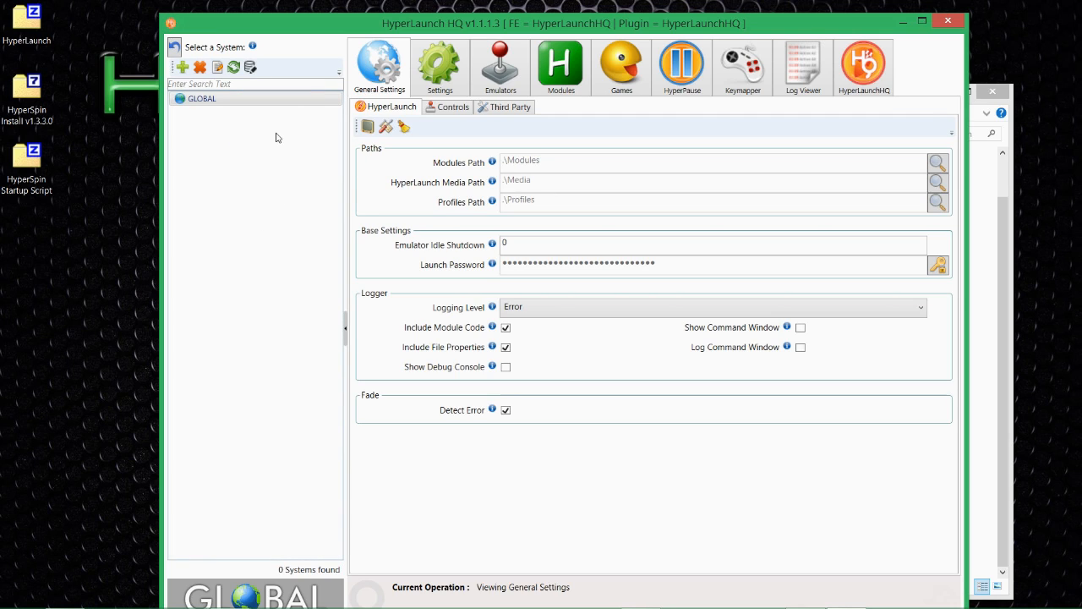
left_click(506, 72)
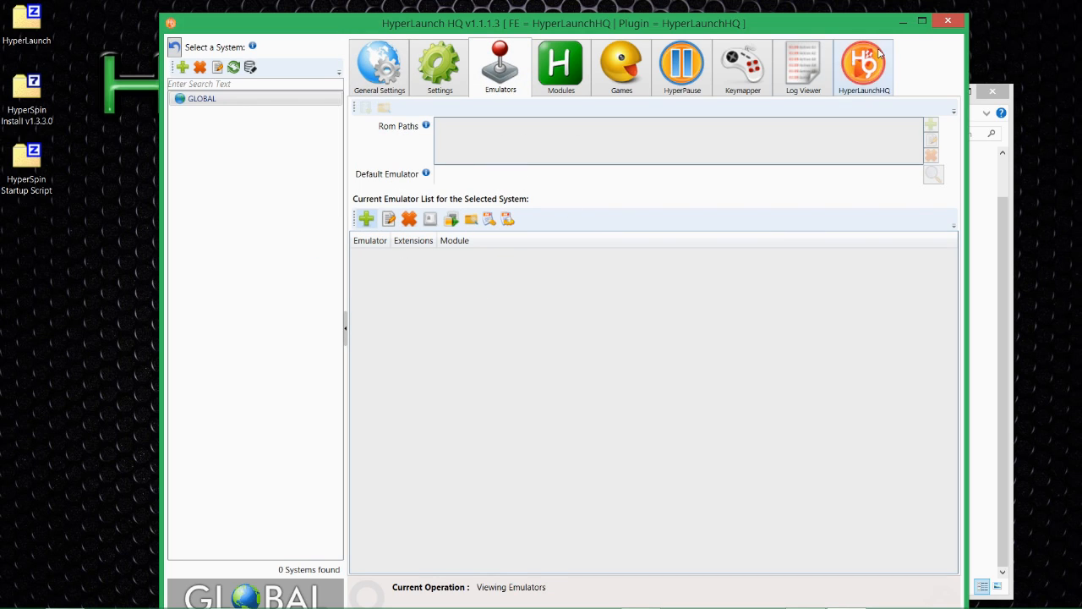
Close HyperLaunchHQ, and look through the ini files in the Settings folder inside Hyperspin
left_click(948, 20)
scroll(595, 344, "up", 1)
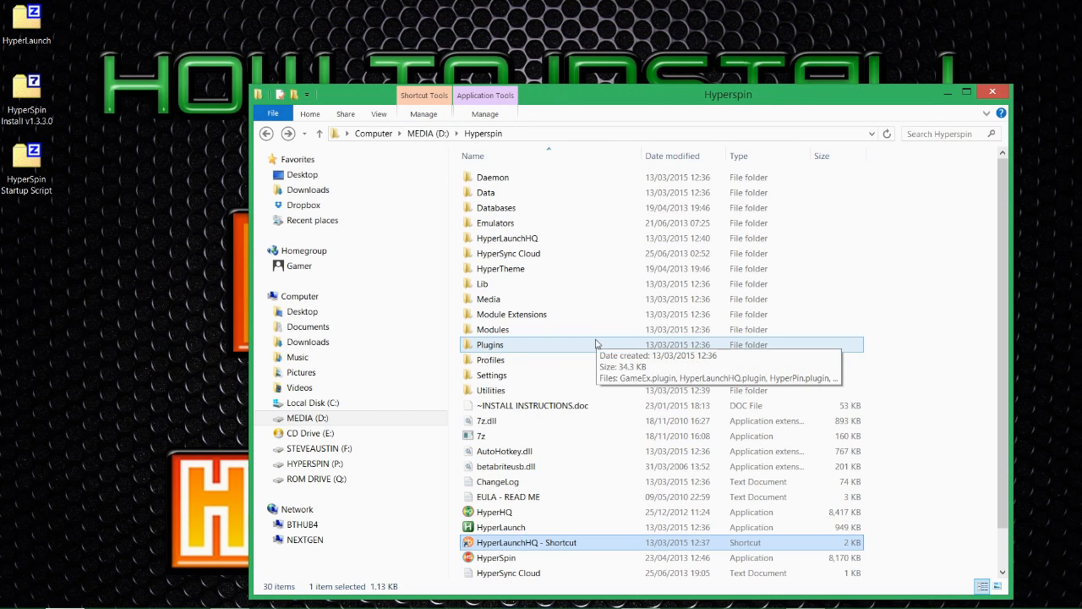
double_click(566, 378)
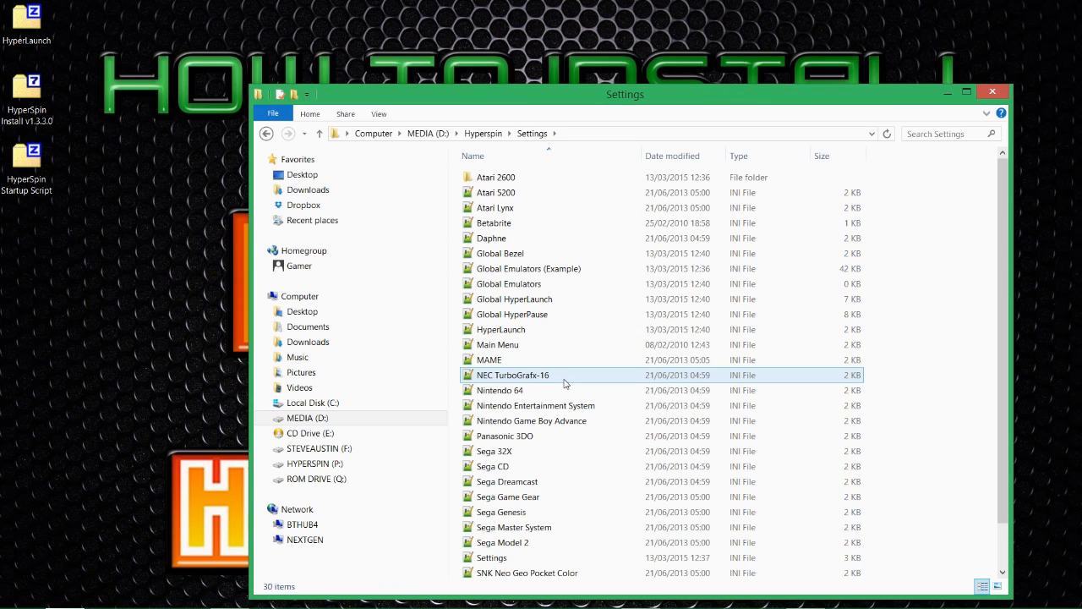
scroll(566, 382, "down", 1)
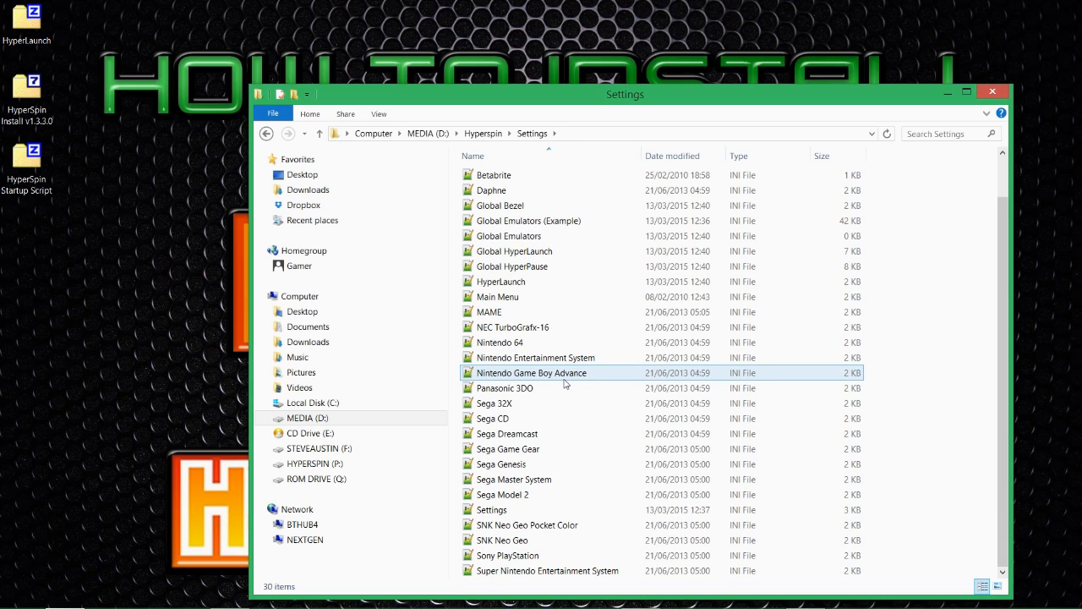
scroll(566, 383, "up", 1)
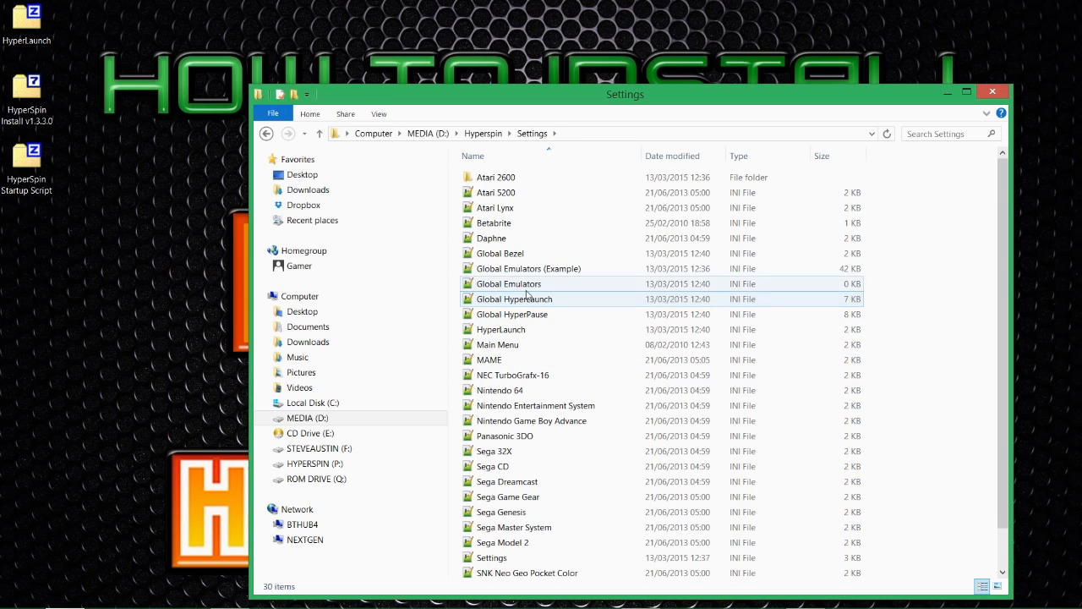
key("alt+Left")
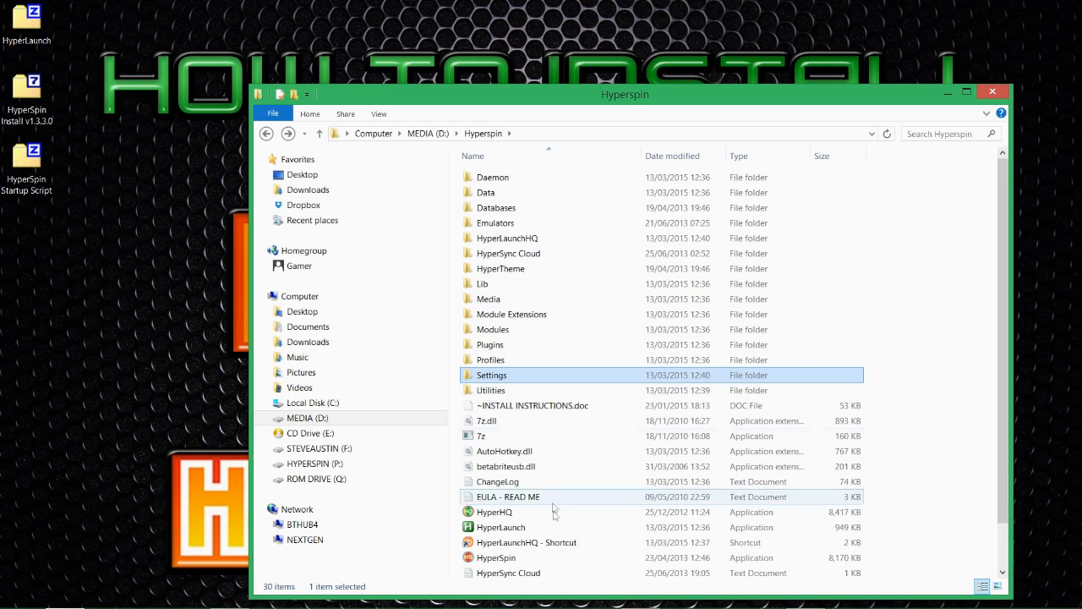
scroll(588, 205, "down", 1)
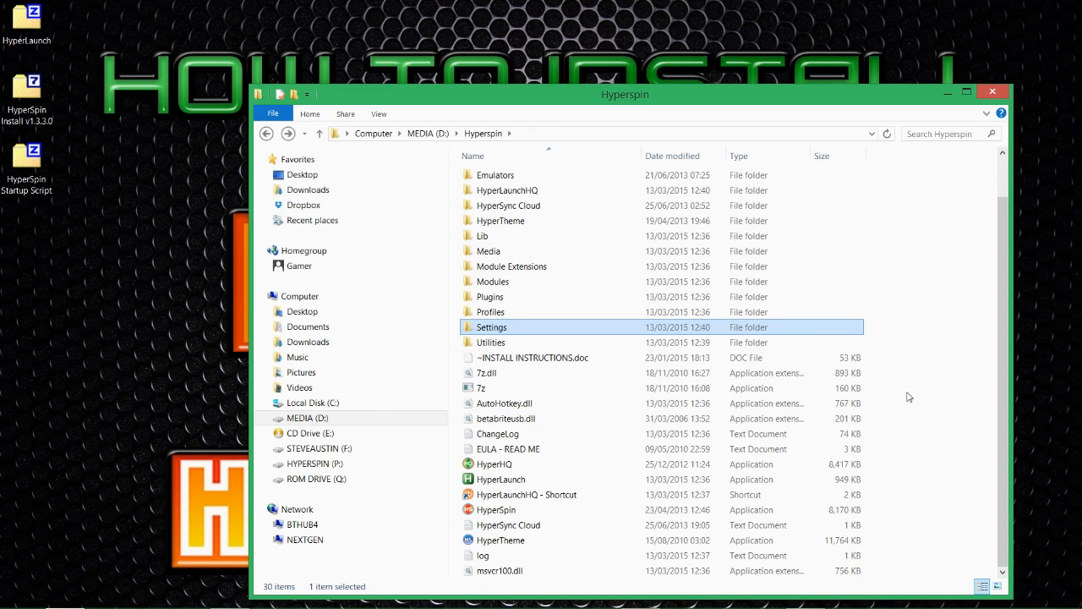
Return to the MEDIA (D:) drive, and open the Settings folder inside Hyperspin
key("alt+Left")
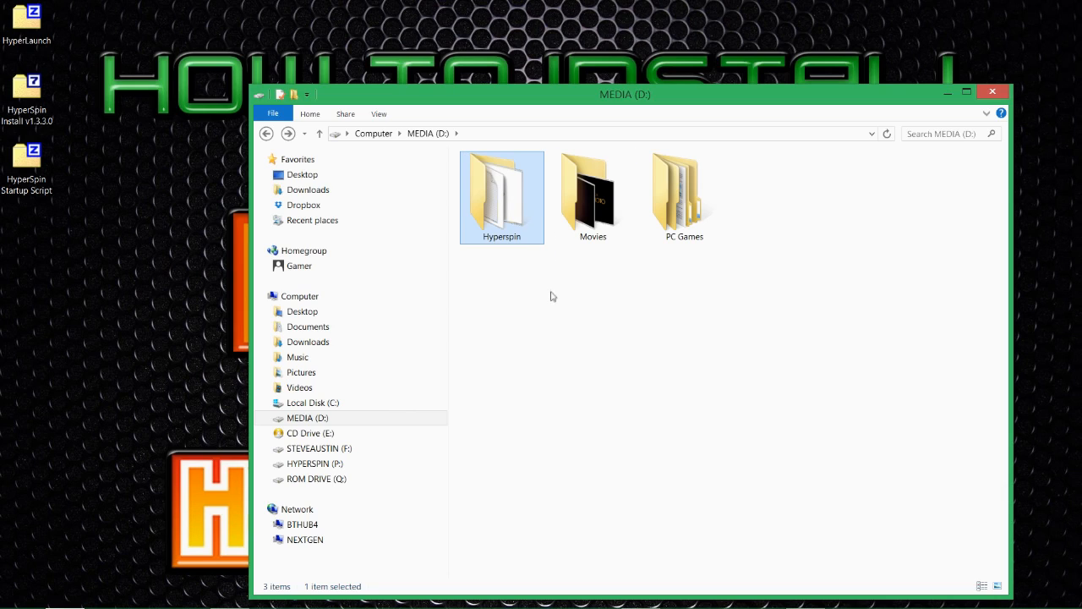
double_click(503, 218)
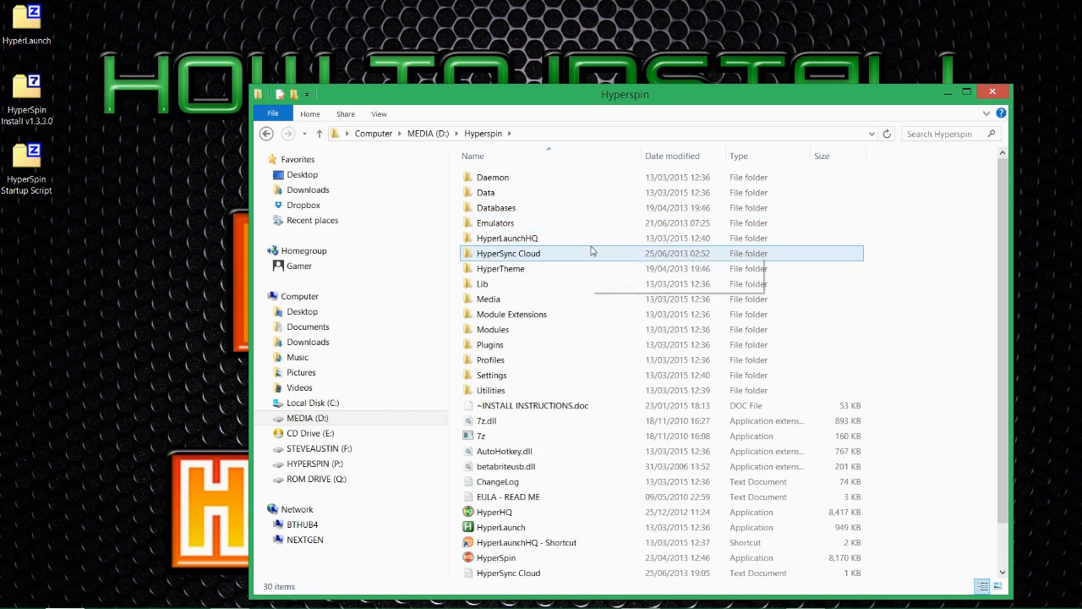
scroll(592, 250, "down", 1)
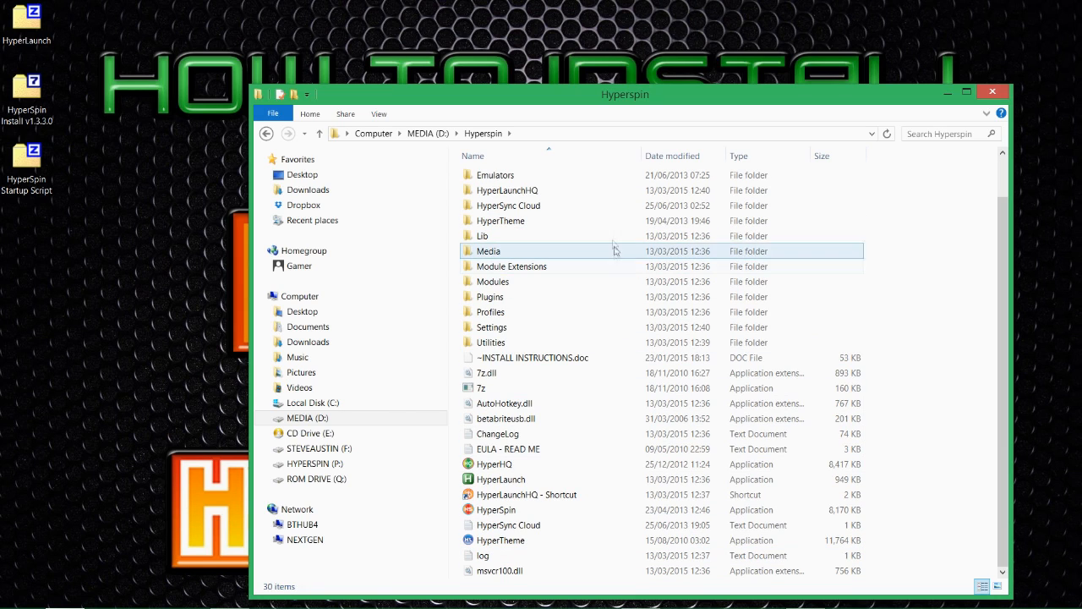
double_click(582, 327)
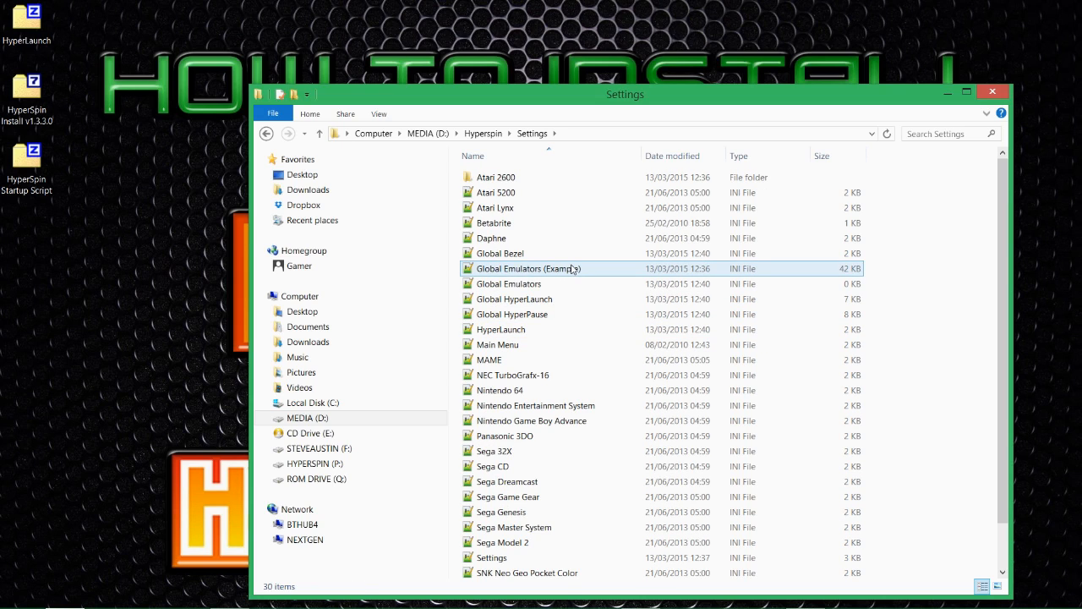
Rename the Global Emulators ini file to Global Emulators BACKUP
left_click(537, 288)
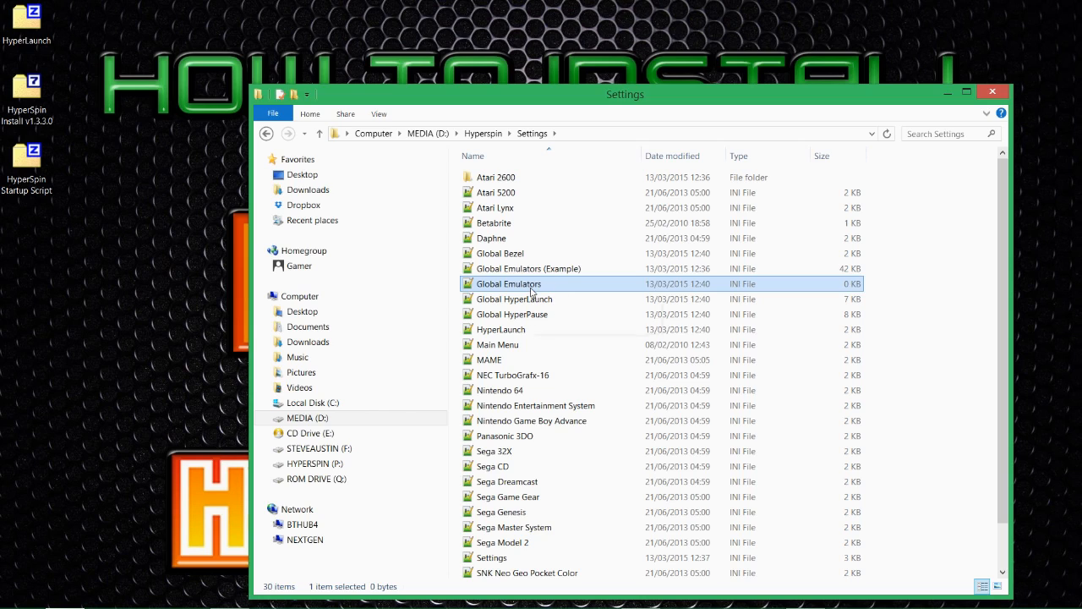
left_click(532, 290)
left_click(546, 287)
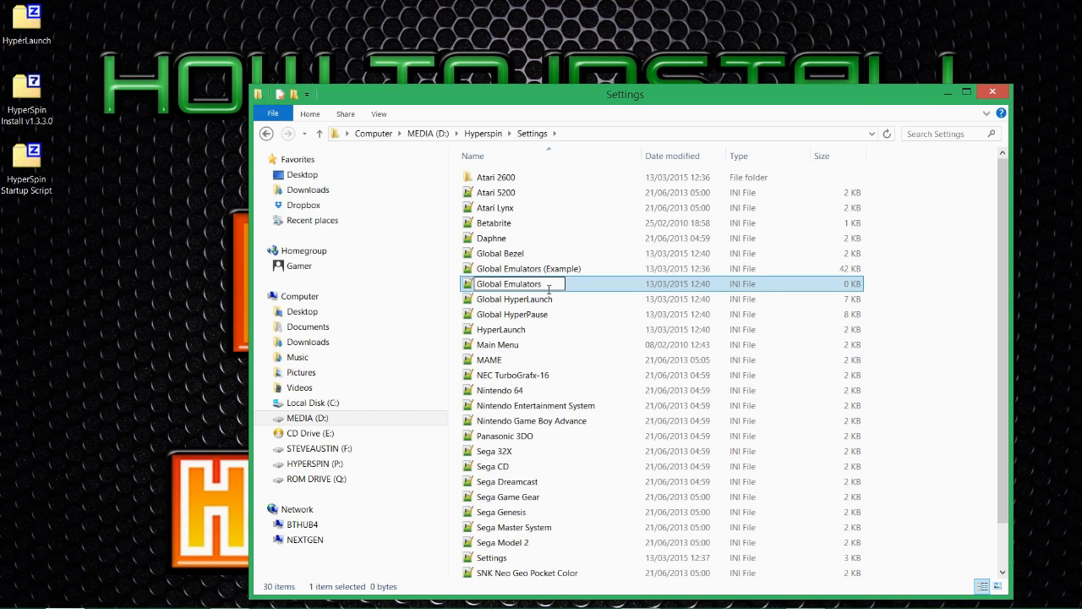
type("BAACKUP")
key("BackSpace")
key("BackSpace")
key("BackSpace")
key("BackSpace")
key("BackSpace")
type("CKUP")
key("Return")
Rename the Global Emulators (Example) ini file to Global Emulators
left_click(554, 268)
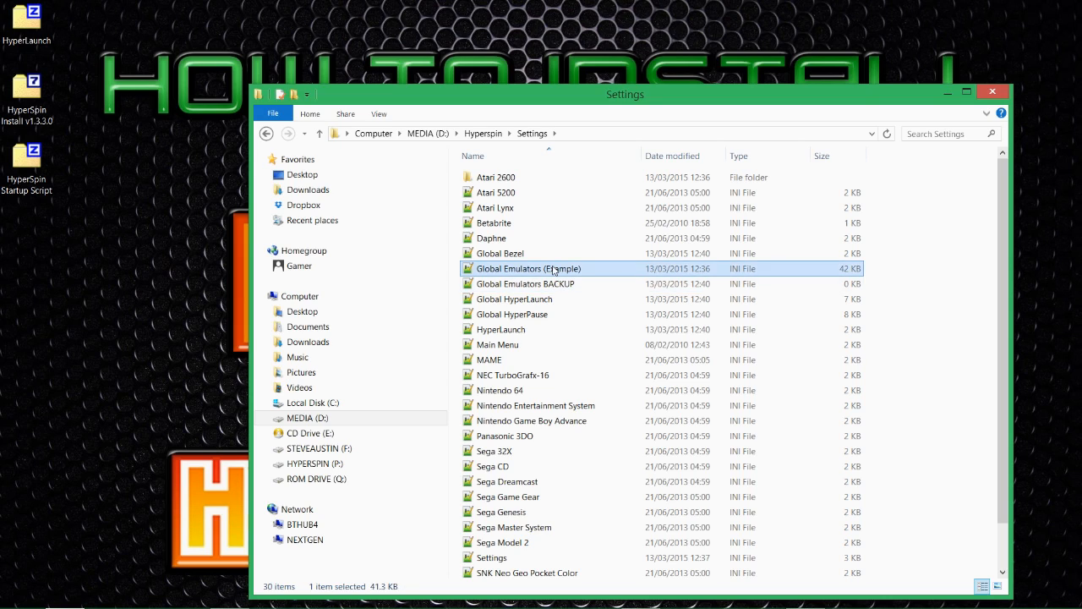
left_click(554, 269)
left_click_drag(544, 269, 619, 276)
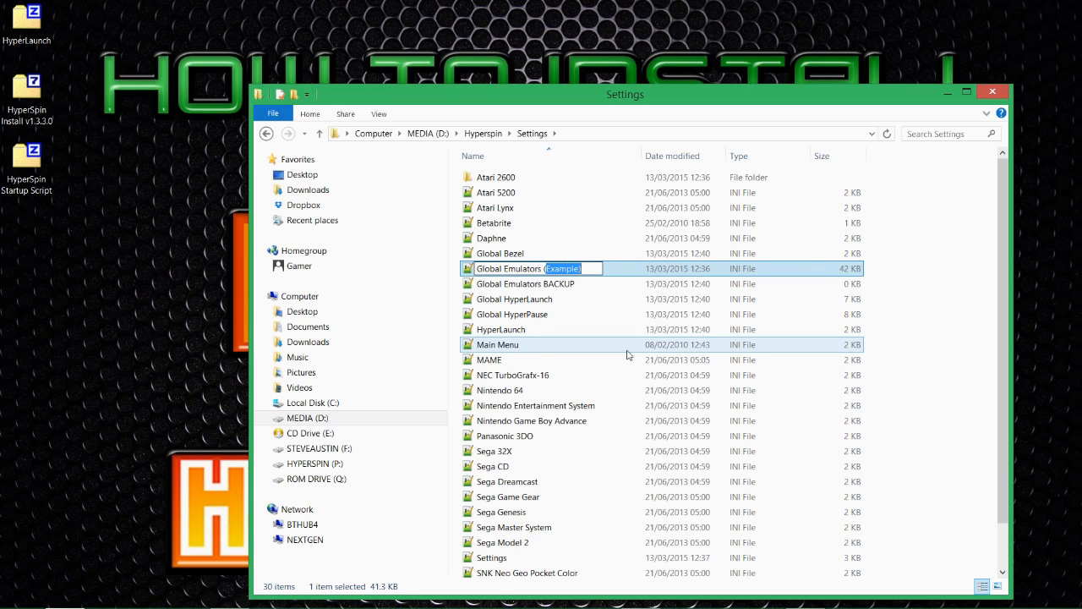
key("BackSpace")
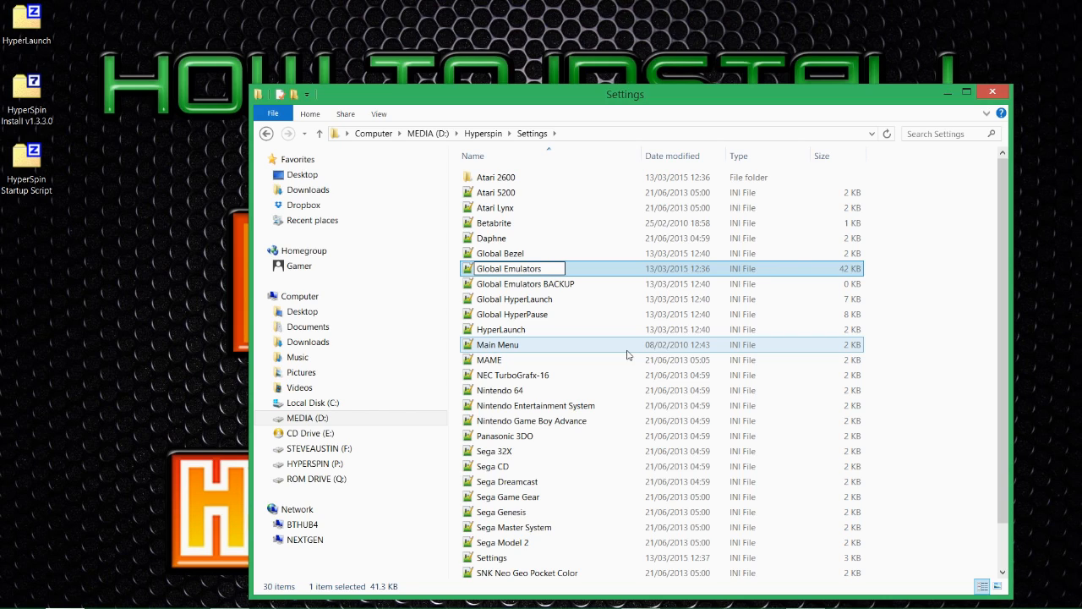
key("Return")
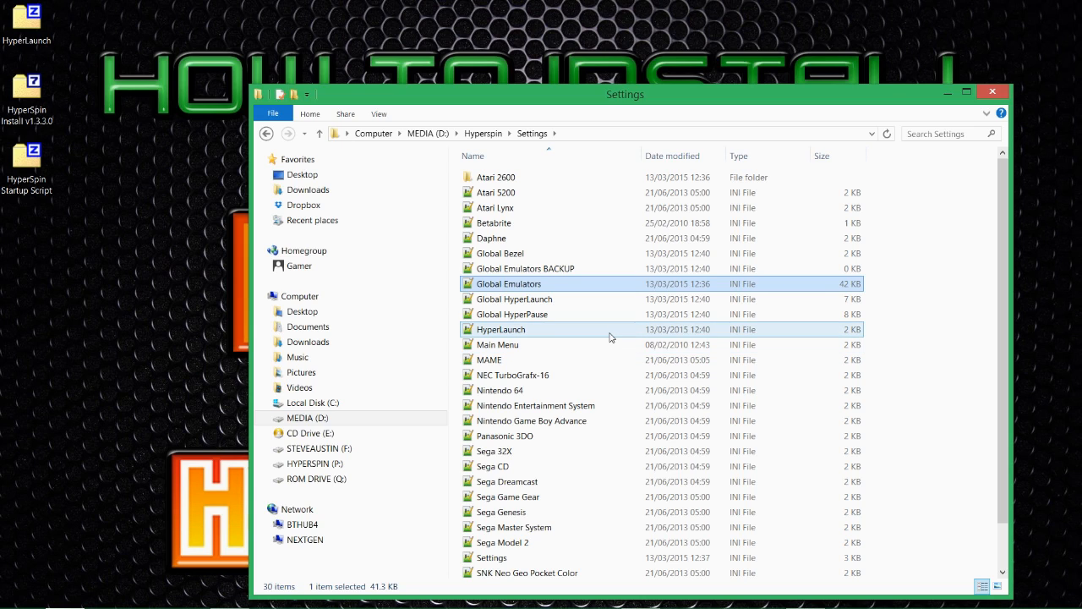
Return to the Hyperspin folder, and launch HyperLaunchHQ from its shortcut
key("BackSpace")
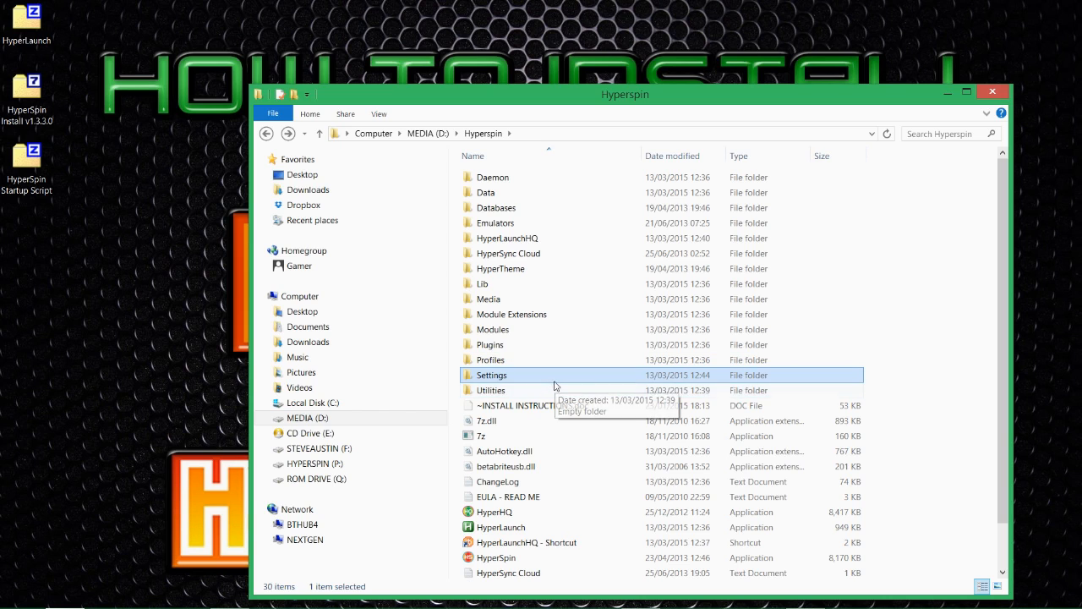
scroll(556, 393, "down", 1)
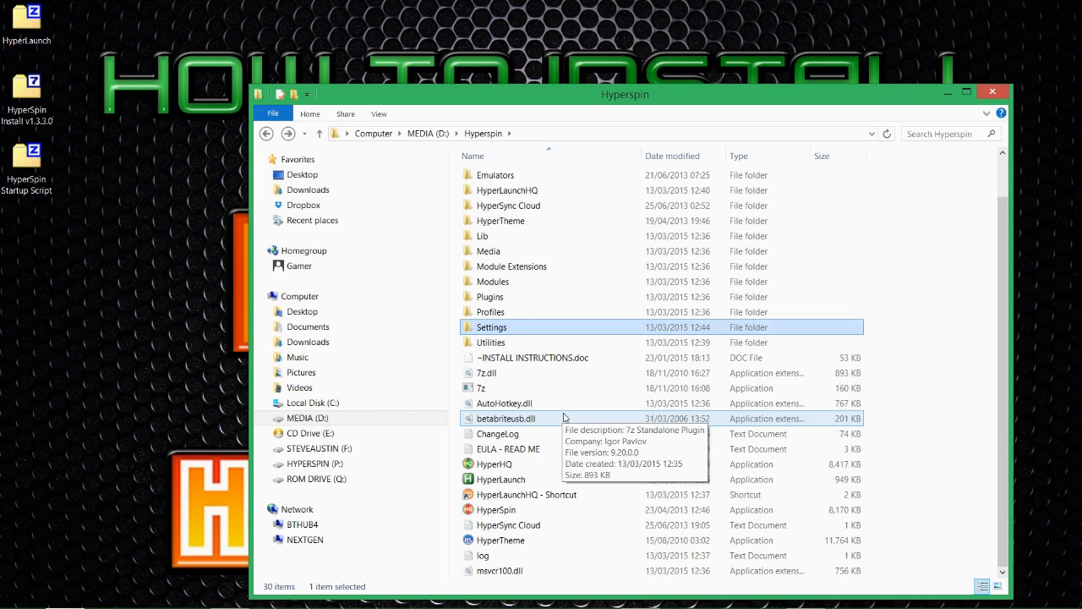
double_click(556, 495)
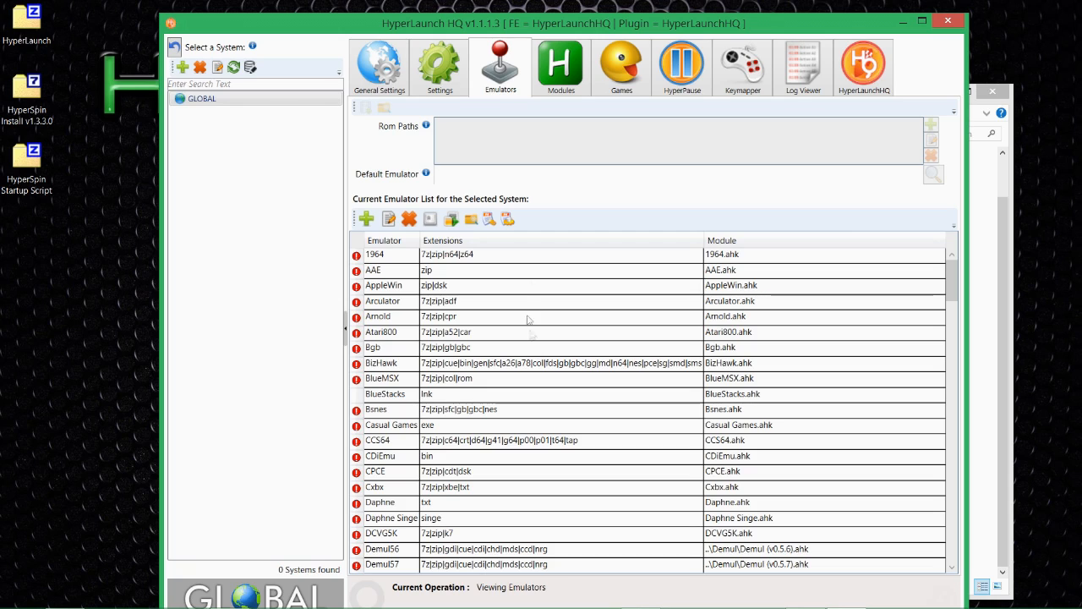
Look through the global emulator list from start to end, and return to its beginning
scroll(516, 306, "down", 2)
scroll(518, 330, "down", 10)
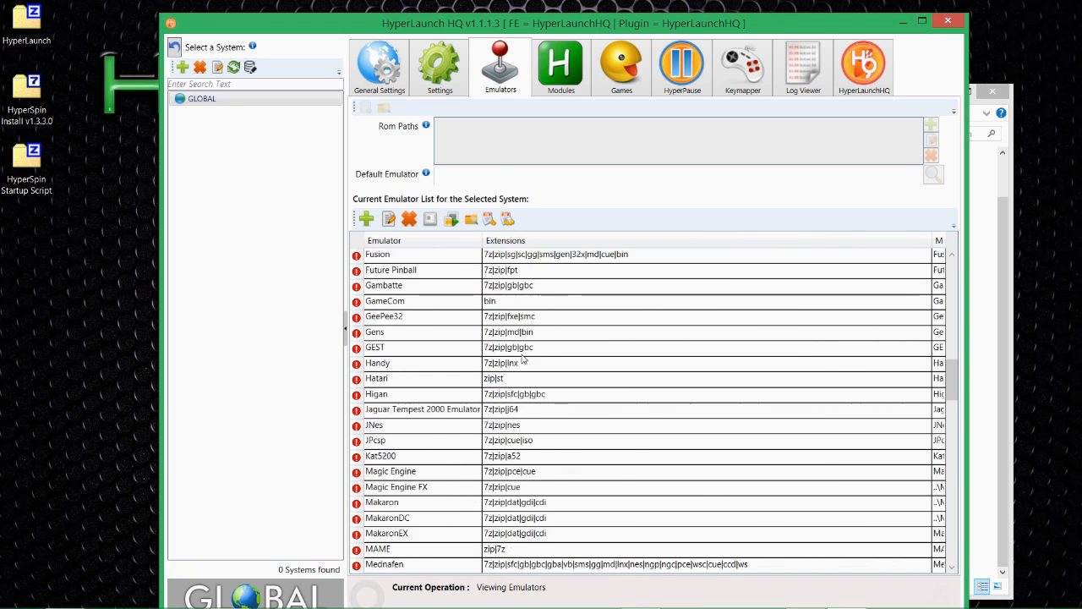
scroll(522, 359, "up", 14)
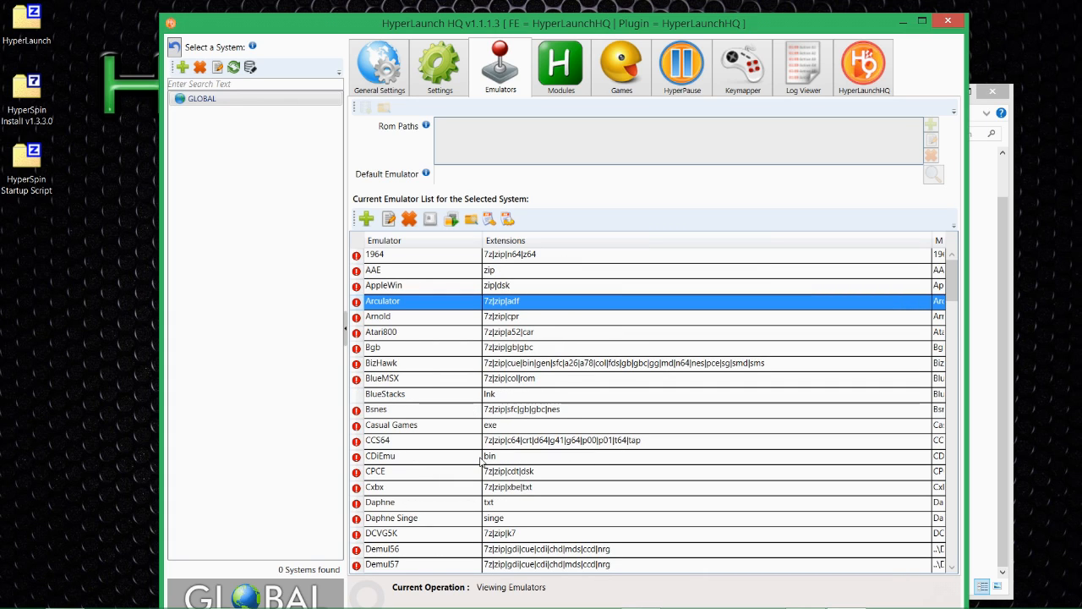
scroll(526, 425, "down", 20)
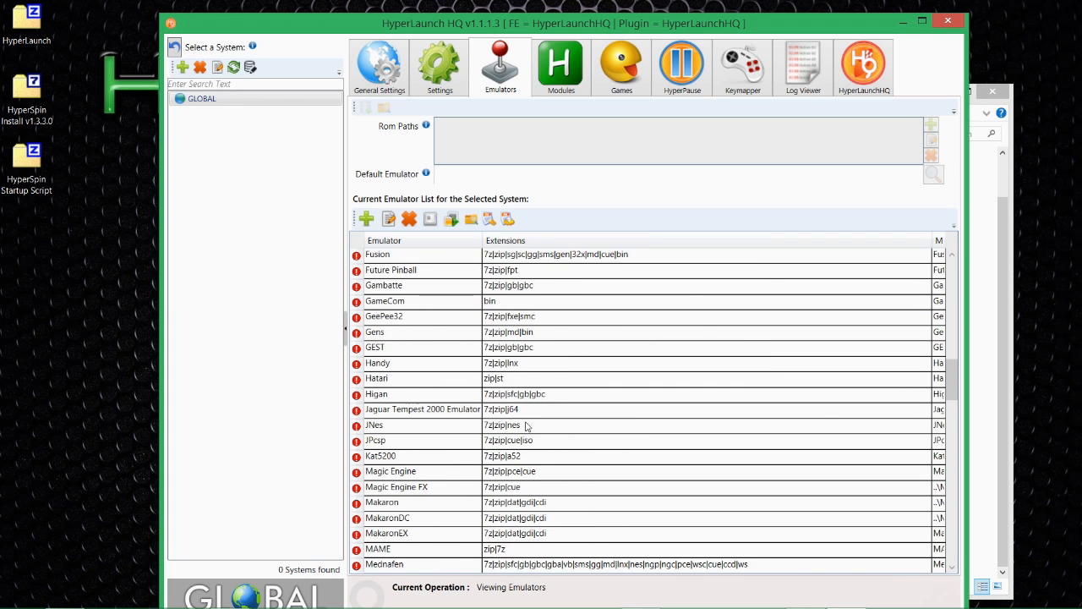
scroll(526, 425, "up", 20)
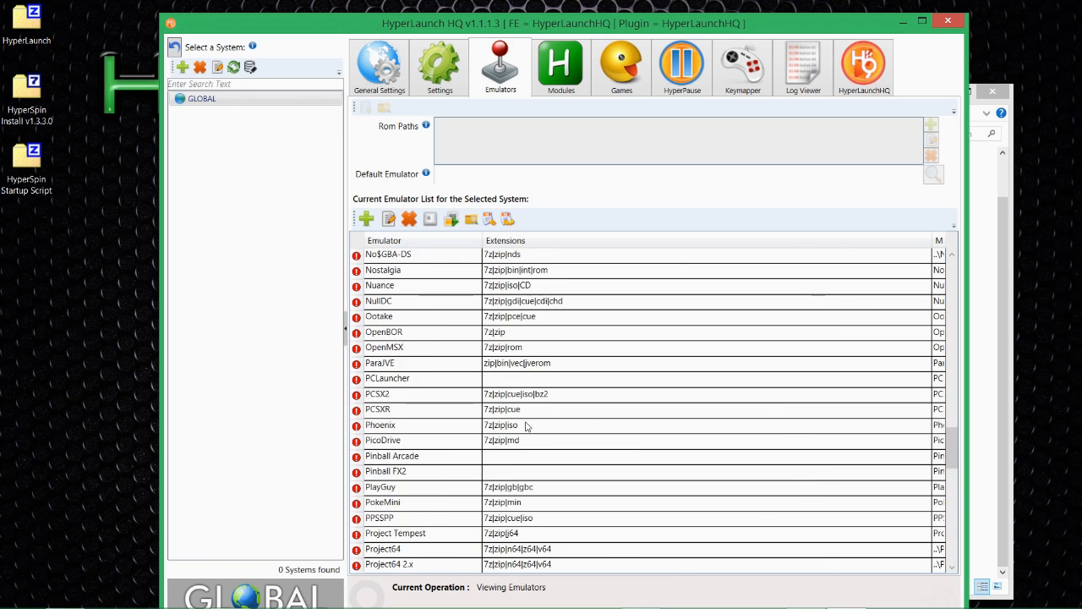
scroll(526, 426, "up", 10)
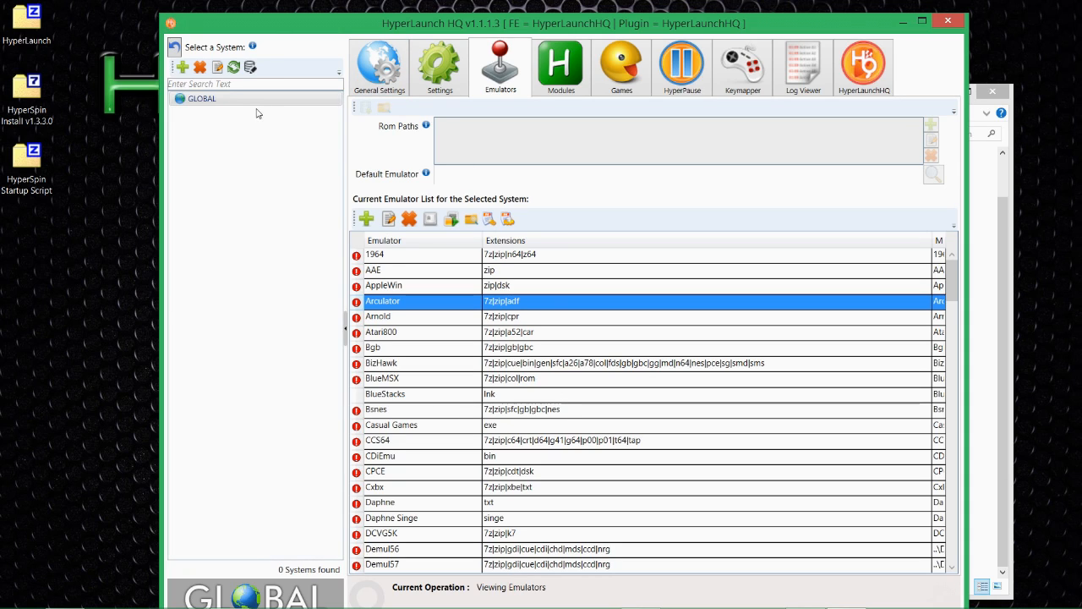
Look over the General Settings and the HyperLaunchHQ settings, and open the list of configured frontends
left_click(379, 68)
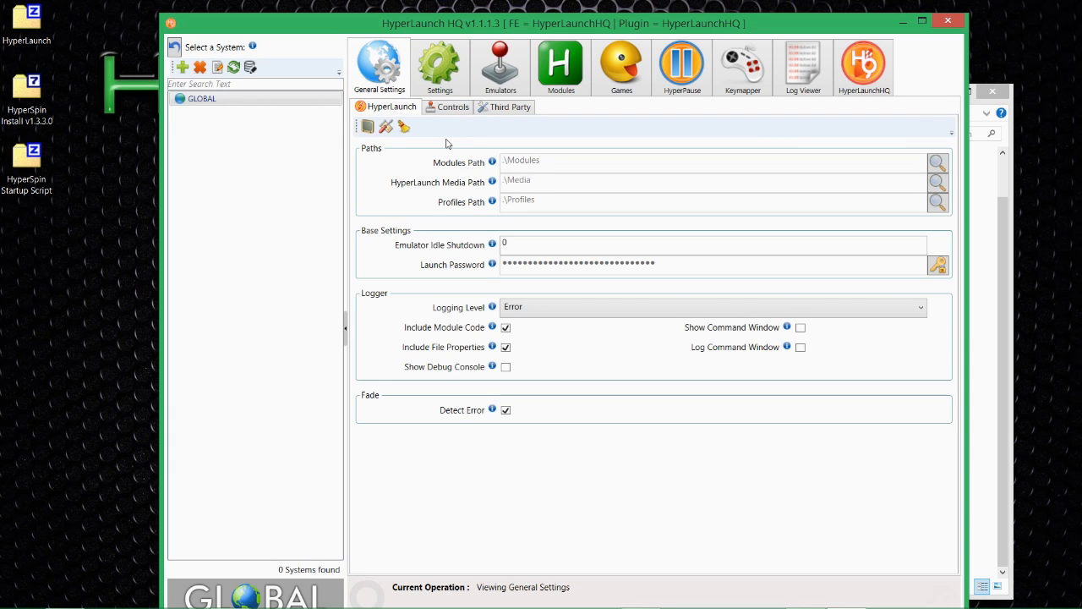
left_click(859, 88)
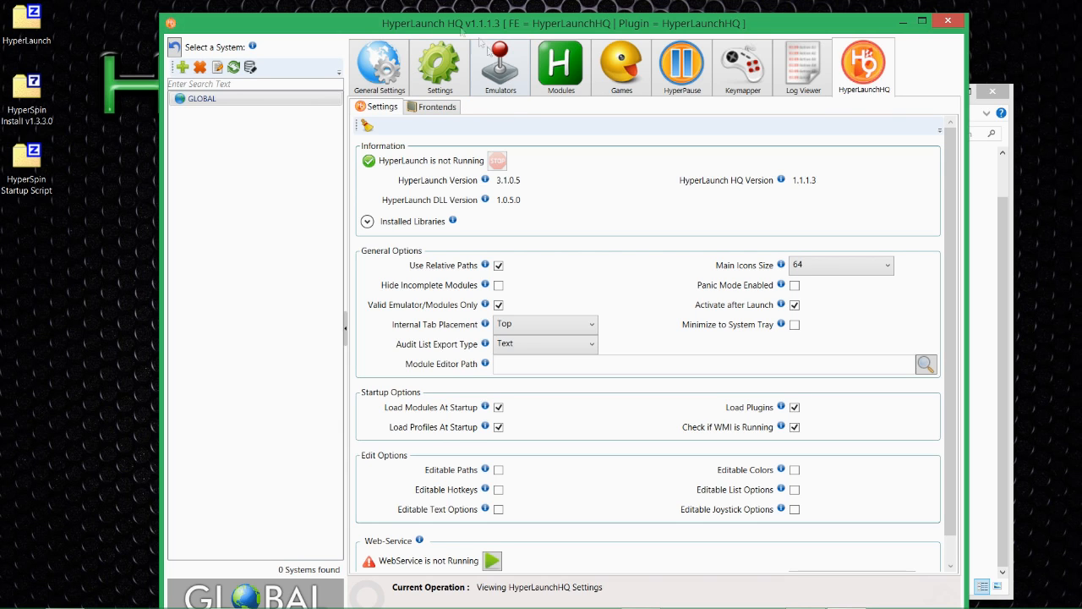
left_click_drag(423, 24, 380, 16)
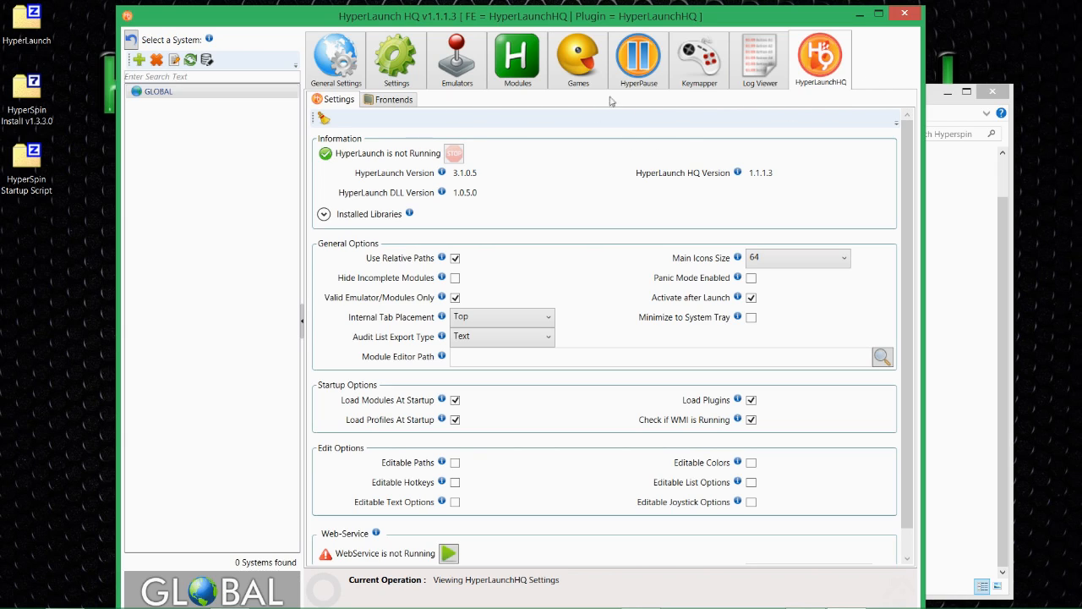
left_click(400, 100)
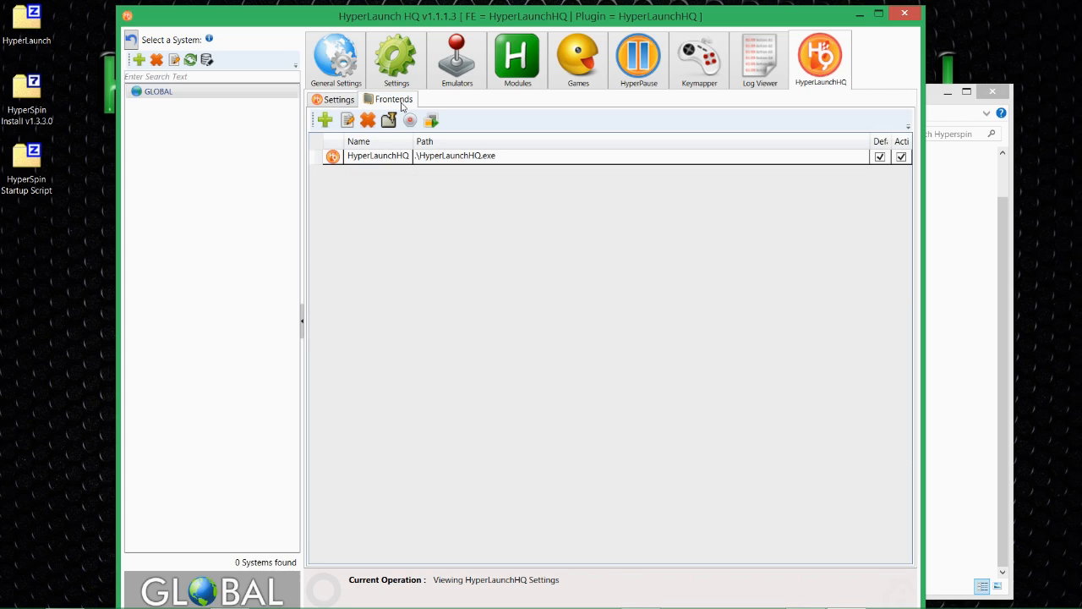
left_click(472, 164)
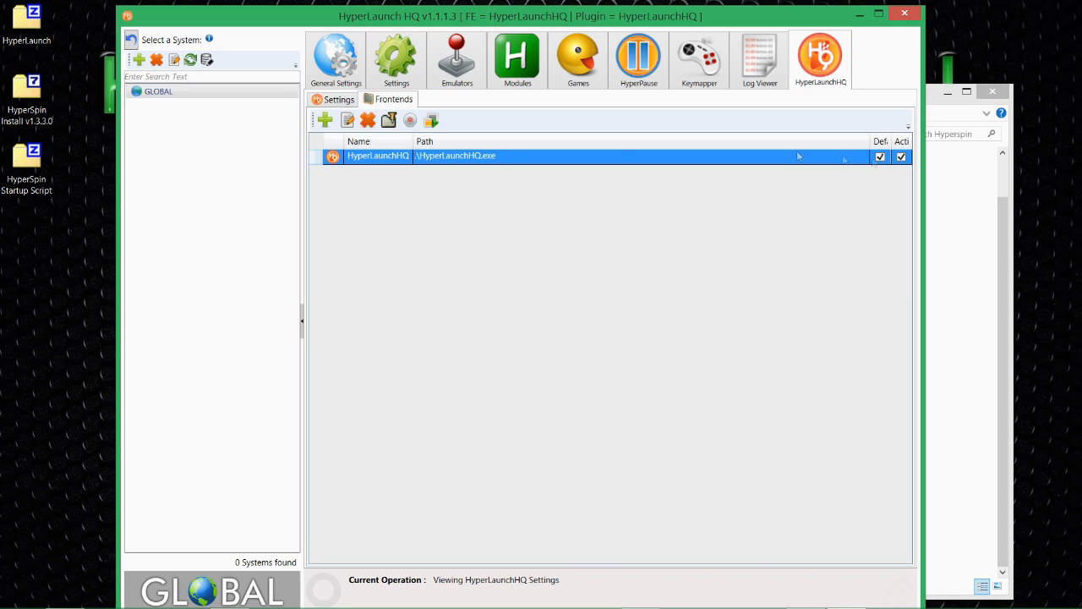
Add a frontend named Hyperspin, with its path set to the HyperSpin application in the Hyperspin folder on MEDIA (D:)
left_click(325, 121)
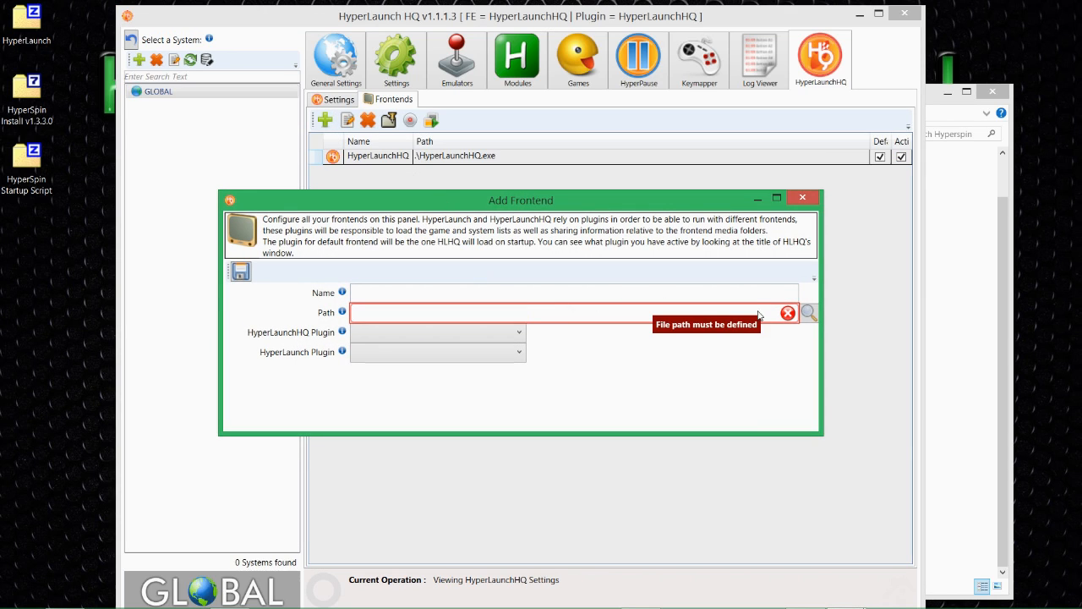
left_click(648, 294)
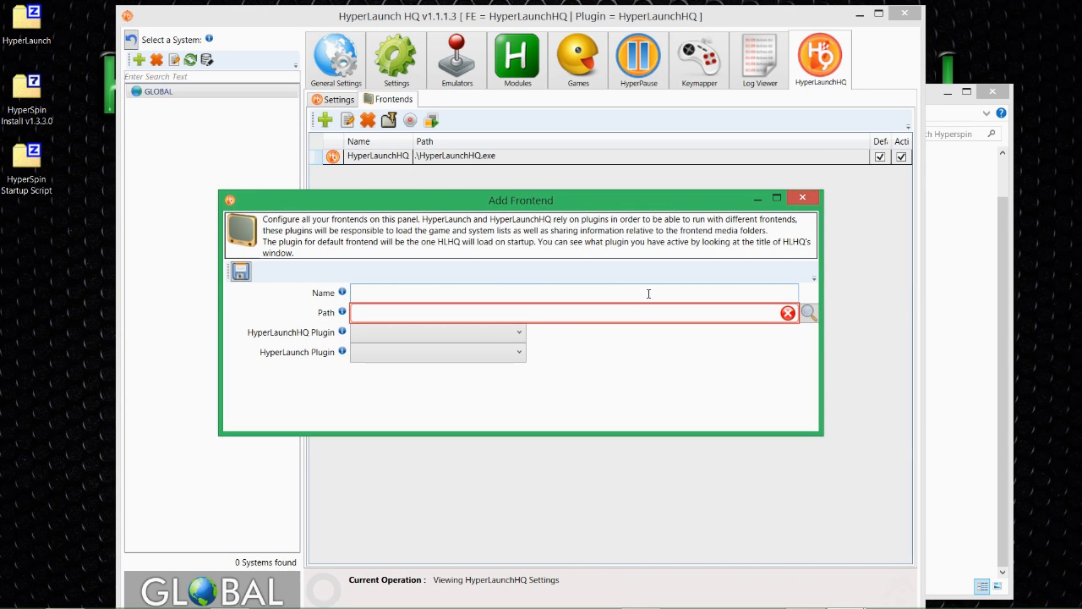
type("Hyperspin")
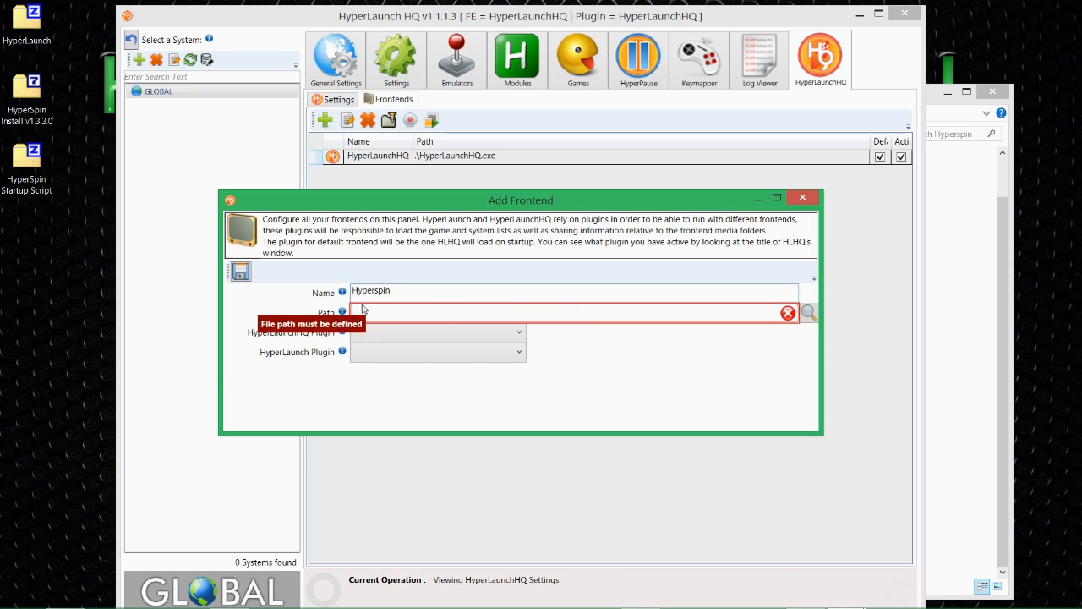
mouse_move(344, 315)
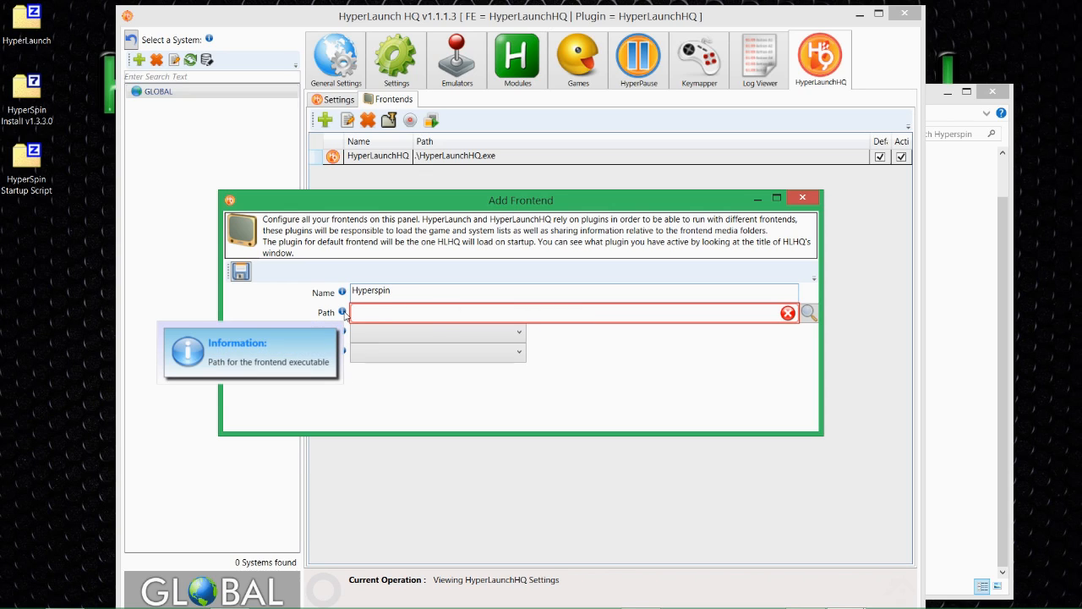
left_click(809, 313)
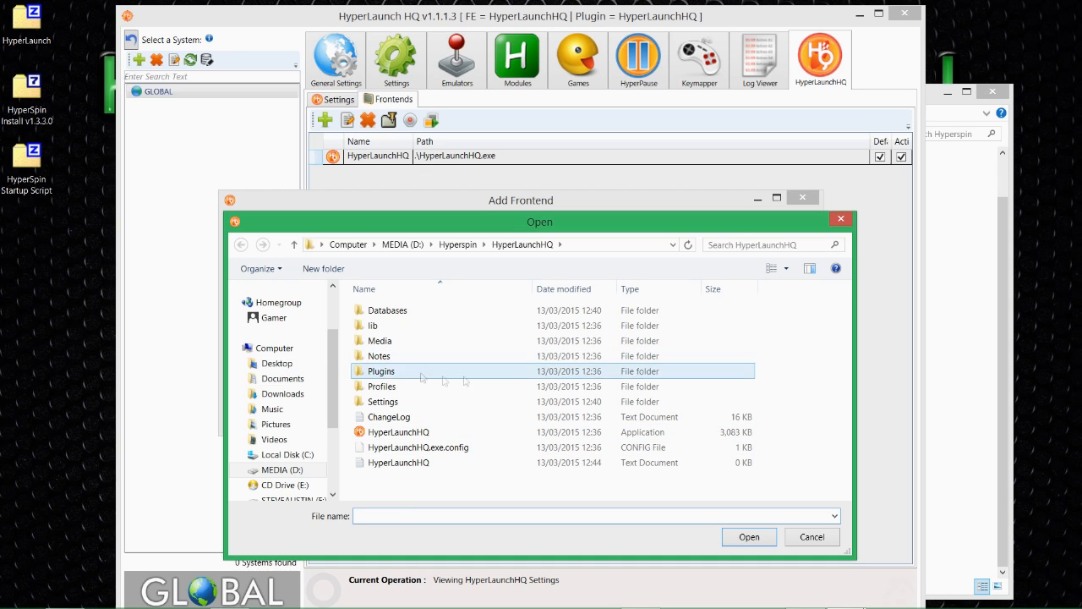
left_click(294, 245)
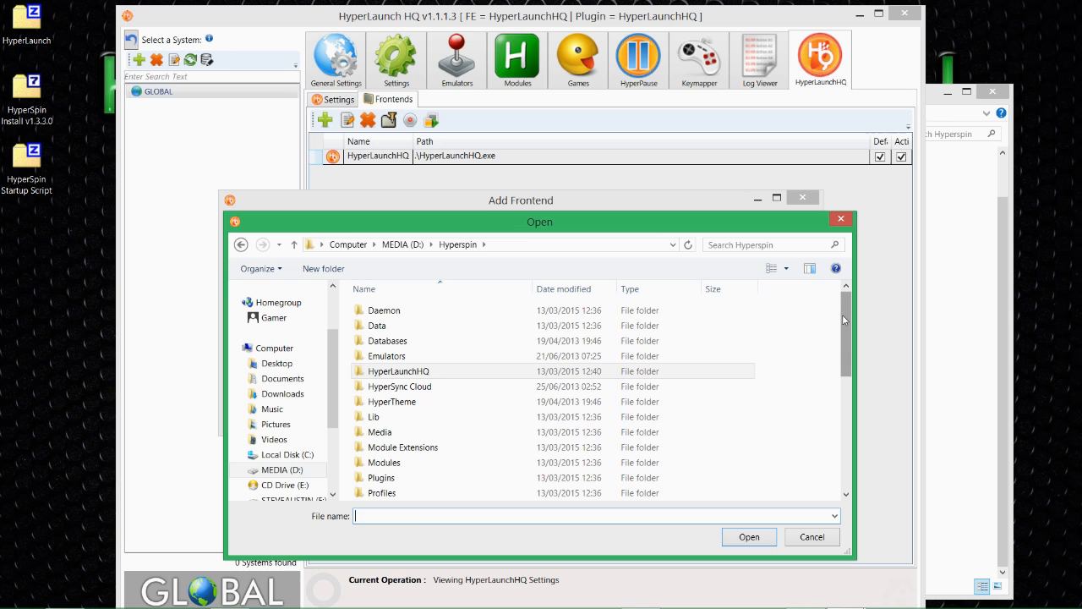
left_click_drag(846, 319, 845, 433)
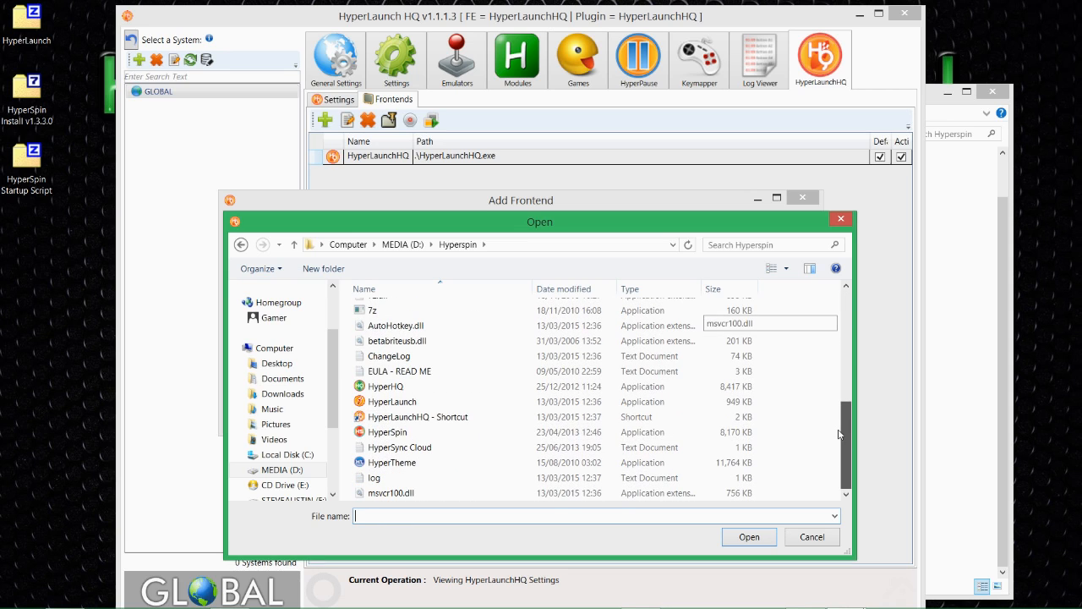
double_click(491, 431)
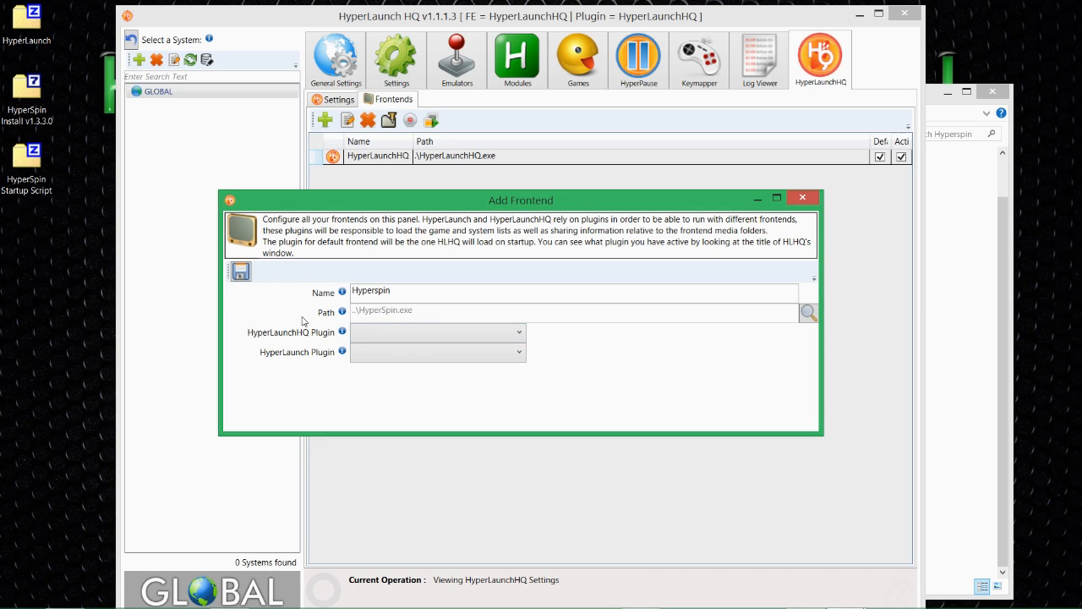
Set the new frontend's HyperLaunchHQ plugin to Auto-Detect and its HyperLaunch plugin to HyperSpin, and save it
left_click(404, 336)
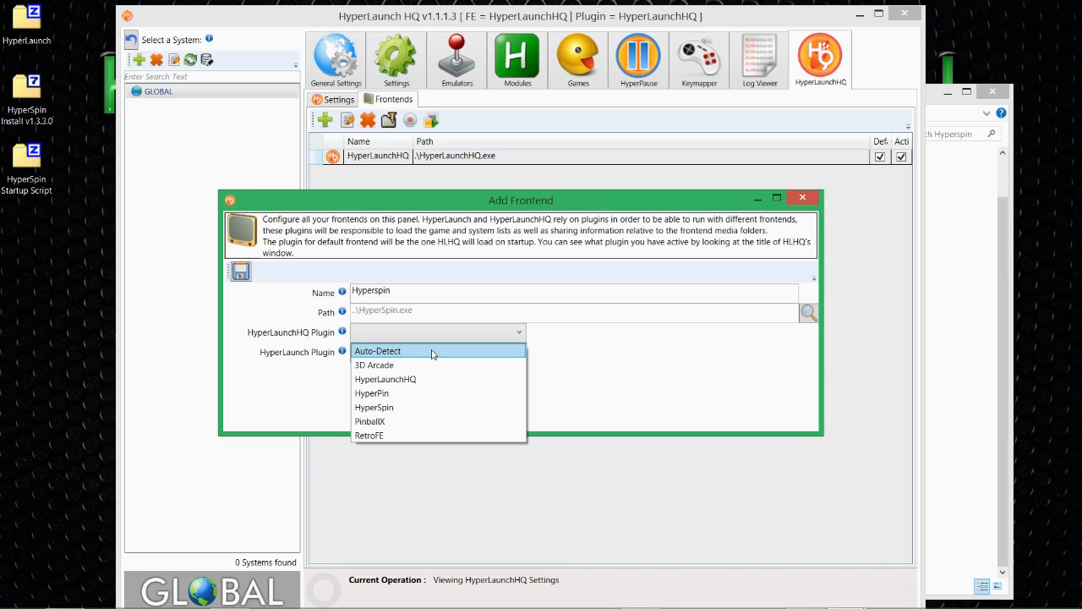
left_click(433, 351)
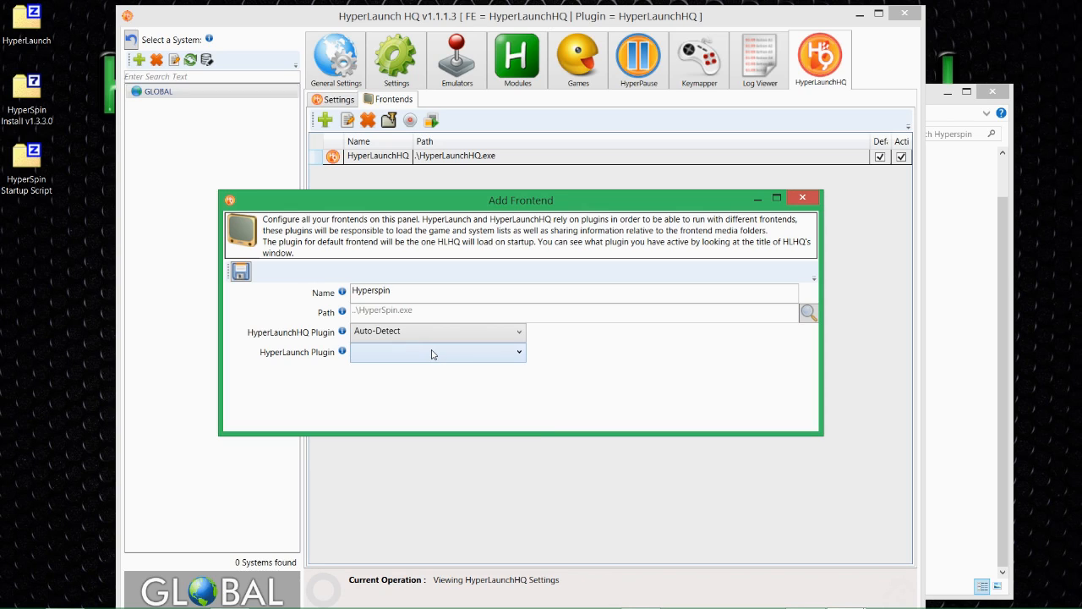
left_click(433, 353)
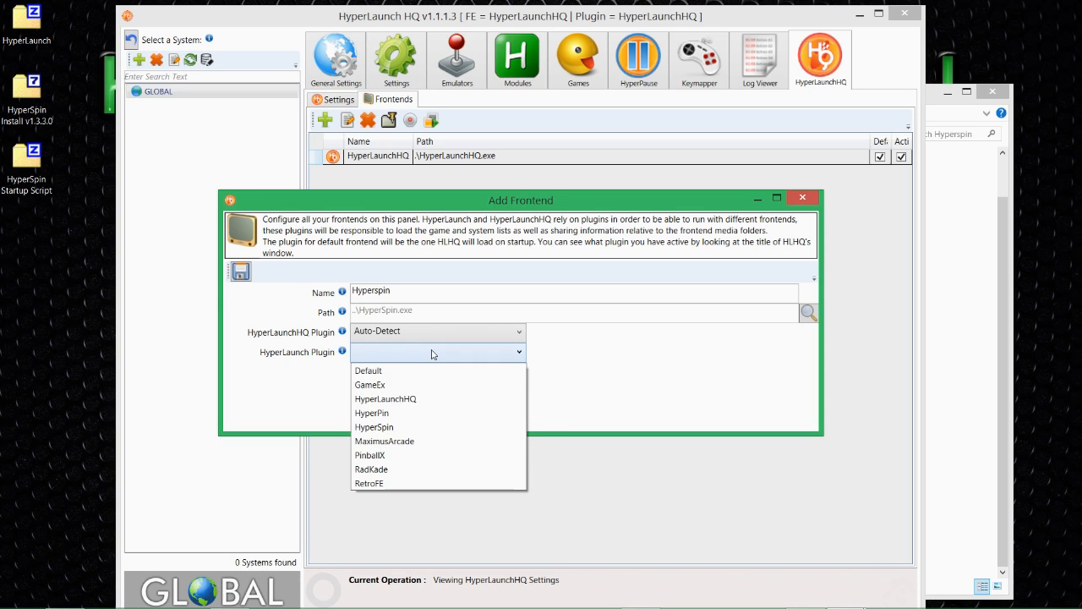
left_click(467, 426)
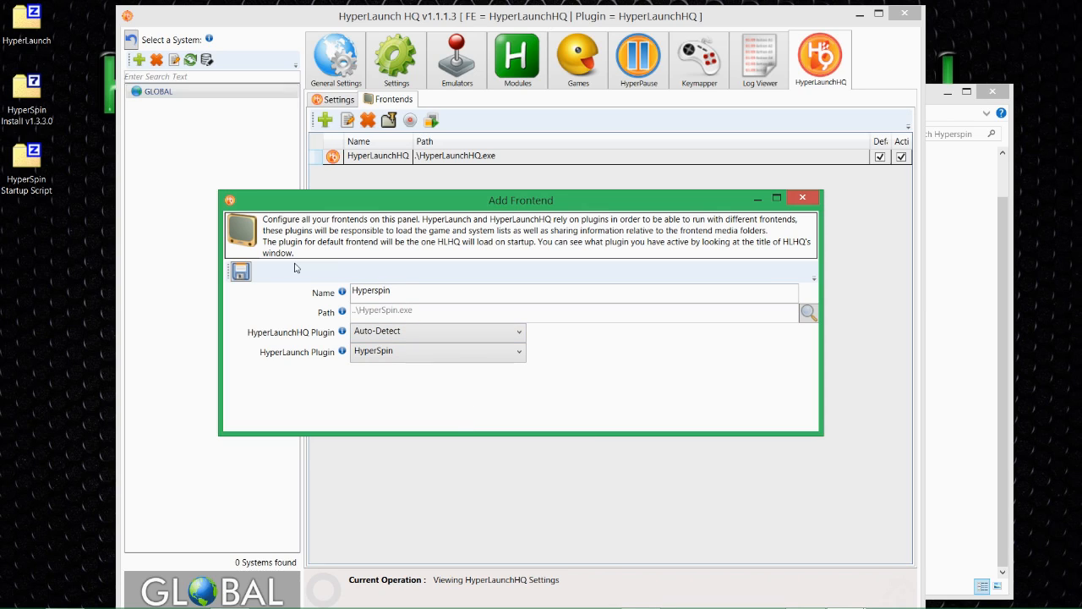
left_click(241, 271)
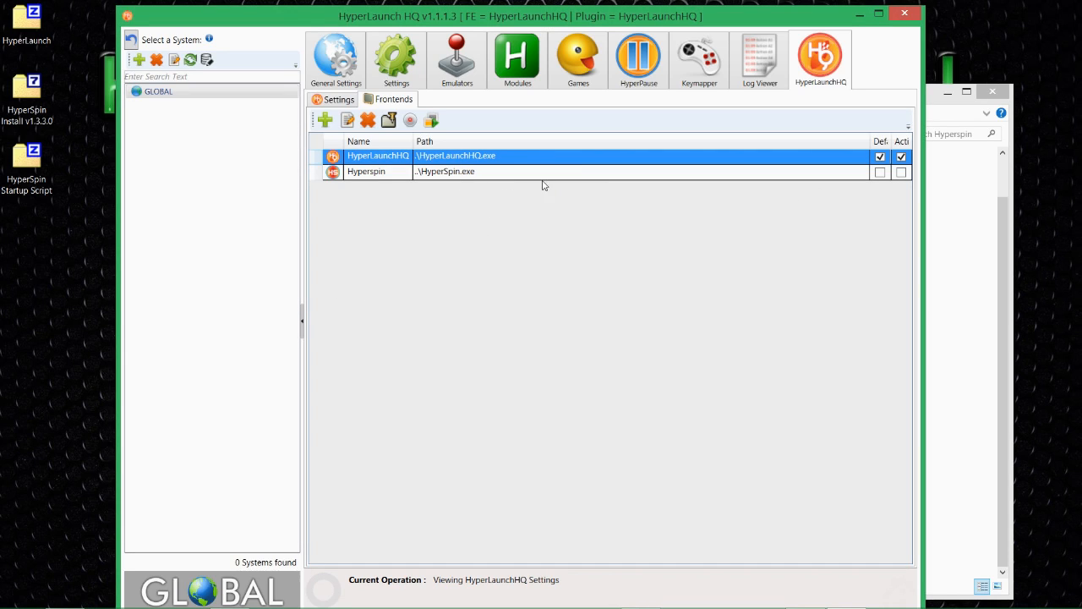
Select the Hyperspin frontend, maximize the HyperLaunchHQ window, and widen the Default and Active columns
left_click(498, 174)
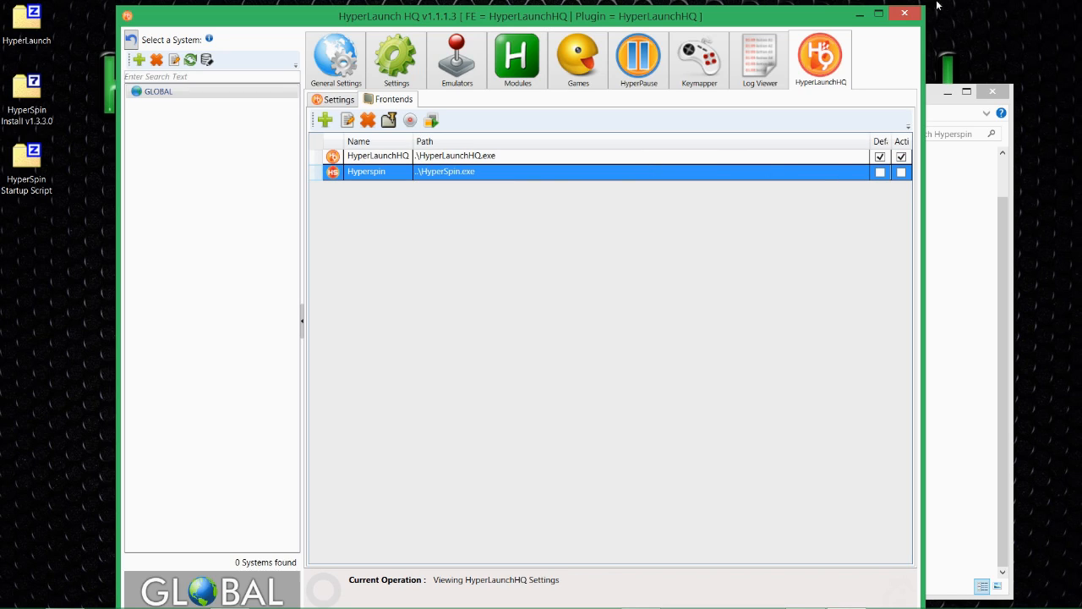
left_click_drag(750, 21, 683, 17)
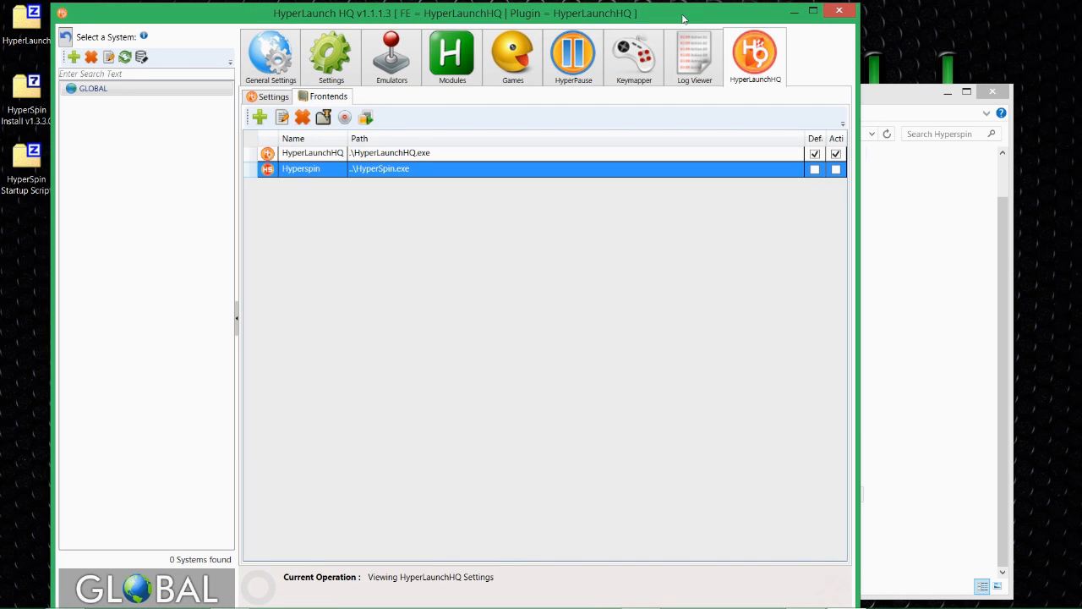
left_click_drag(857, 329, 1015, 308)
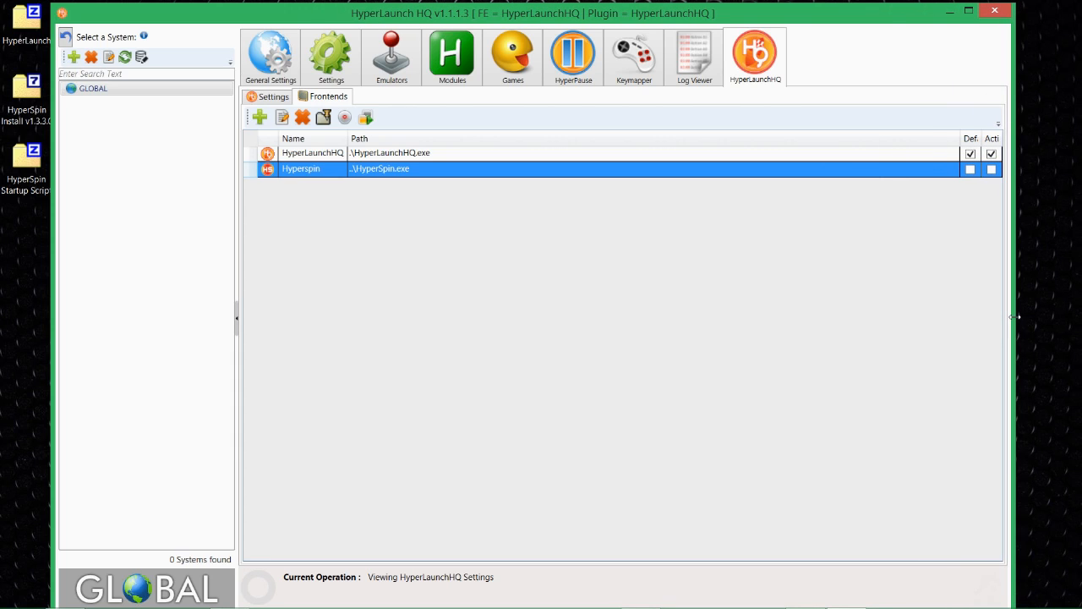
left_click(968, 11)
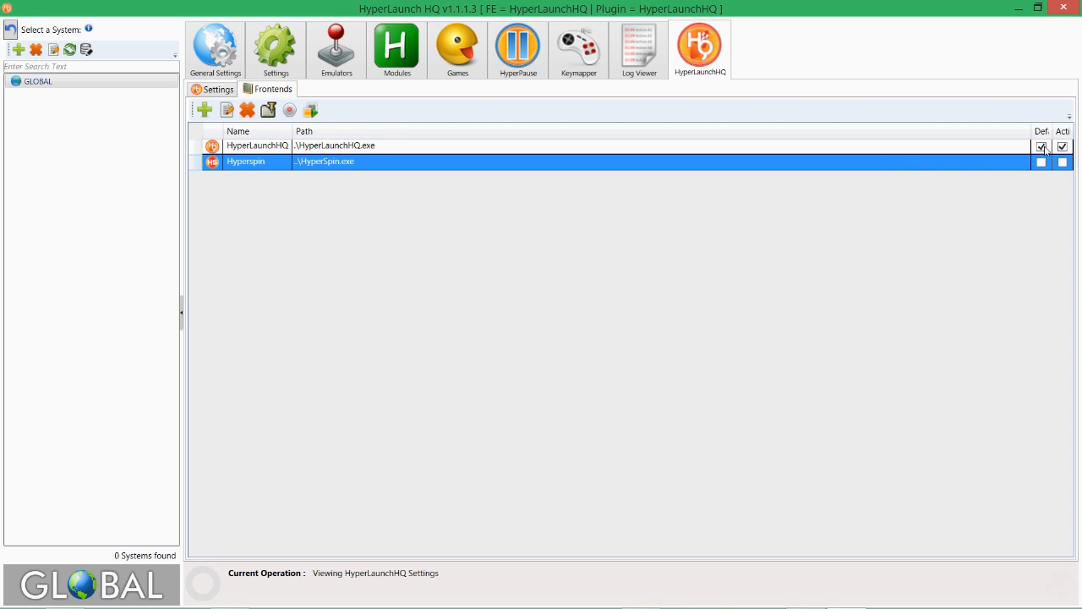
left_click_drag(1030, 132, 939, 134)
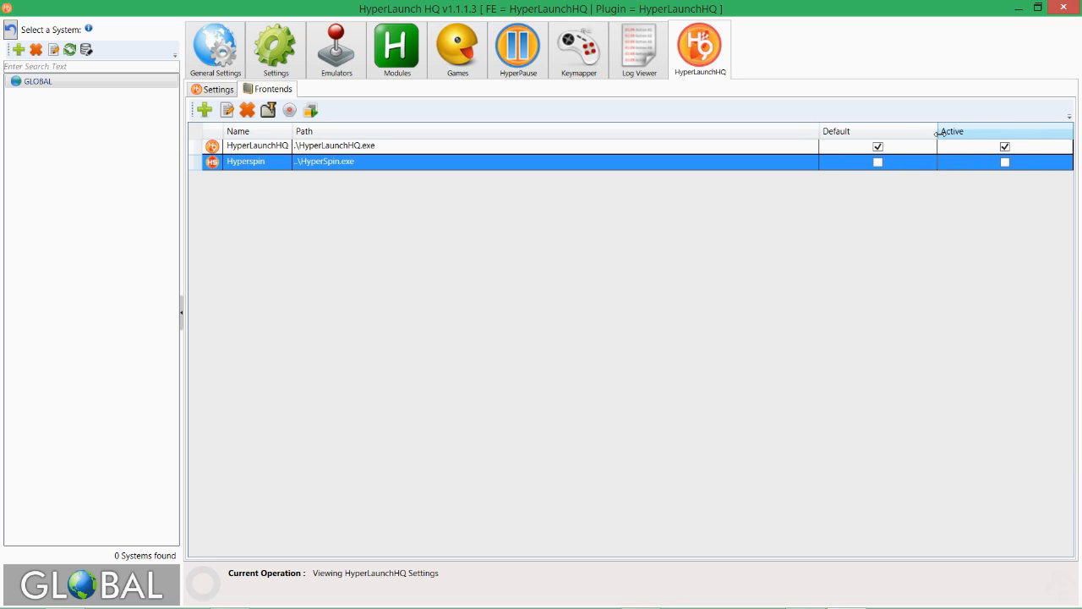
Set the Hyperspin frontend as both the default and the active frontend
left_click(339, 147)
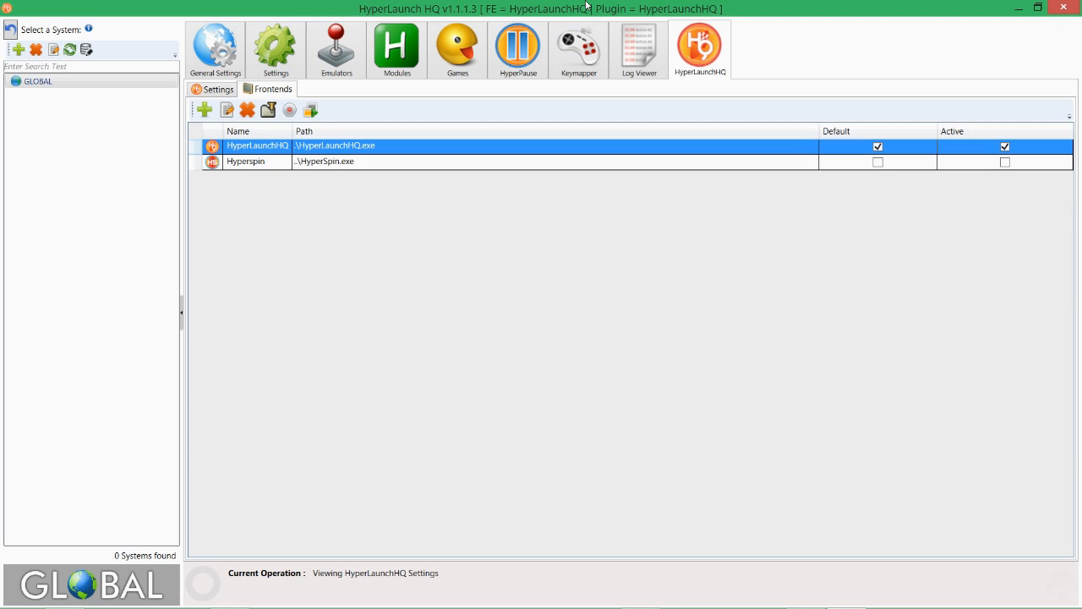
left_click(320, 168)
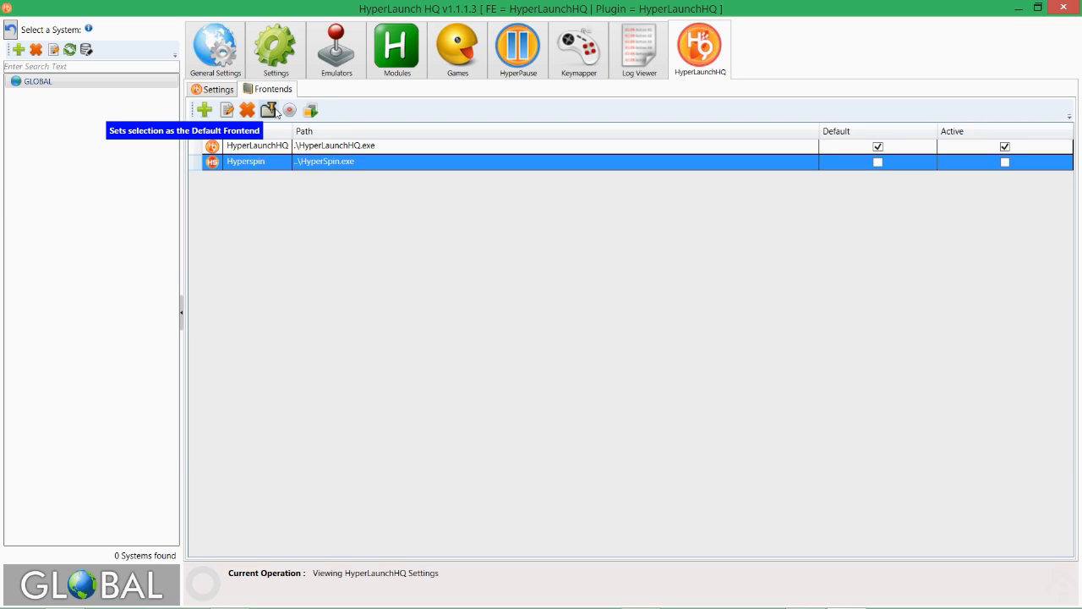
left_click(271, 110)
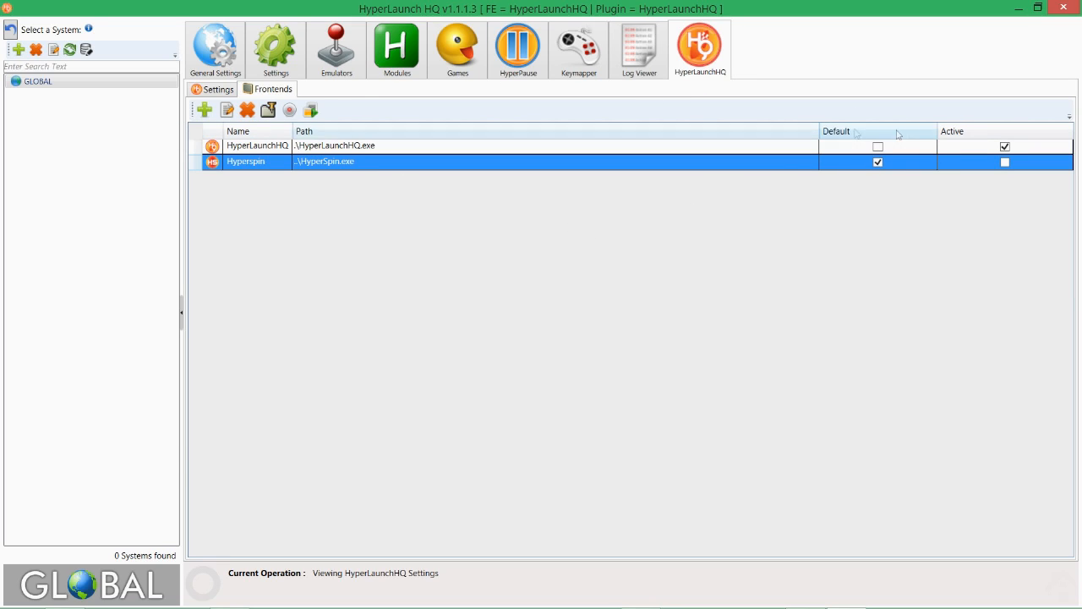
left_click(291, 109)
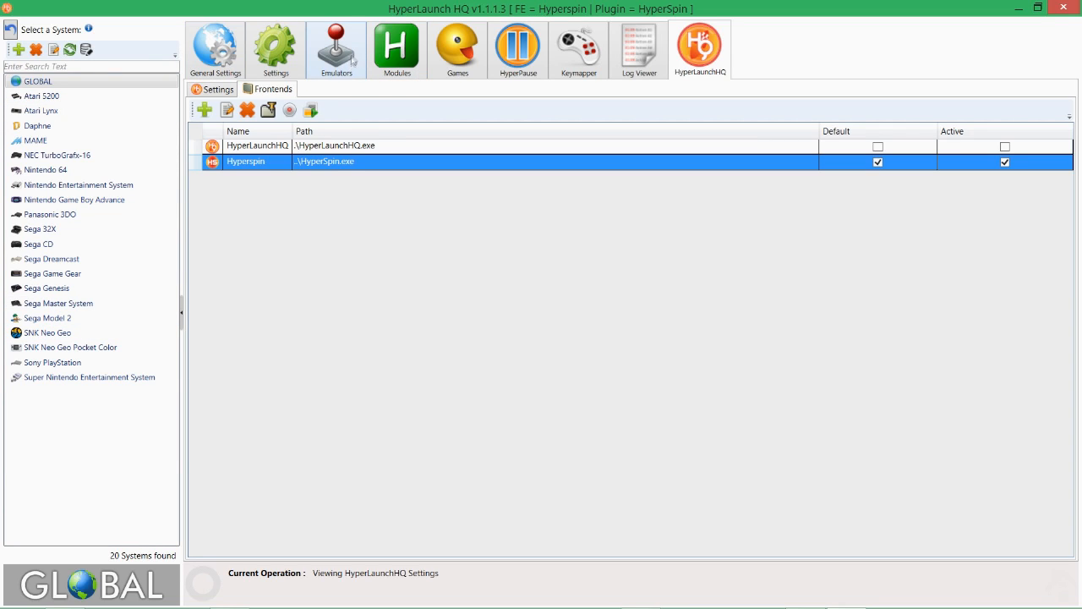
Look over the Global emulator list, and close HyperLaunchHQ
left_click(355, 56)
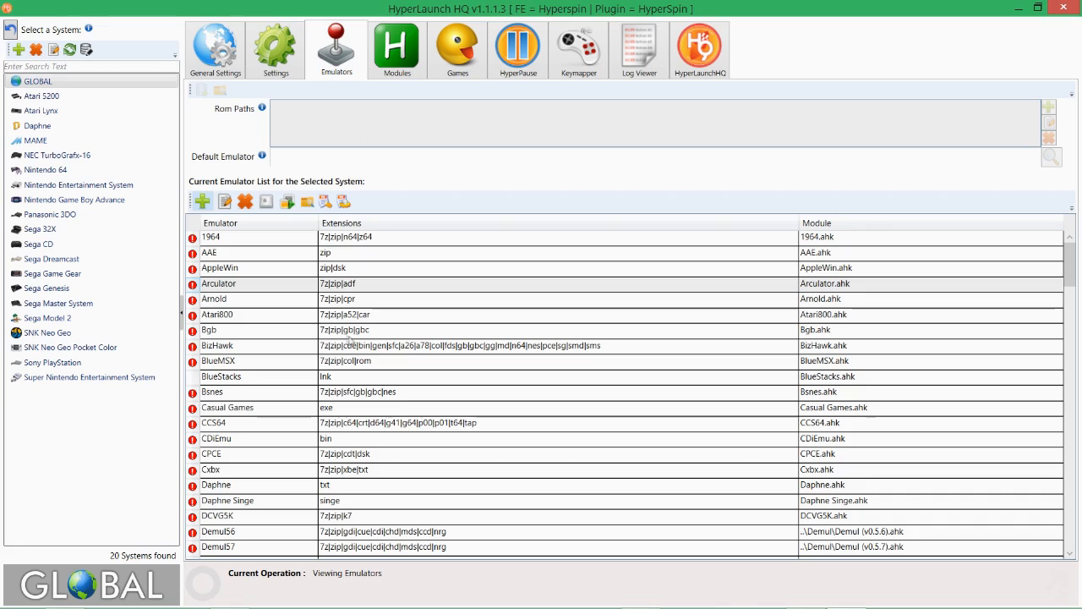
double_click(167, 9)
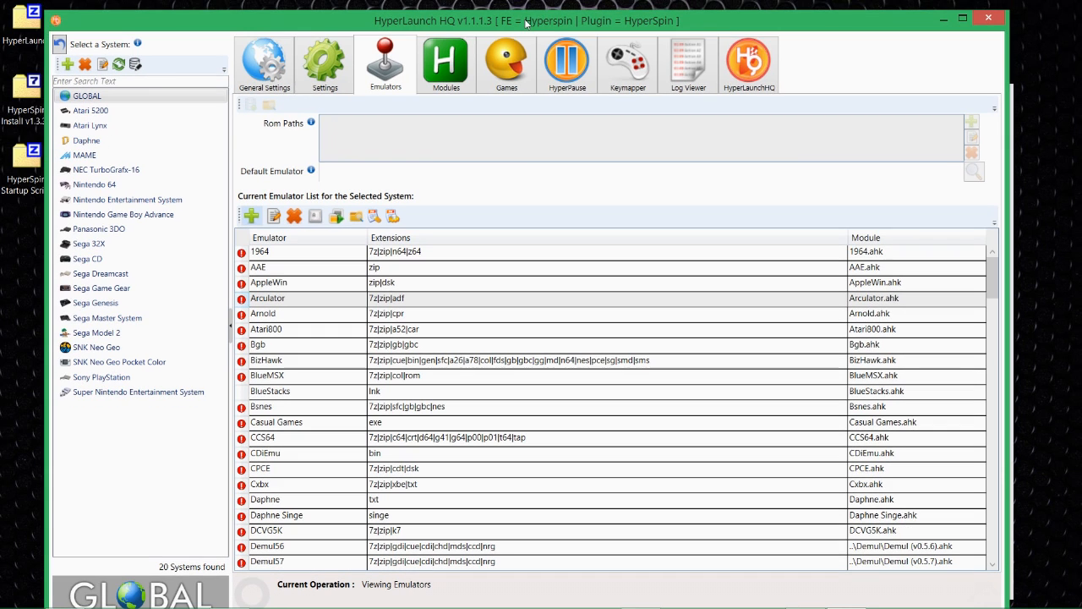
left_click_drag(536, 16, 526, 24)
left_click(989, 19)
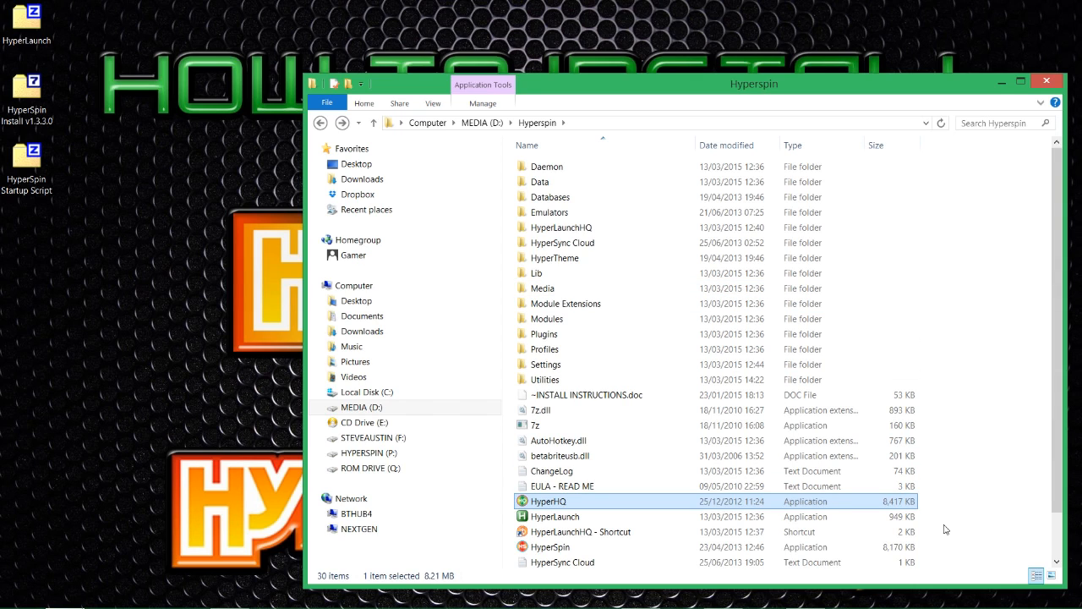
Switch to Firefox and open the HyperSpin Startup Script forum thread
left_click(970, 517)
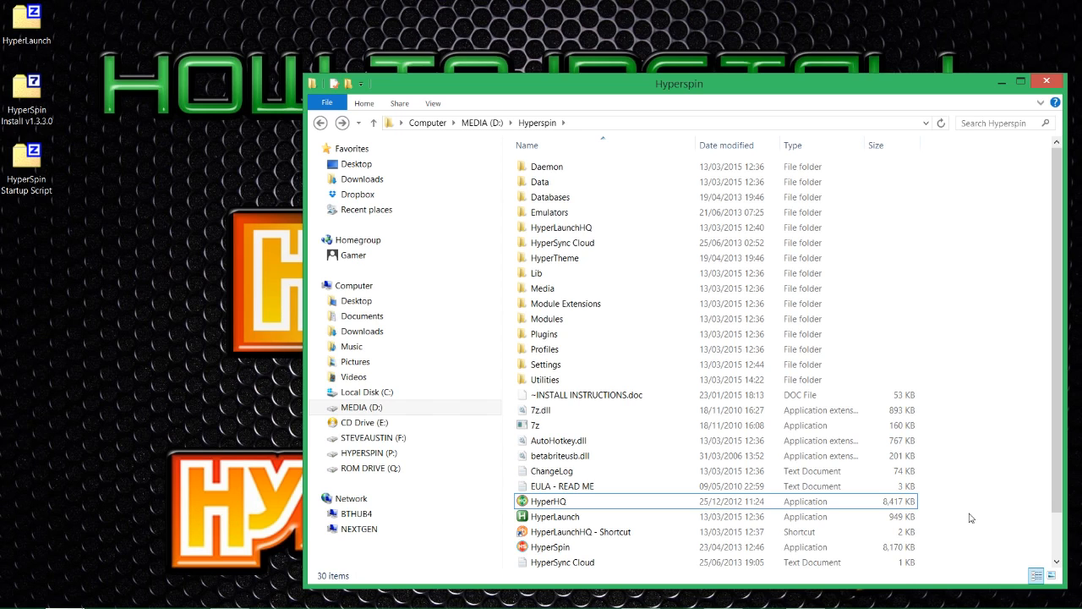
left_click(557, 504)
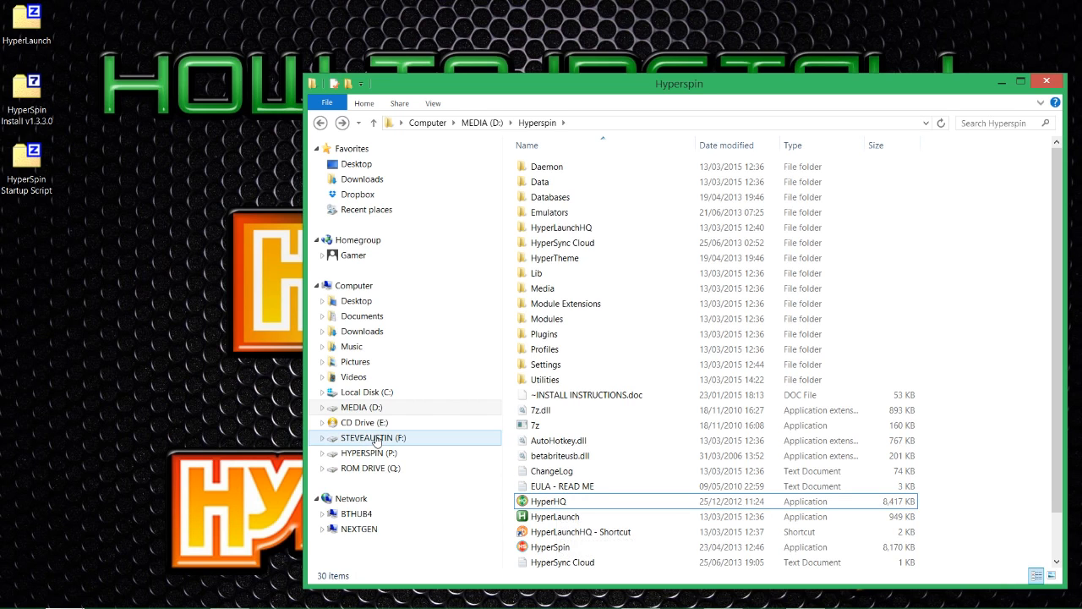
mouse_move(244, 607)
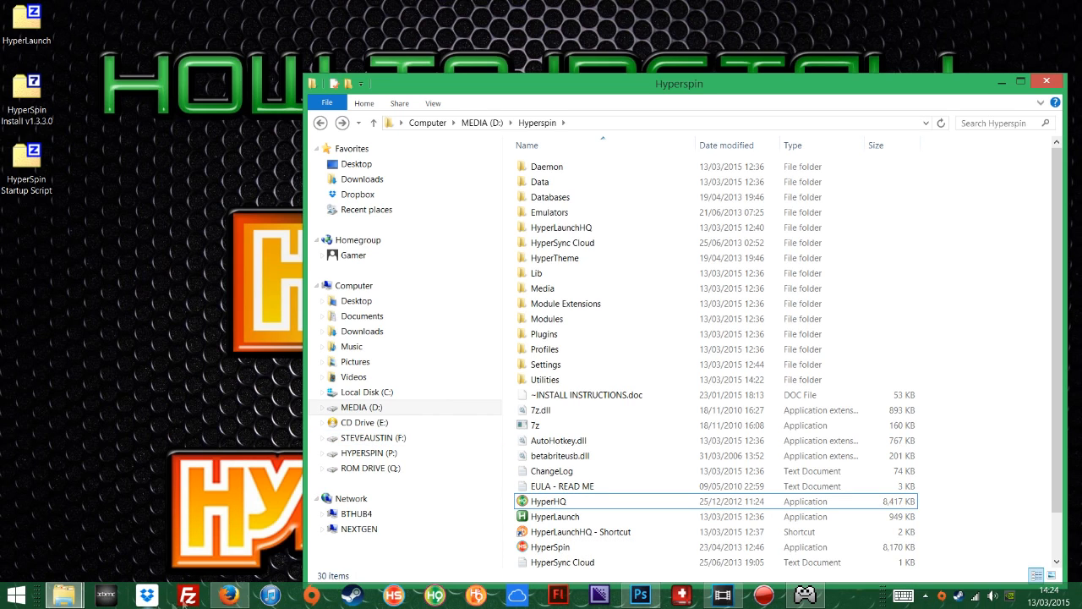
left_click(228, 595)
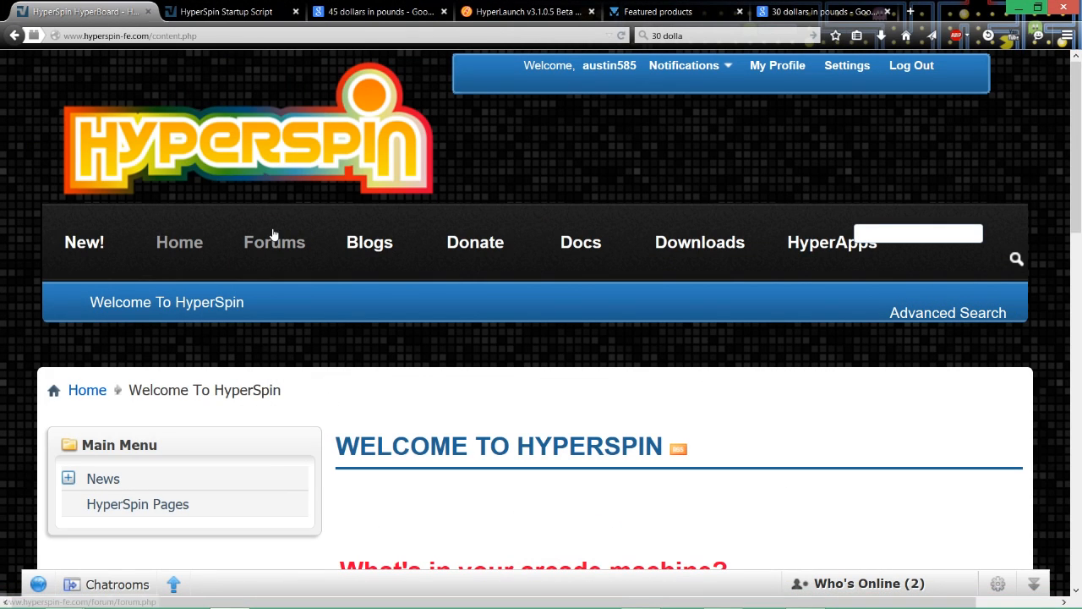
left_click(225, 11)
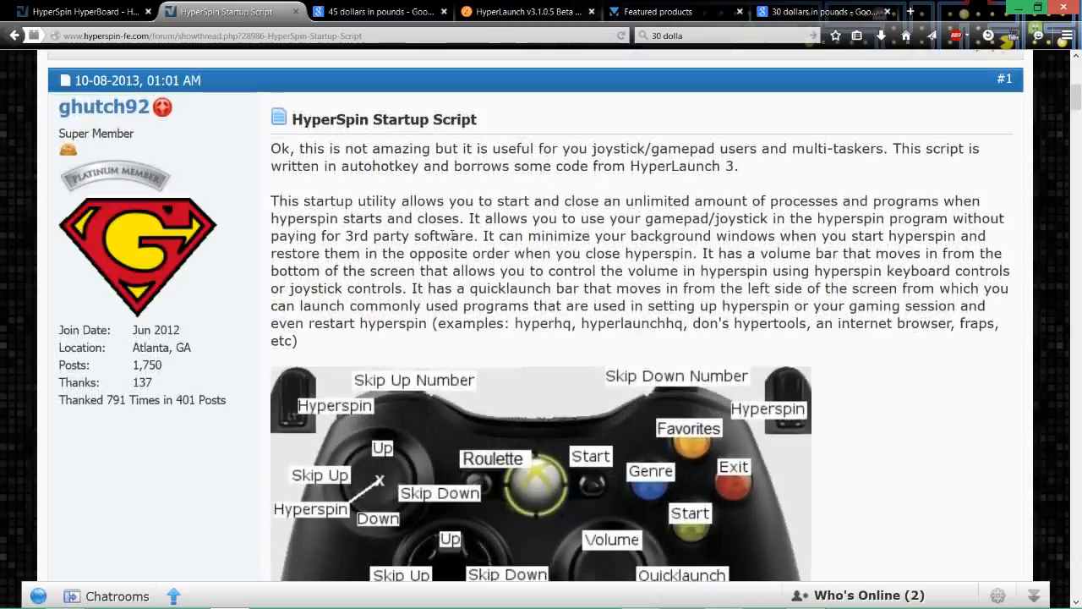
Examine the HyperSpin Startup Script post, including its description, controller button layout, download link and usage instructions
scroll(453, 236, "down", 15)
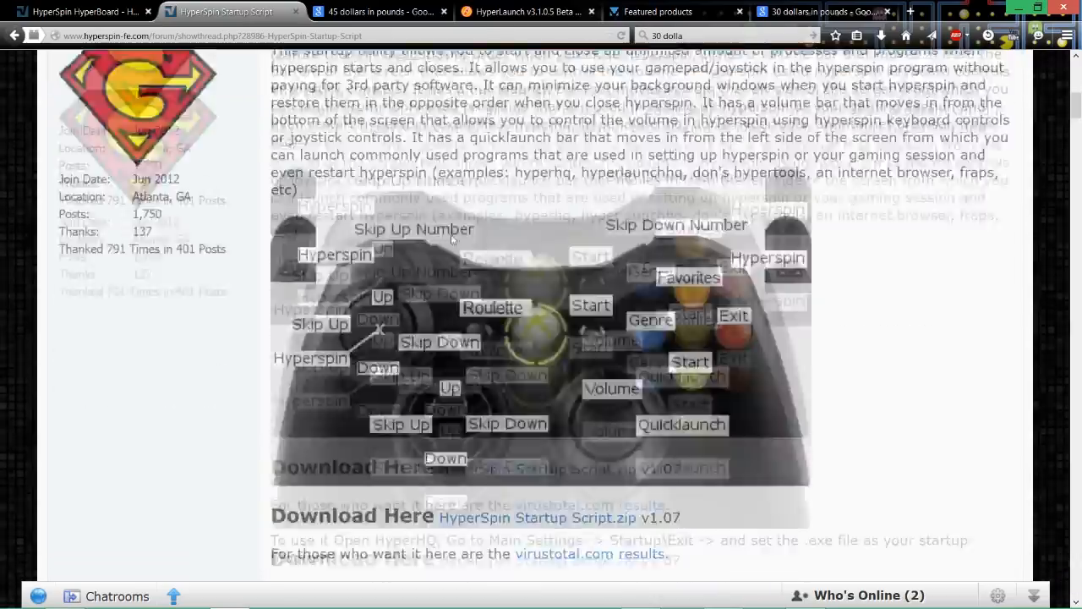
scroll(454, 235, "up", 7)
scroll(454, 235, "up", 7)
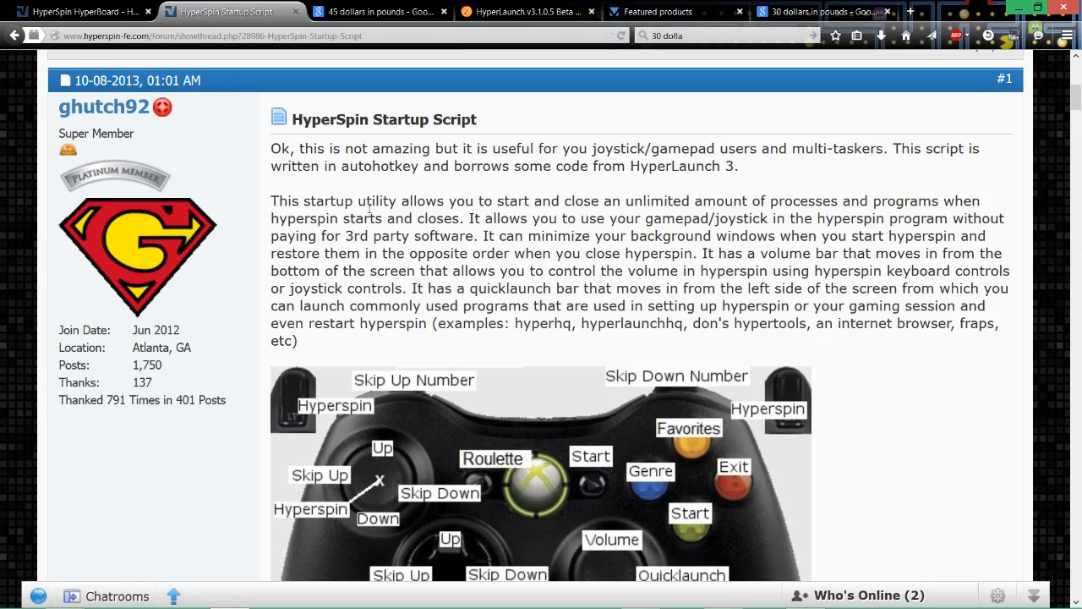
scroll(410, 490, "down", 4)
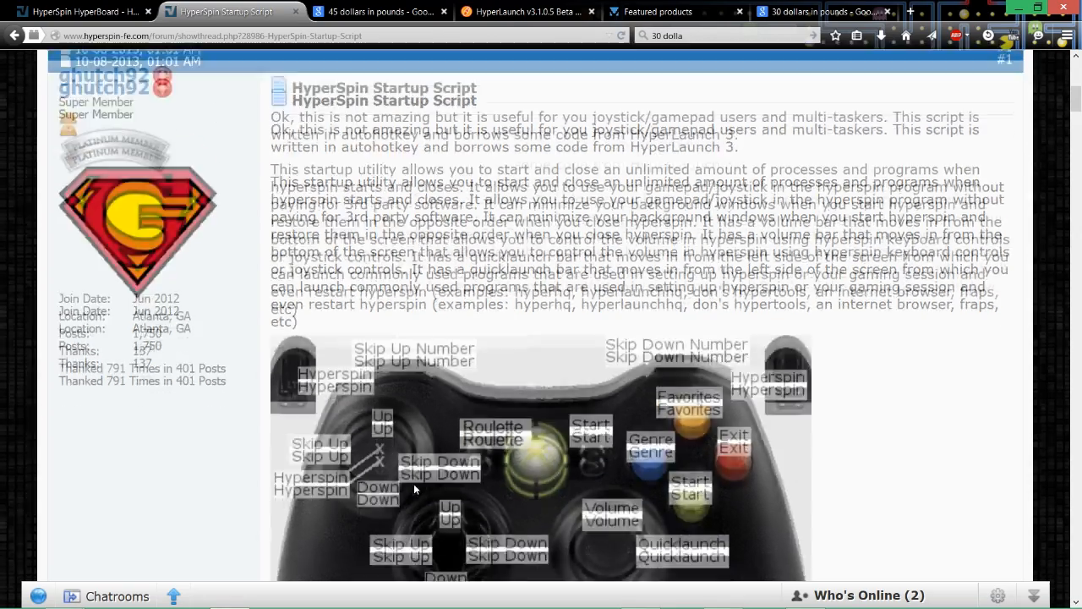
scroll(431, 422, "up", 2)
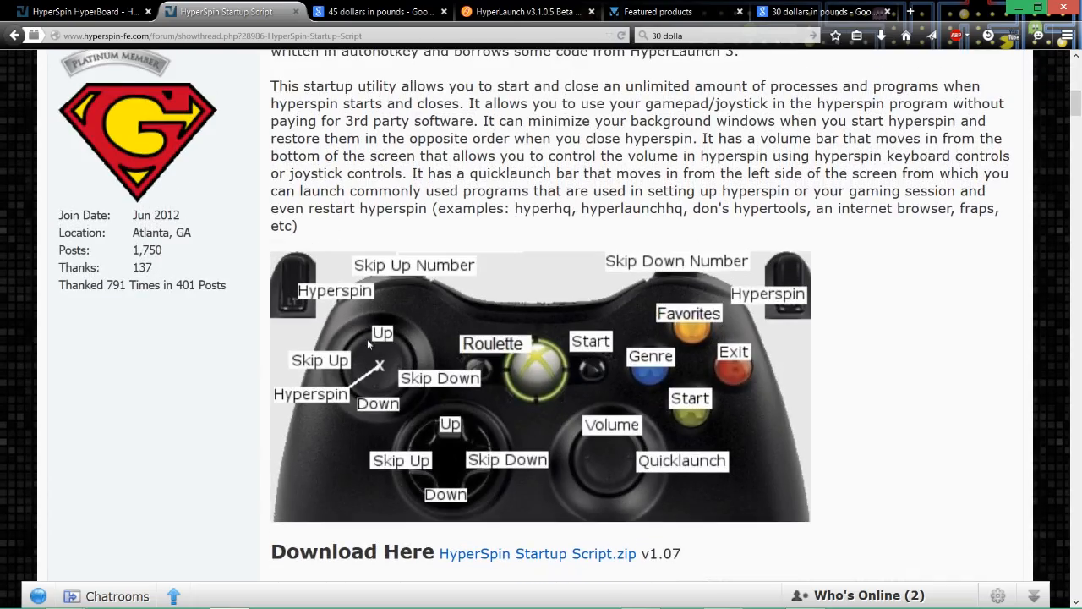
scroll(367, 336, "up", 3)
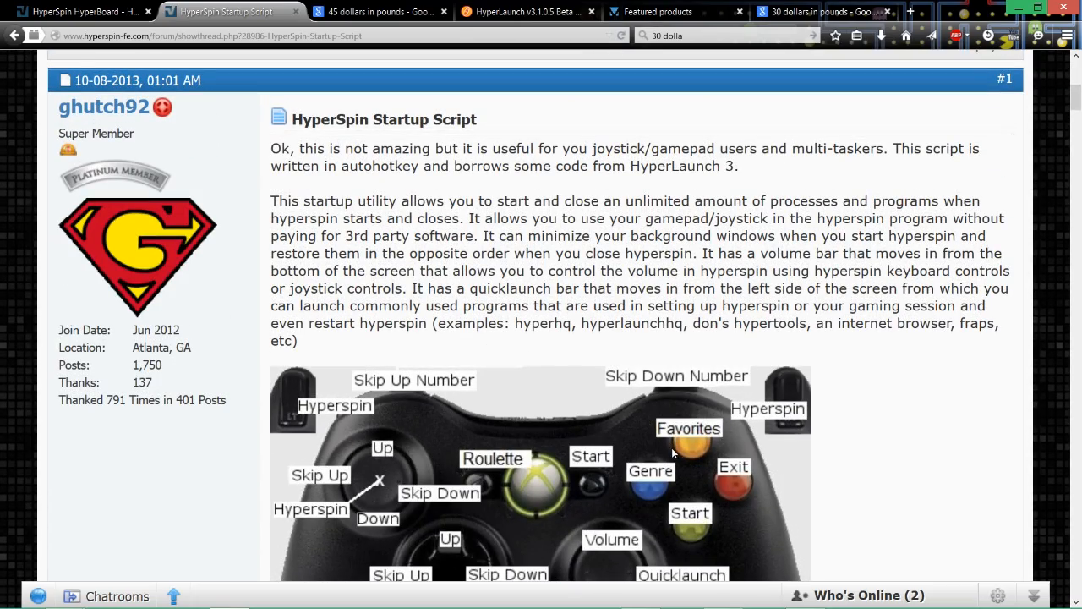
scroll(674, 454, "down", 3)
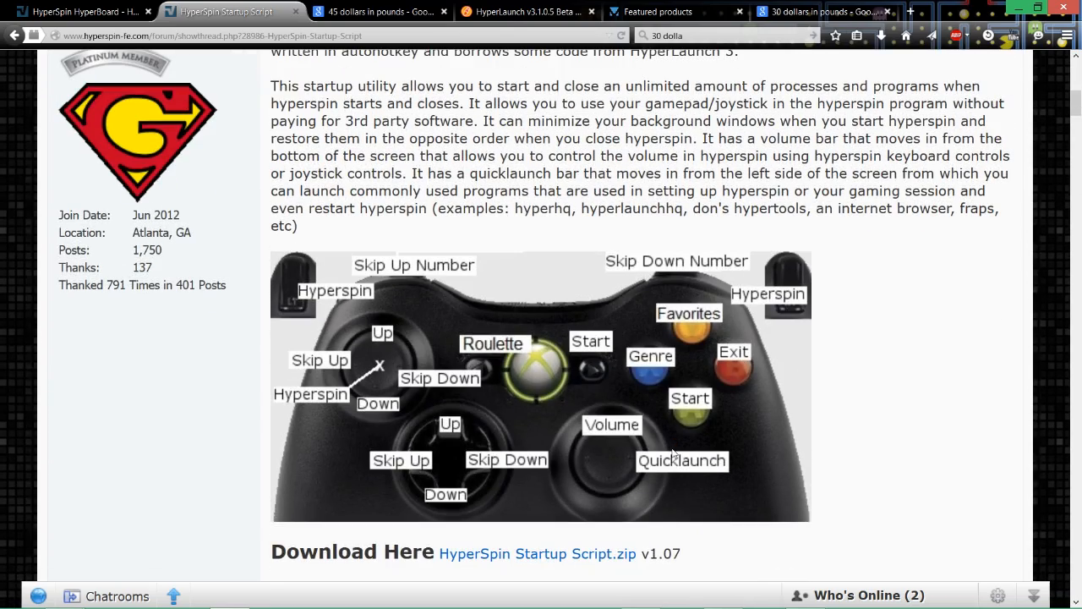
scroll(669, 454, "down", 3)
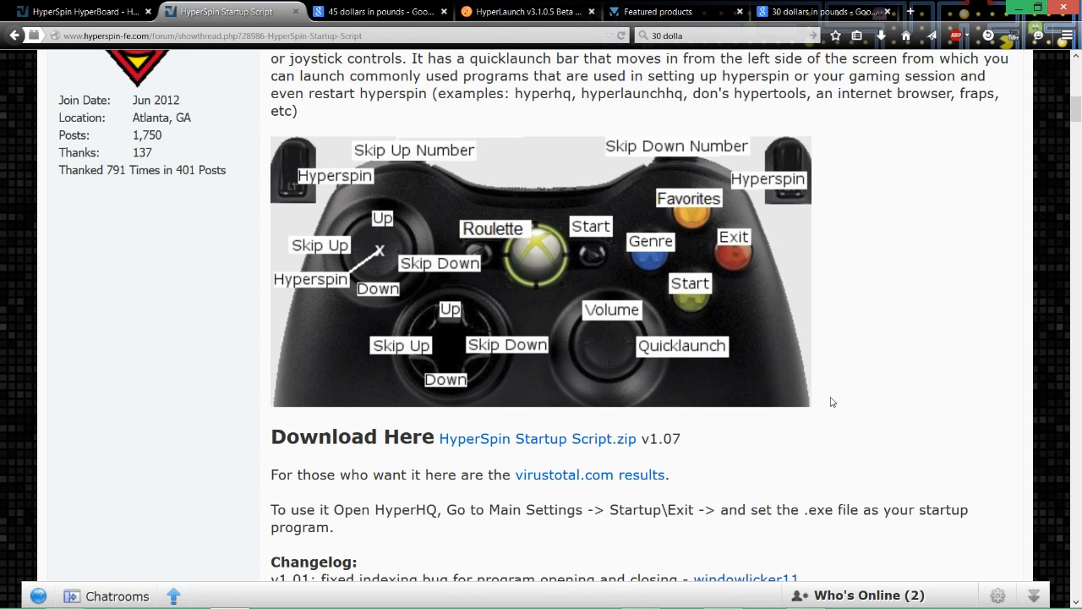
scroll(853, 409, "up", 2)
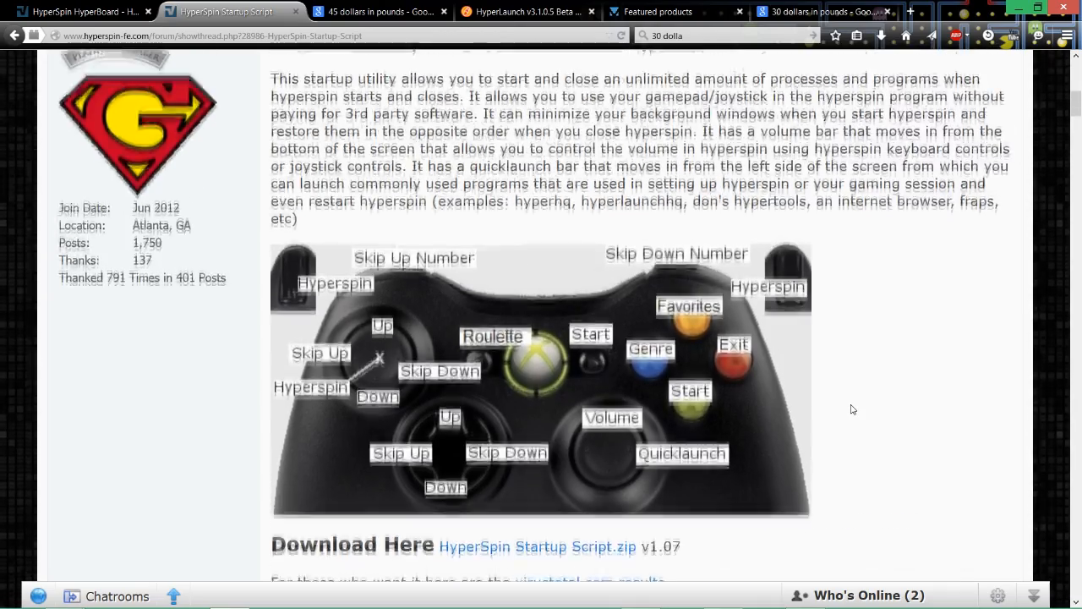
scroll(853, 409, "down", 2)
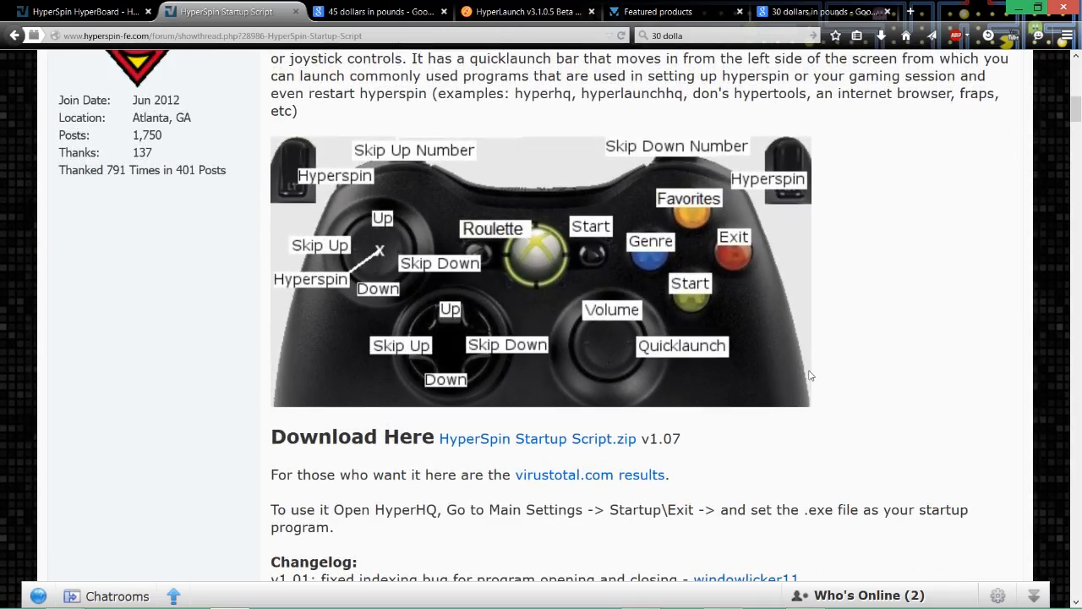
scroll(809, 375, "up", 4)
scroll(646, 352, "down", 2)
scroll(778, 456, "down", 3)
scroll(778, 458, "up", 4)
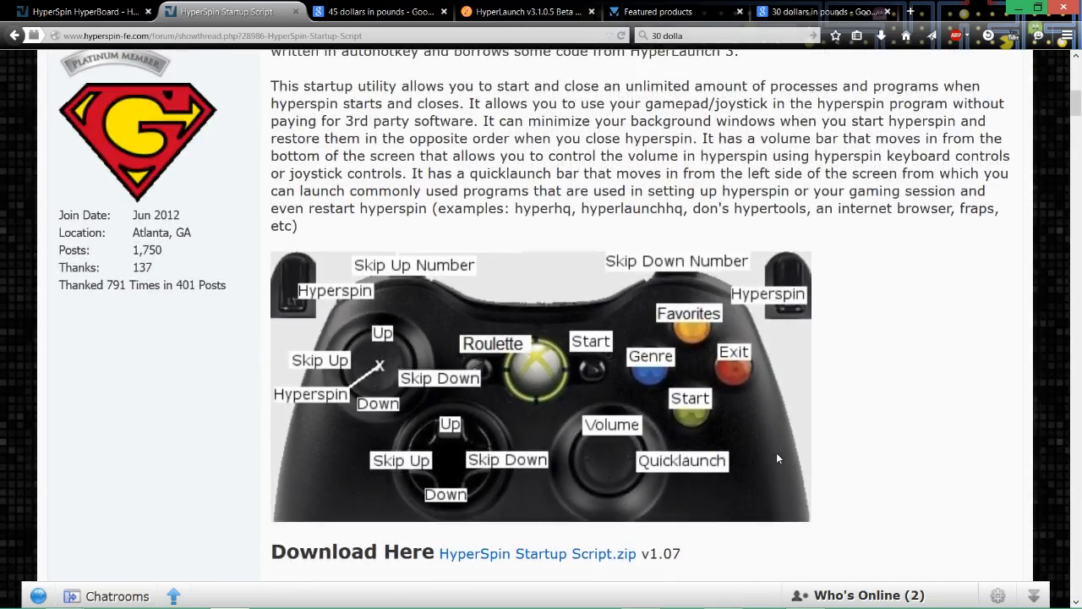
scroll(776, 458, "down", 2)
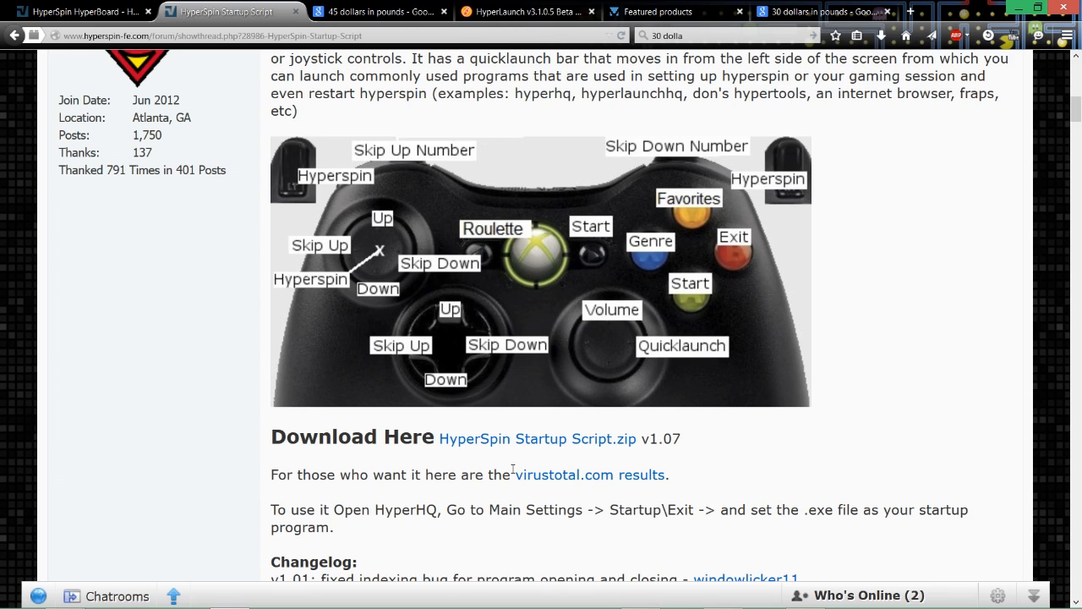
Start the download of HyperSpin Startup Script.zip, cancel it, and minimize the browser
left_click(541, 442)
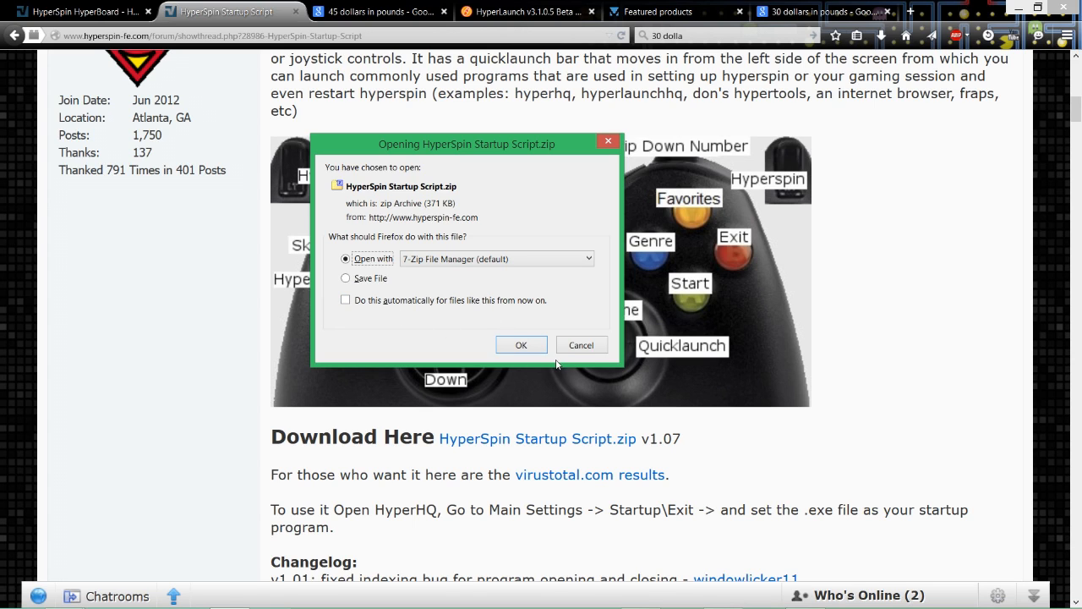
left_click(582, 345)
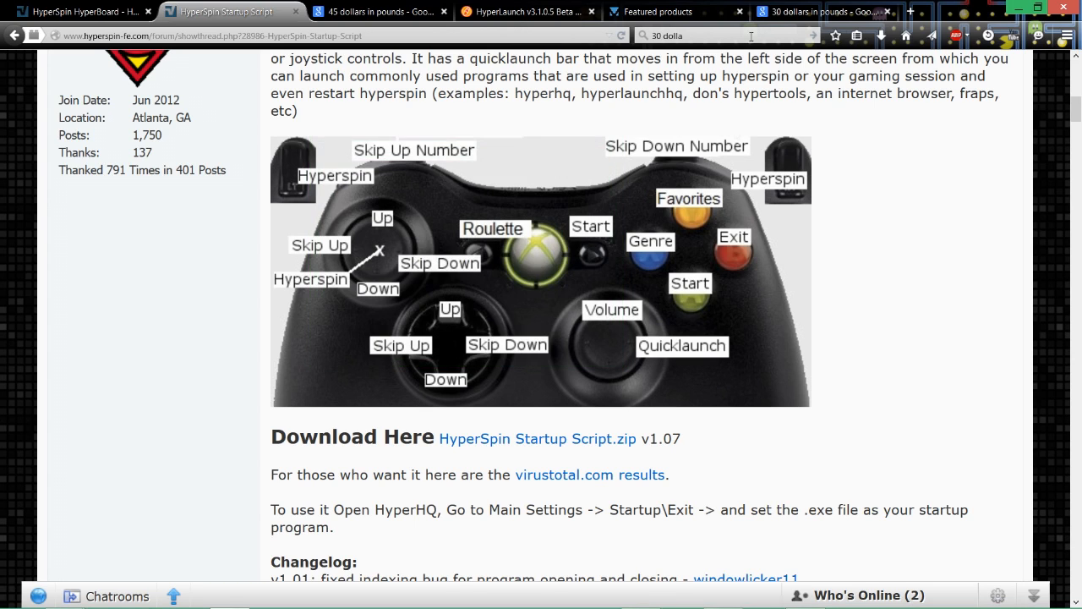
left_click(1014, 13)
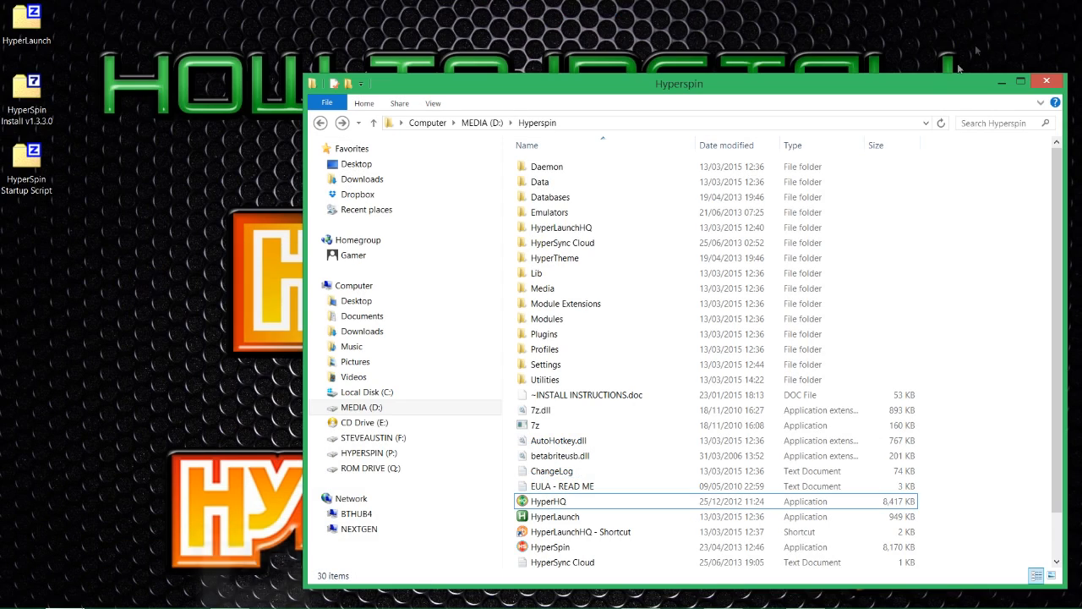
Extract the HyperSpin Startup Script archive directly onto the desktop with 7-Zip
left_click(27, 169)
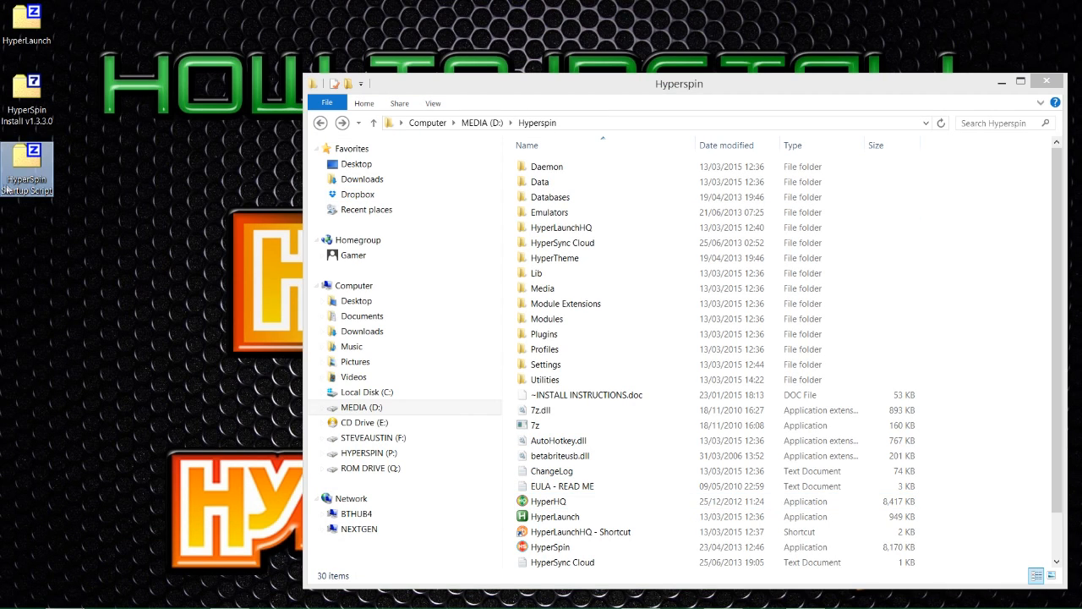
right_click(37, 172)
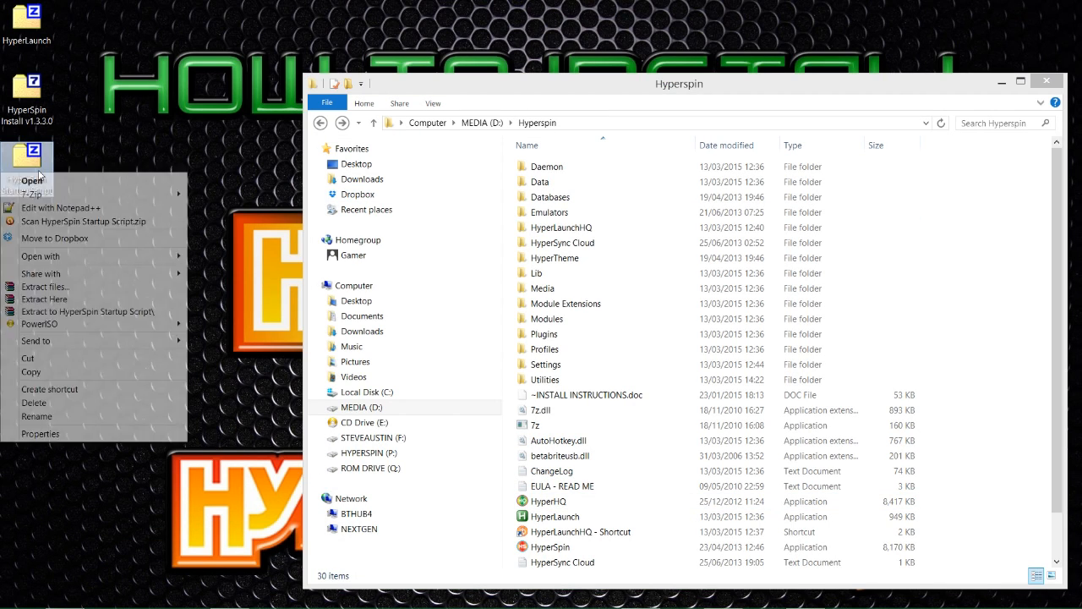
mouse_move(125, 199)
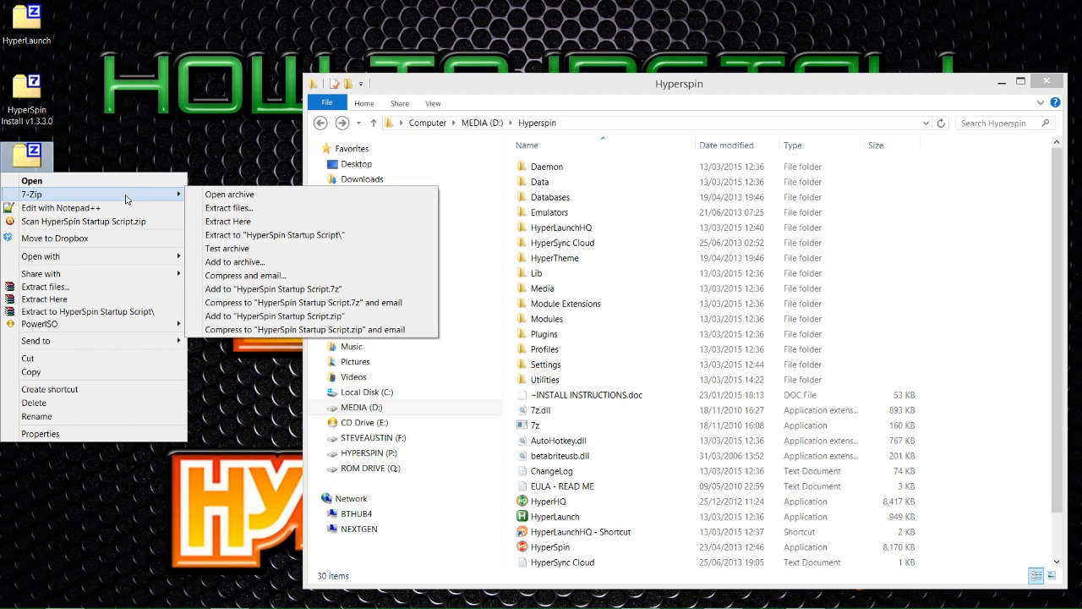
left_click(243, 223)
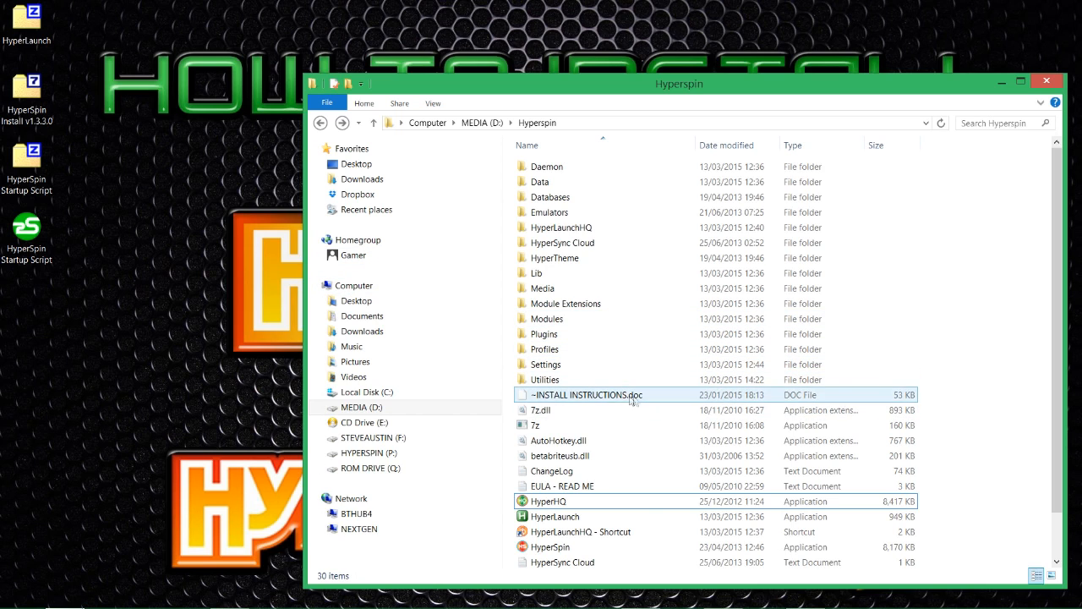
Create a folder named Startup Script inside D:\Hyperspin\Utilities
double_click(592, 383)
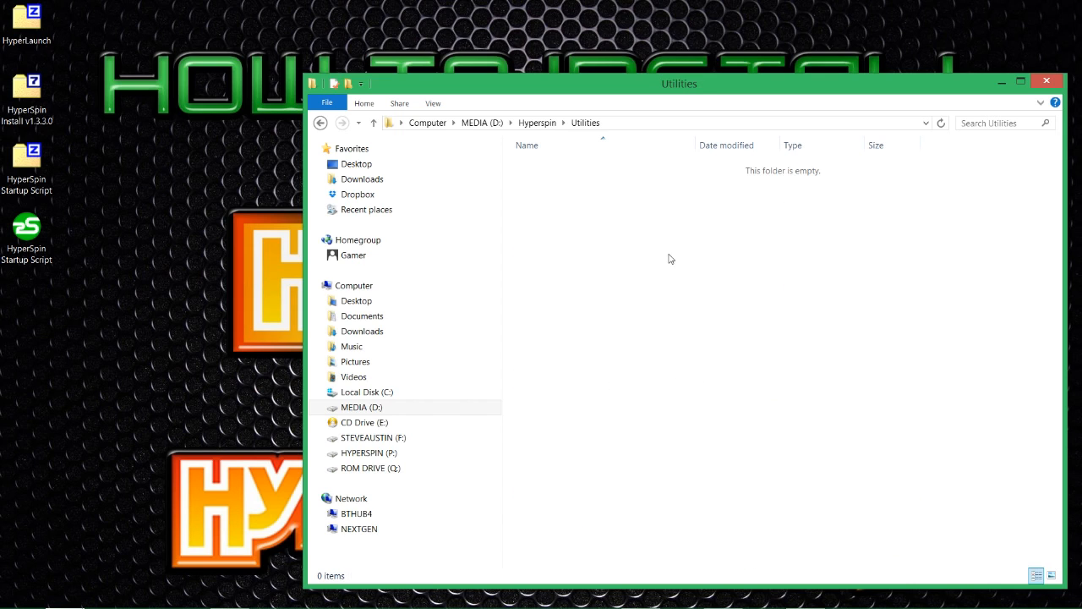
key("BackSpace")
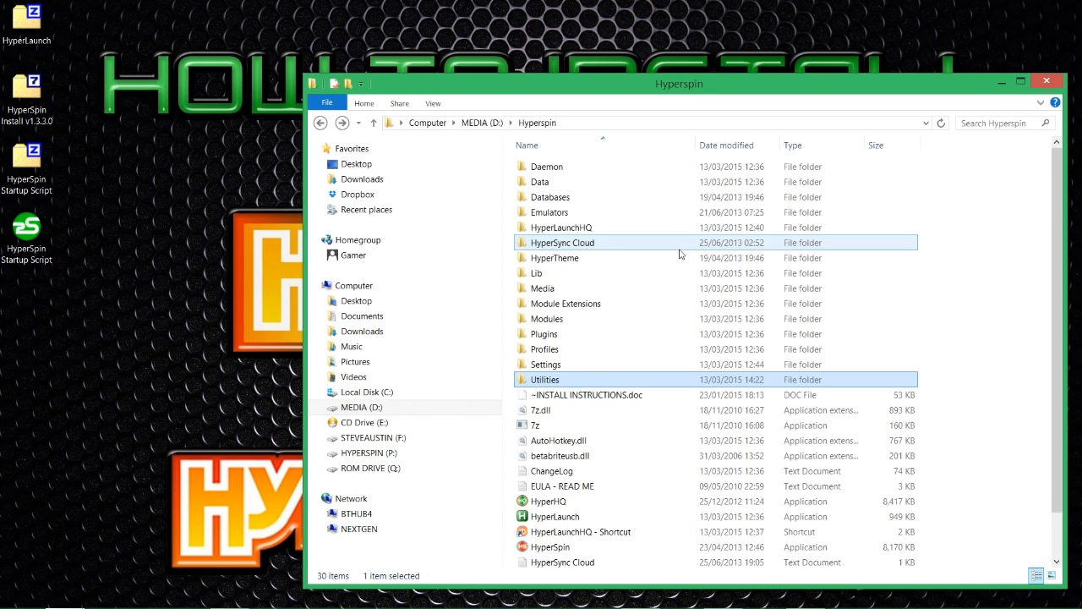
double_click(604, 381)
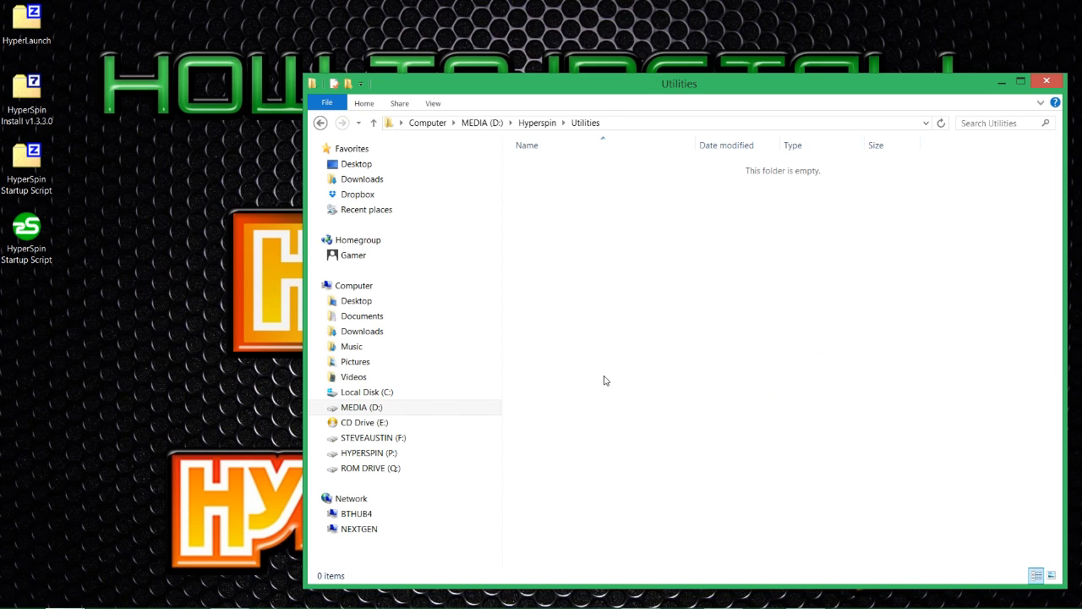
right_click(571, 226)
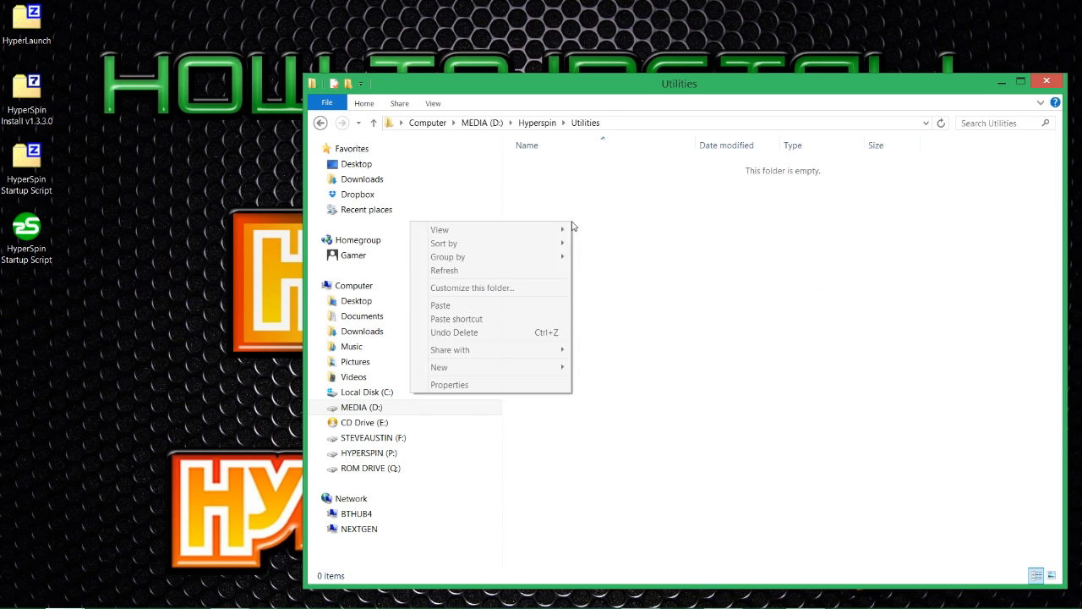
mouse_move(545, 372)
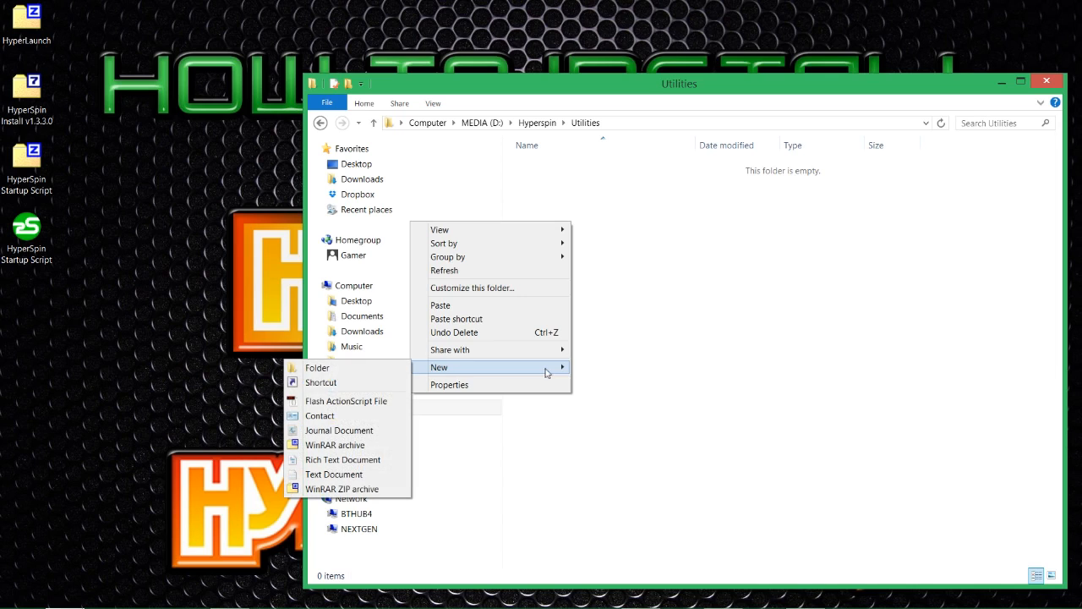
left_click(349, 369)
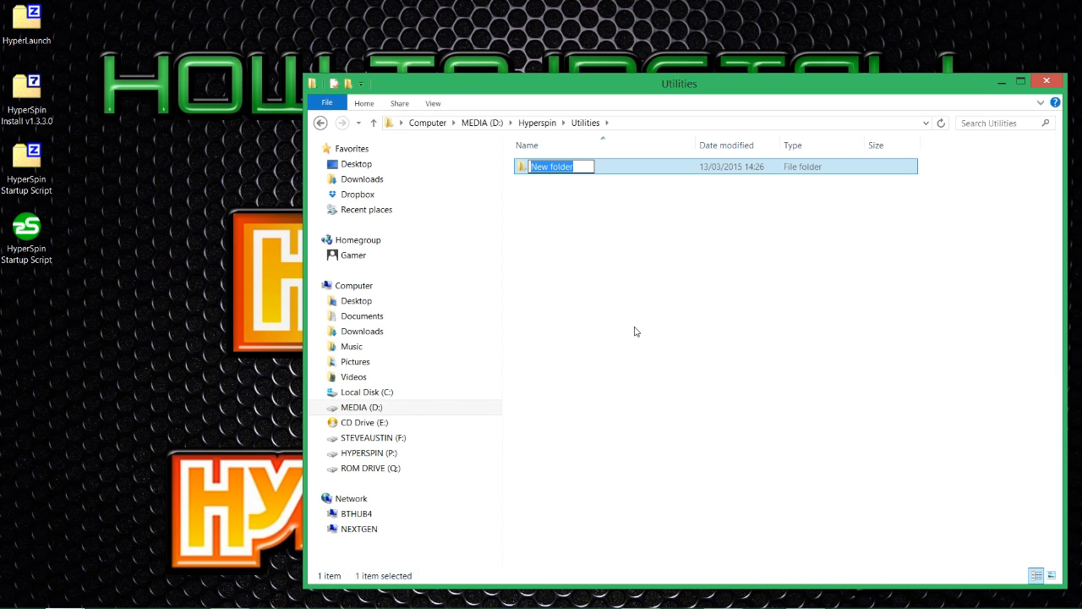
type("St")
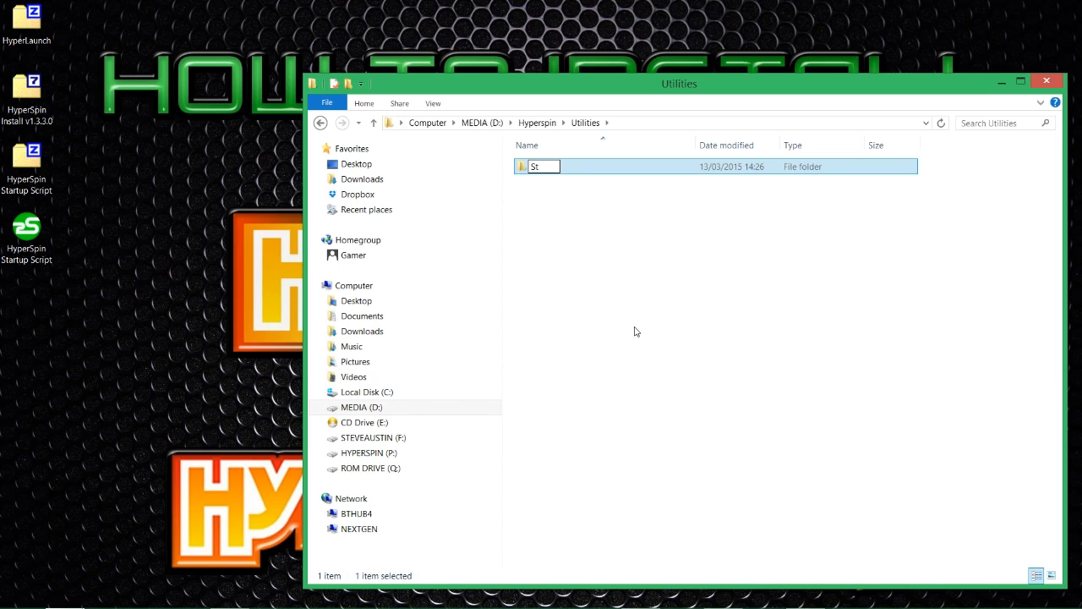
type("artup Script")
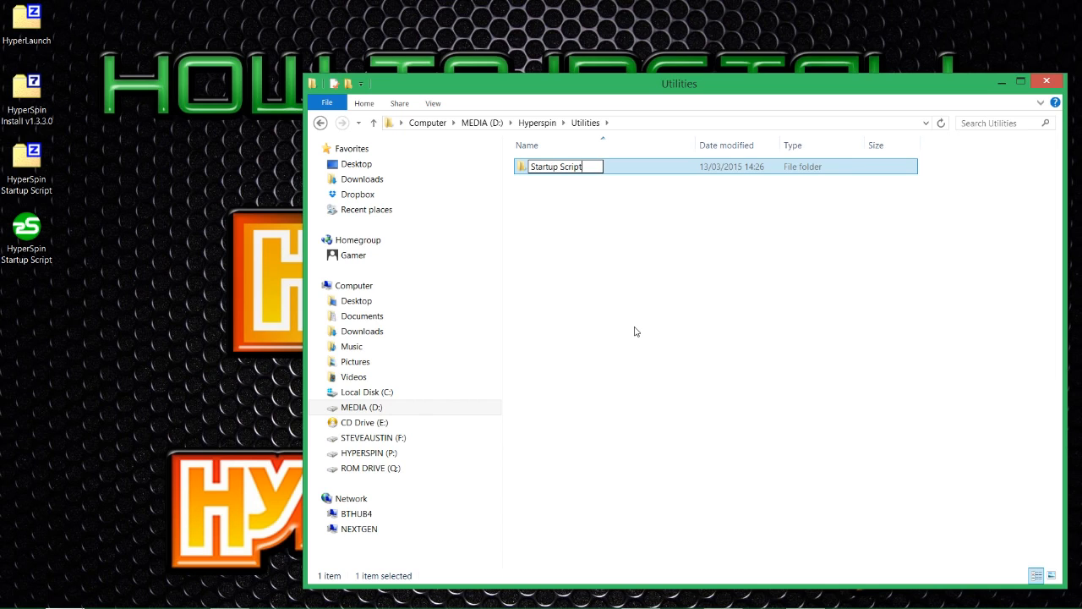
key("Return")
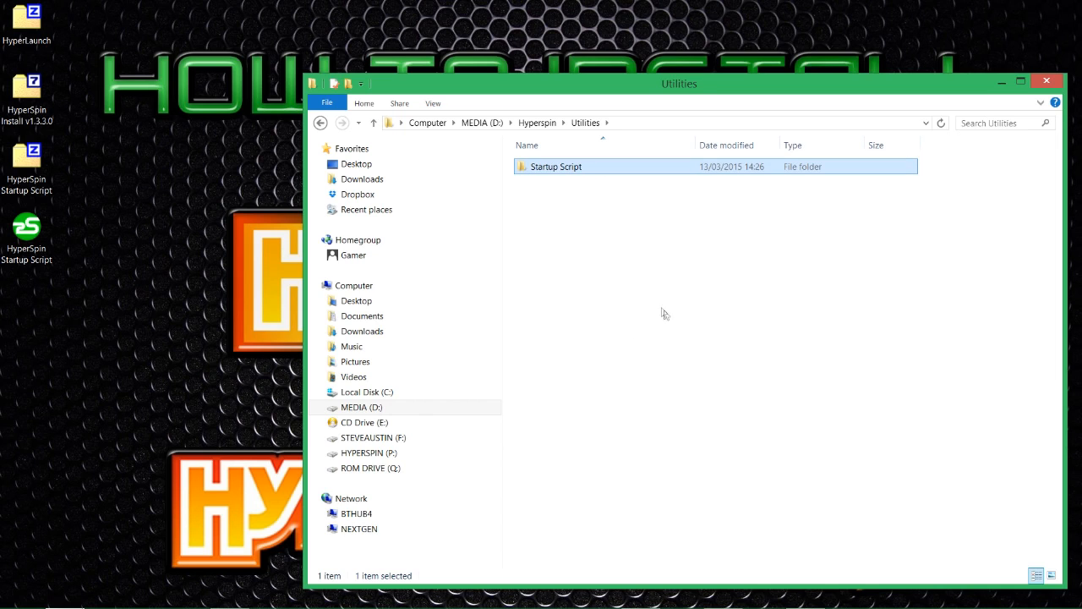
Copy the HyperSpin Startup Script application from the desktop into the Startup Script folder and delete the desktop copy
key("BackSpace")
double_click(614, 380)
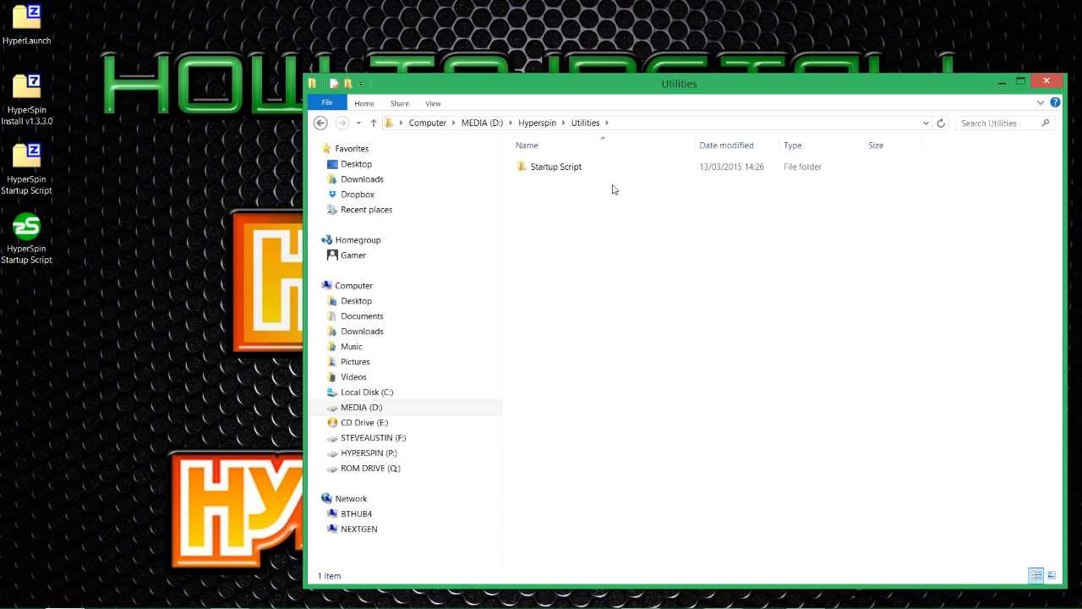
double_click(589, 168)
left_click_drag(25, 249, 592, 264)
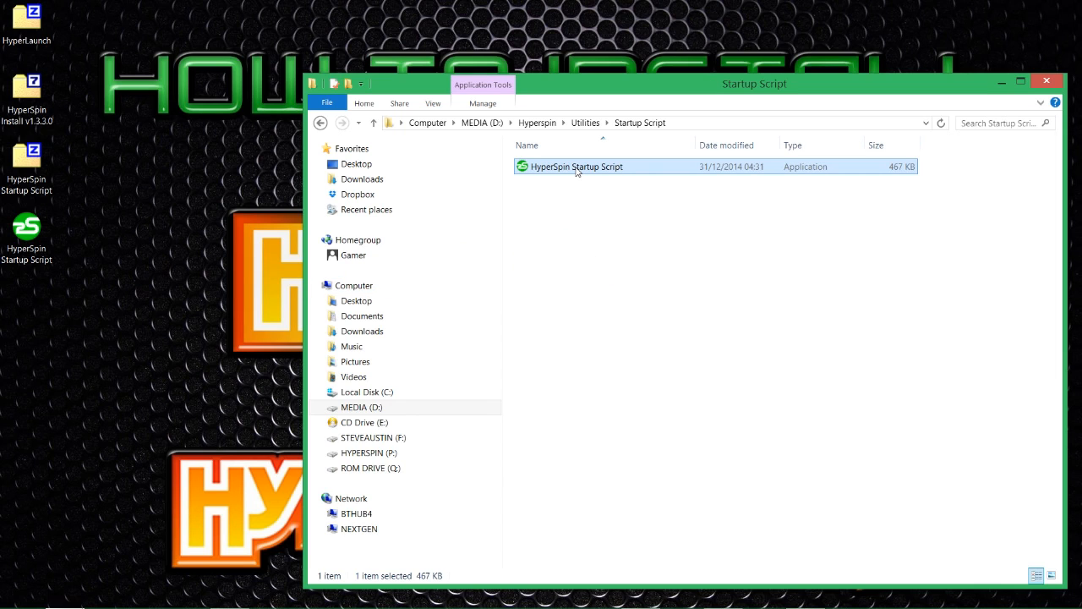
left_click(583, 280)
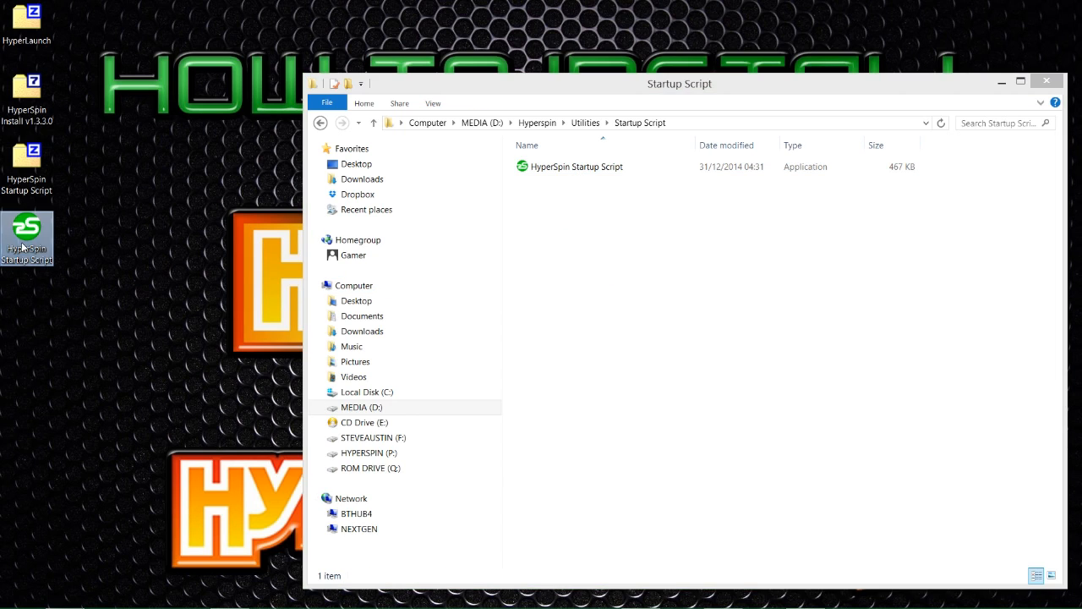
right_click(3, 247)
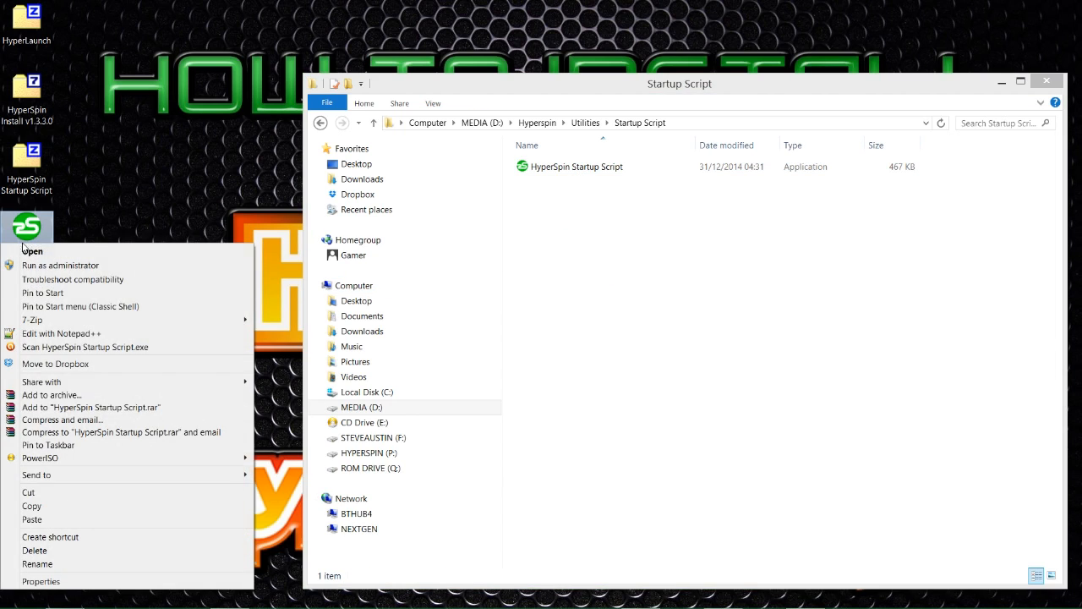
left_click(96, 550)
Display the Startup Script folder's contents as large icons
right_click(589, 219)
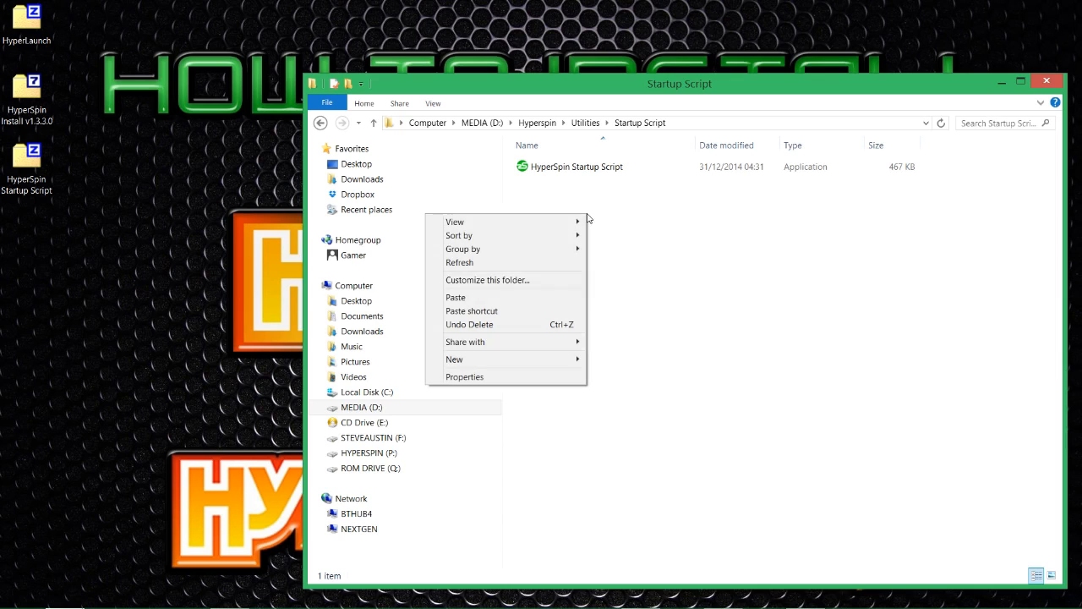
mouse_move(567, 223)
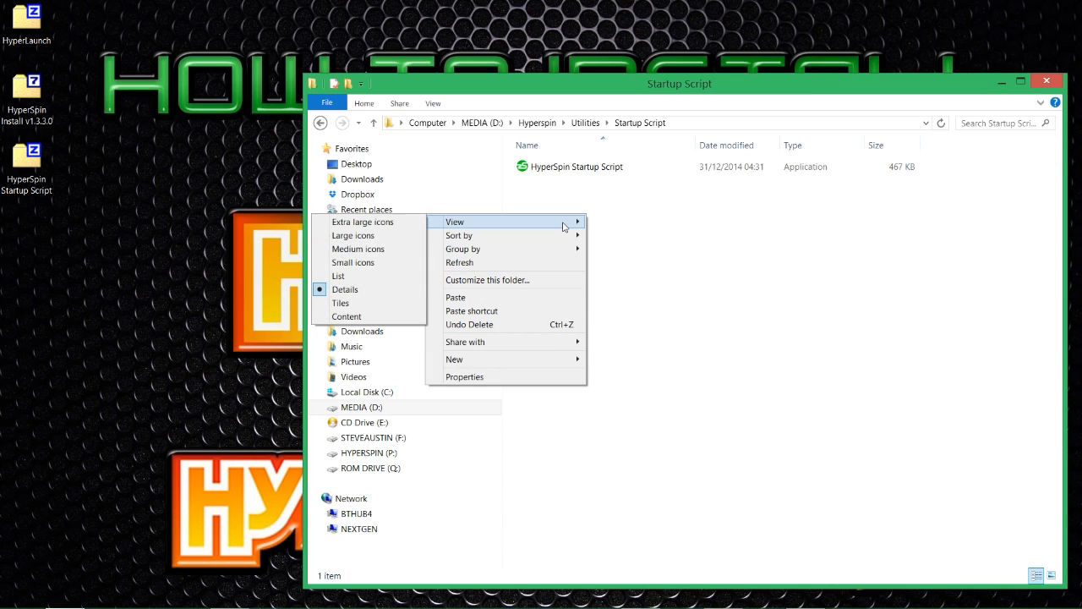
left_click(369, 243)
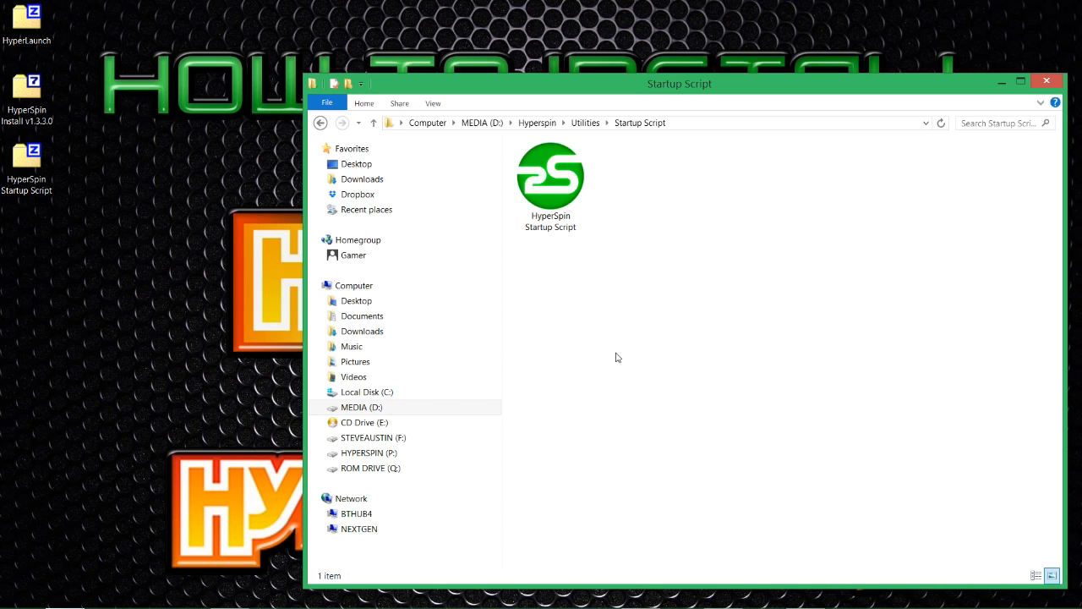
Check the file properties of the HyperSpin Startup Script application
left_click(564, 186)
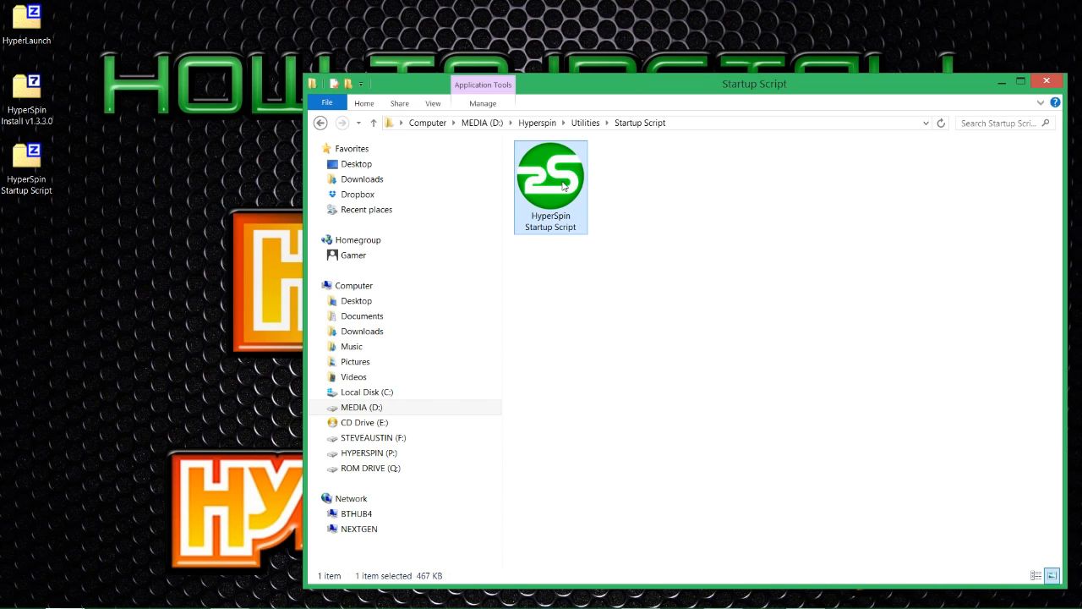
right_click(562, 231)
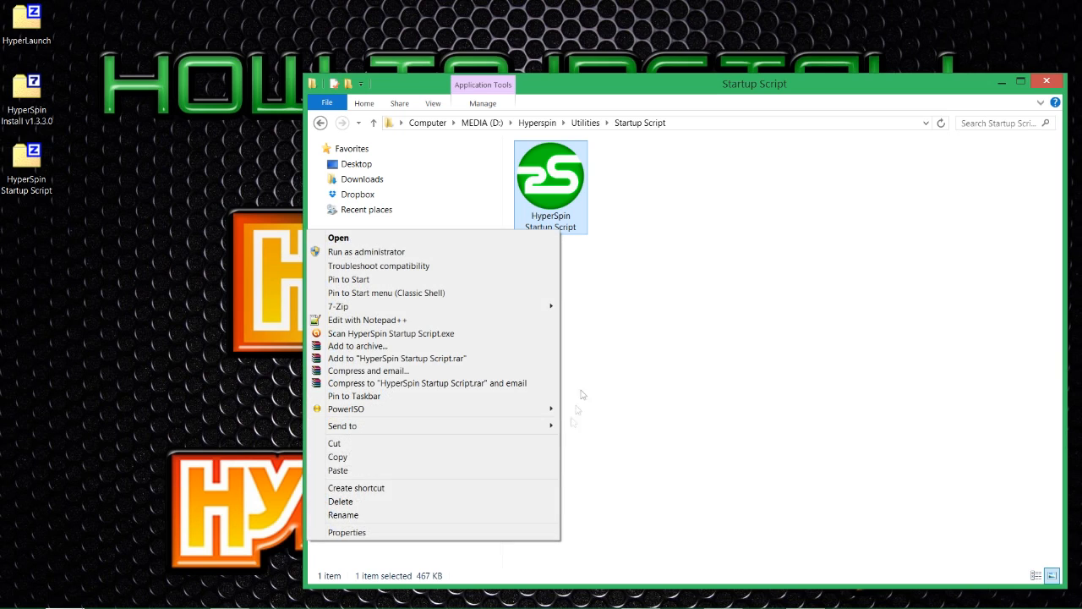
left_click(513, 533)
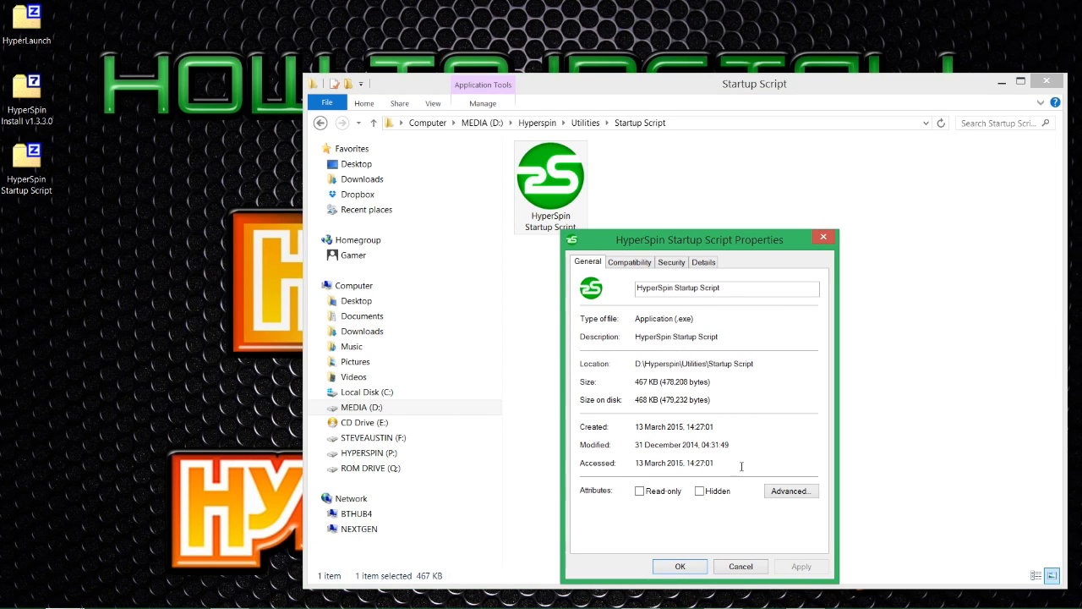
left_click(823, 237)
Run the HyperSpin Startup Script application to generate its INI file, and check that file's properties
double_click(582, 213)
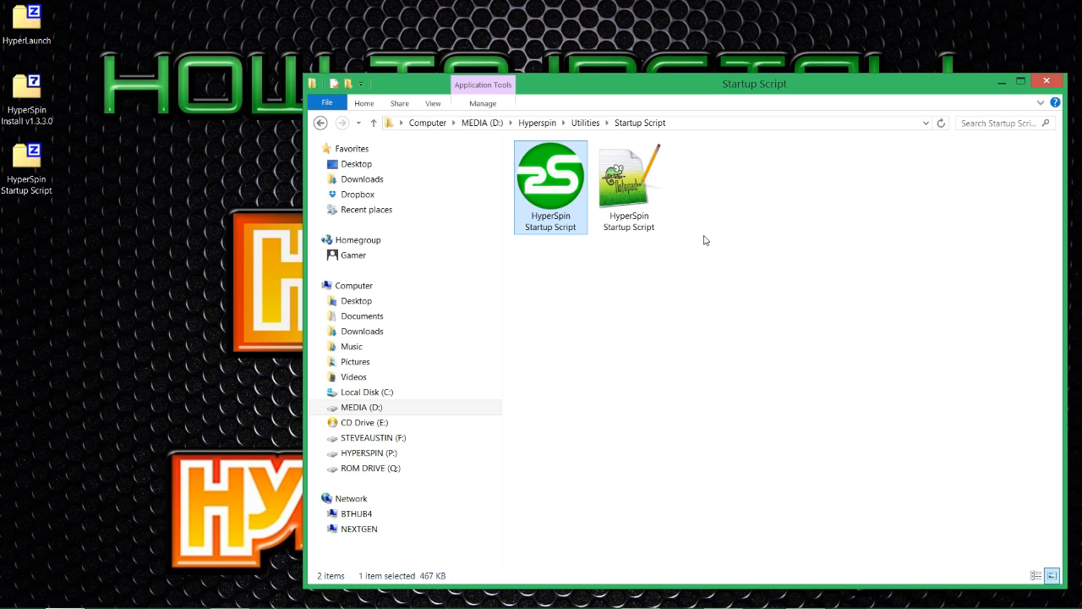
left_click(647, 224)
right_click(622, 199)
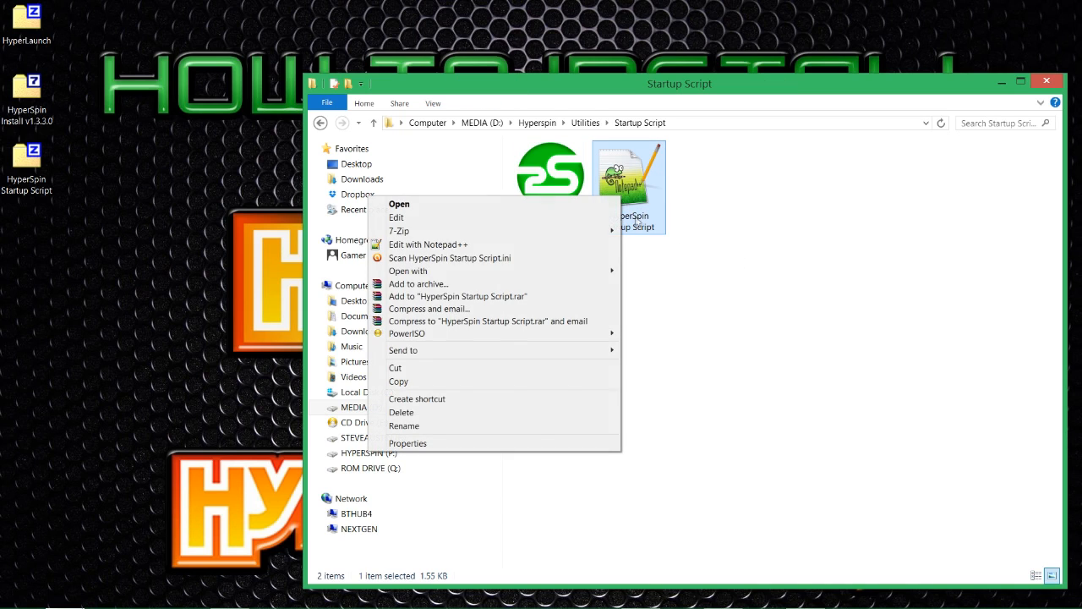
left_click(581, 446)
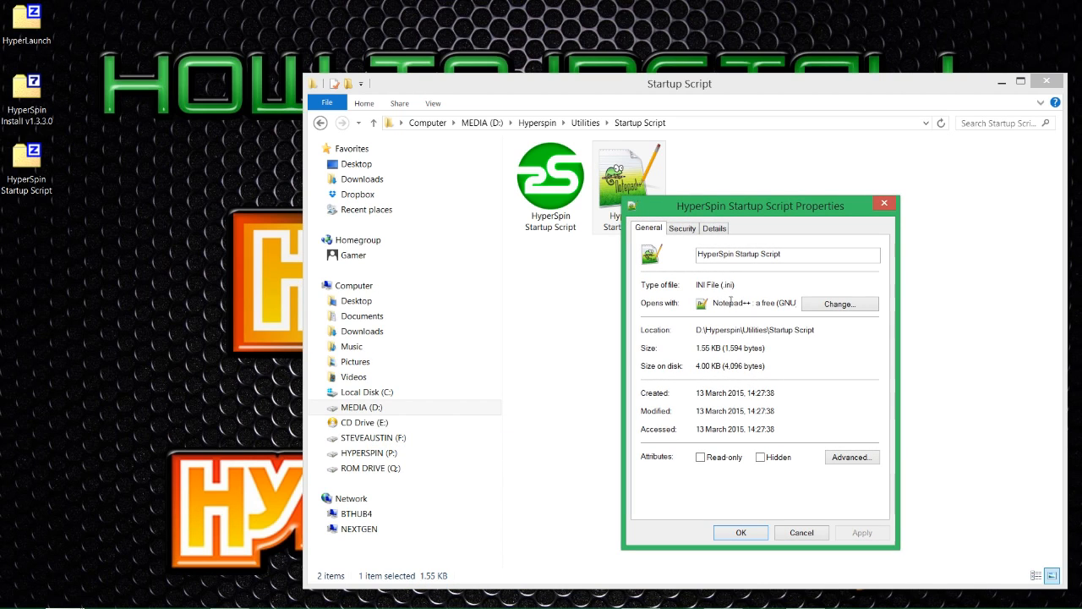
left_click(884, 203)
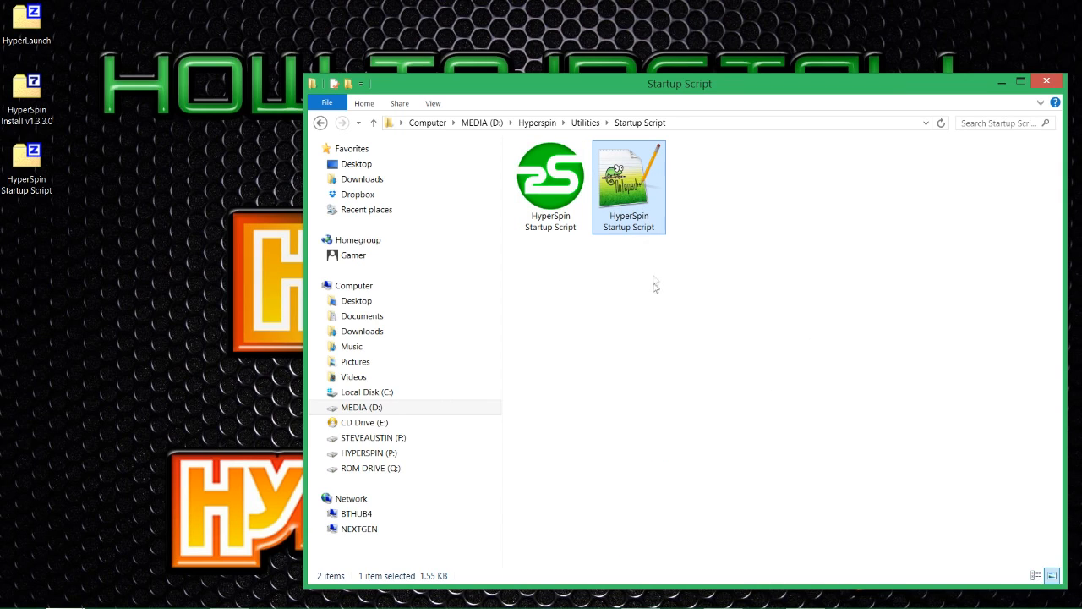
right_click(624, 199)
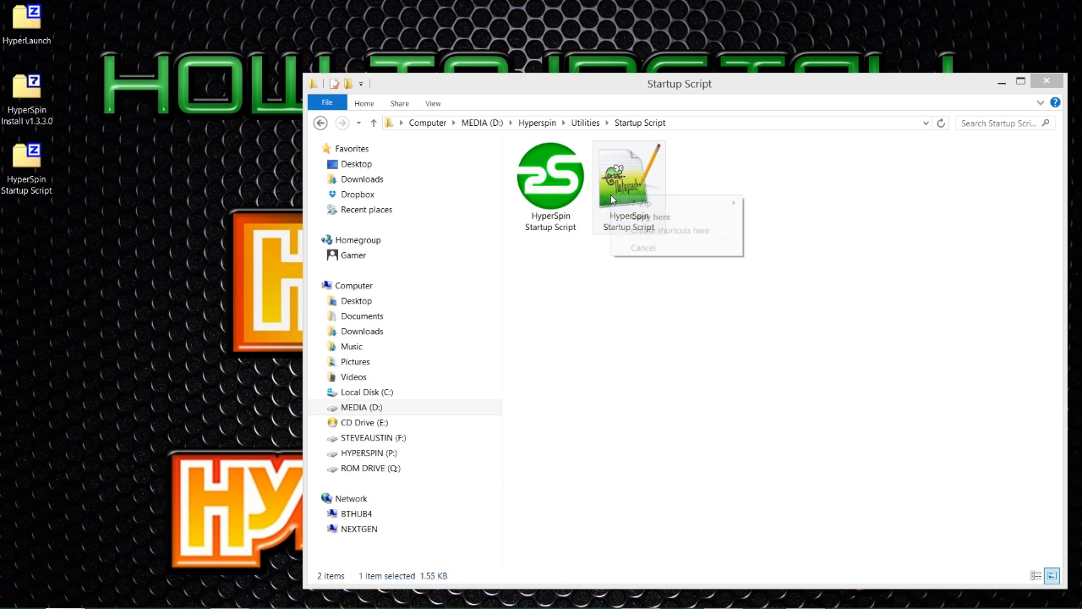
left_click(696, 302)
right_click(665, 216)
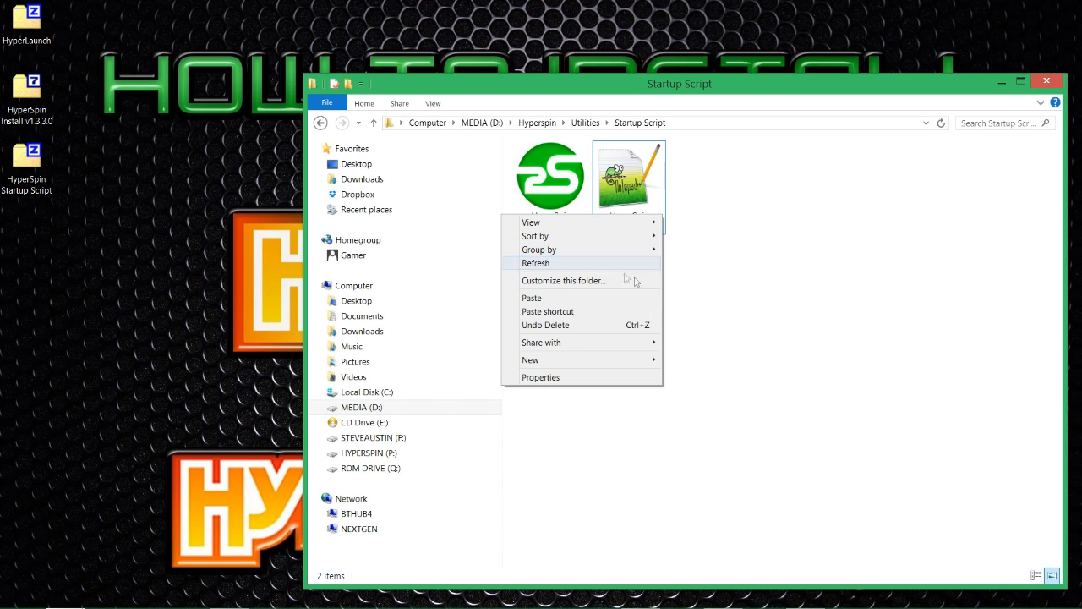
left_click(702, 283)
Open HyperSpin Startup Script.ini in Notepad++ and set Joysticks_Enabled to True
double_click(657, 215)
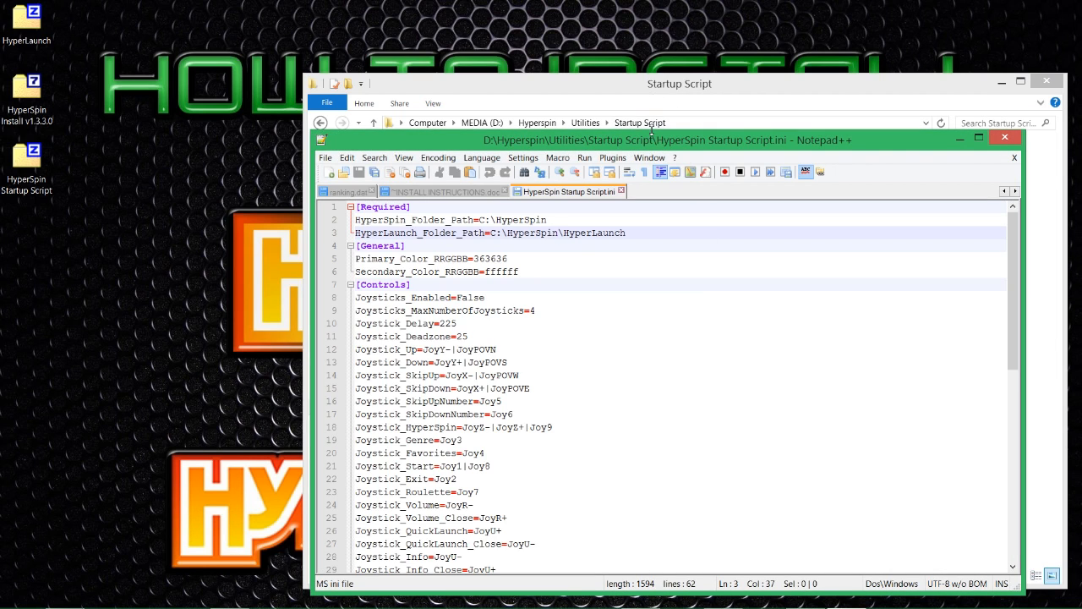
left_click_drag(654, 142, 641, 59)
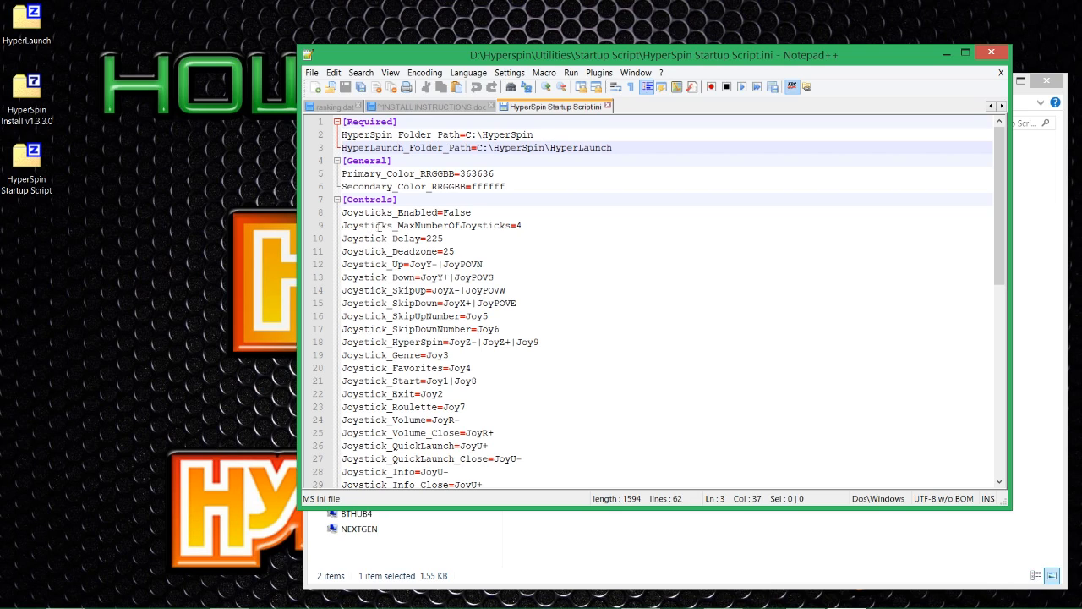
left_click_drag(354, 212, 486, 212)
left_click(487, 213)
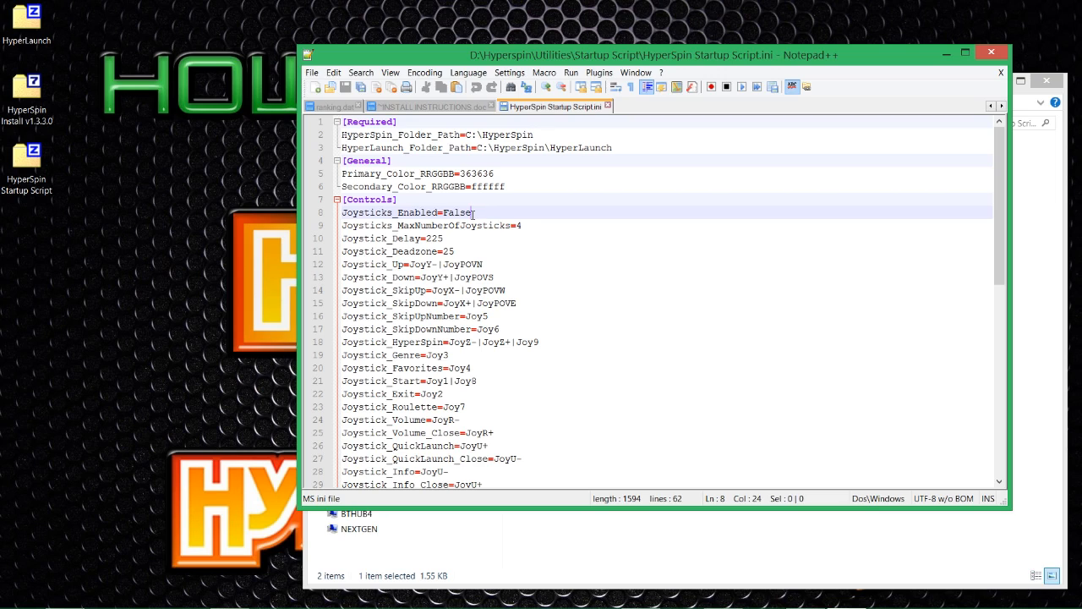
key("BackSpace")
key("BackSpace")
key("BackSpace")
key("BackSpace")
key("BackSpace")
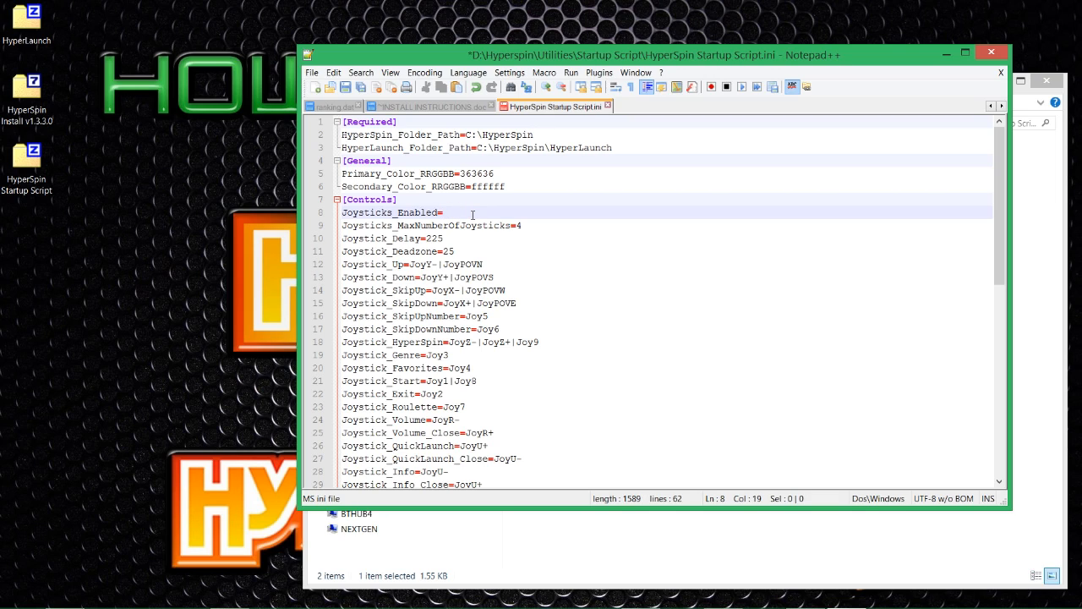
type("True")
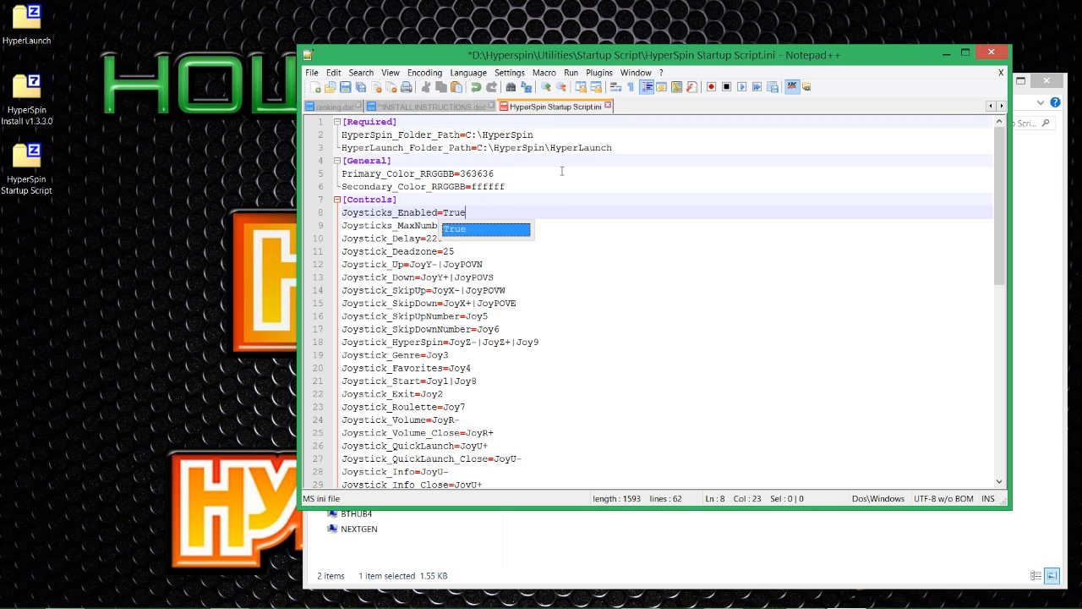
Switch to File Explorer and browse from Computer through MEDIA (D:) to the Hyperspin folder to check its path and contents
left_click(531, 145)
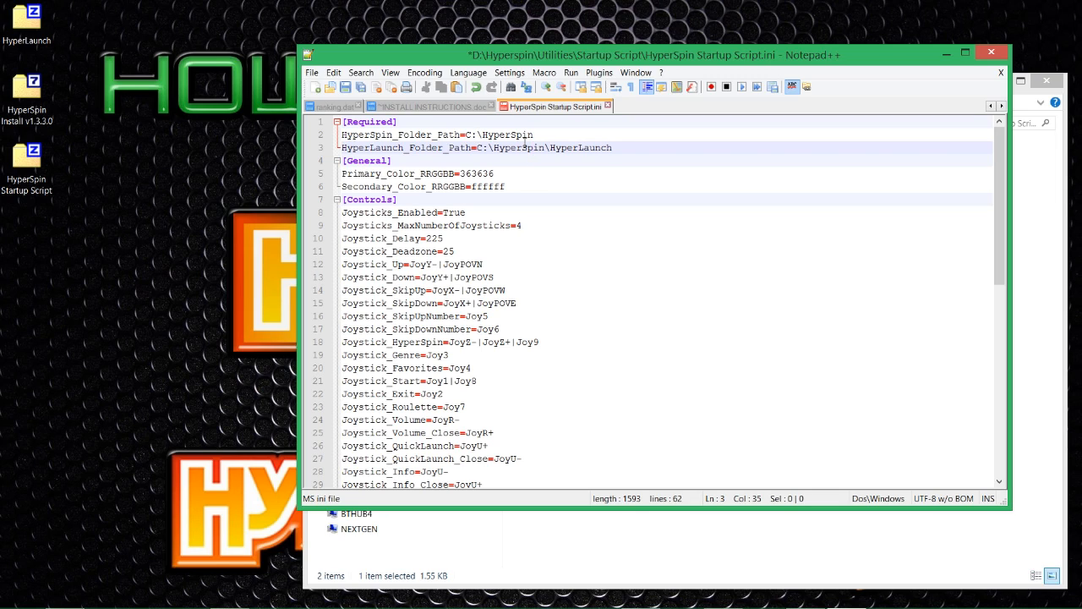
left_click(1050, 348)
key("BackSpace")
key("BackSpace")
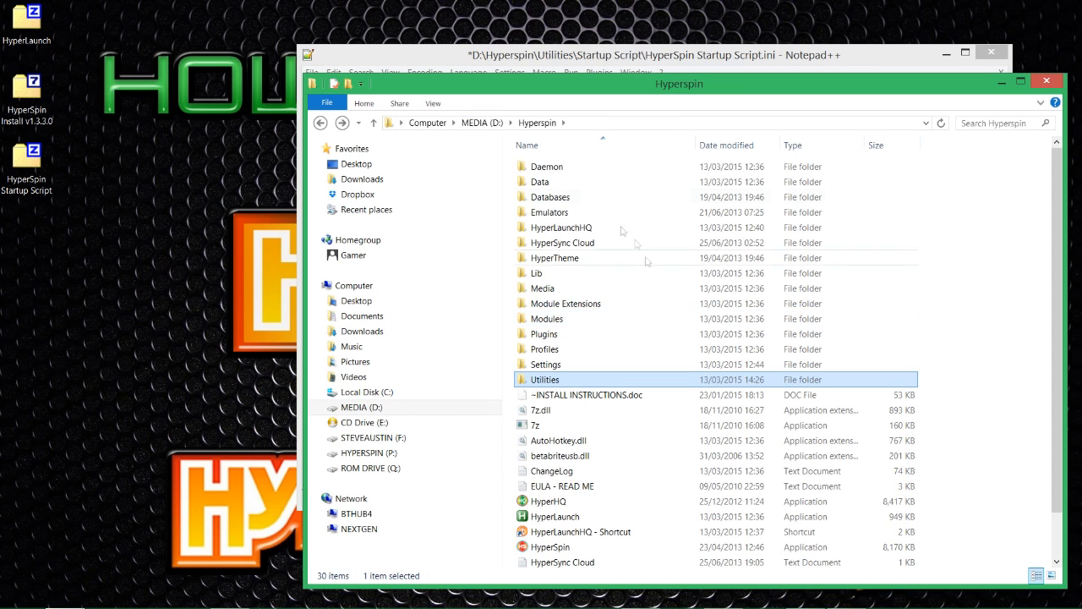
left_click(427, 123)
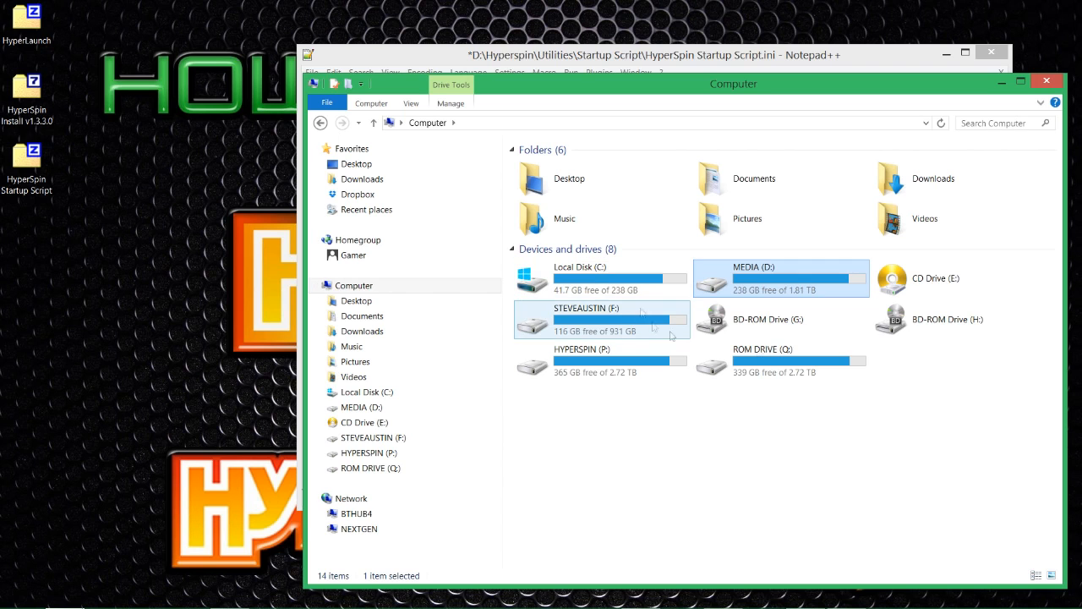
double_click(788, 269)
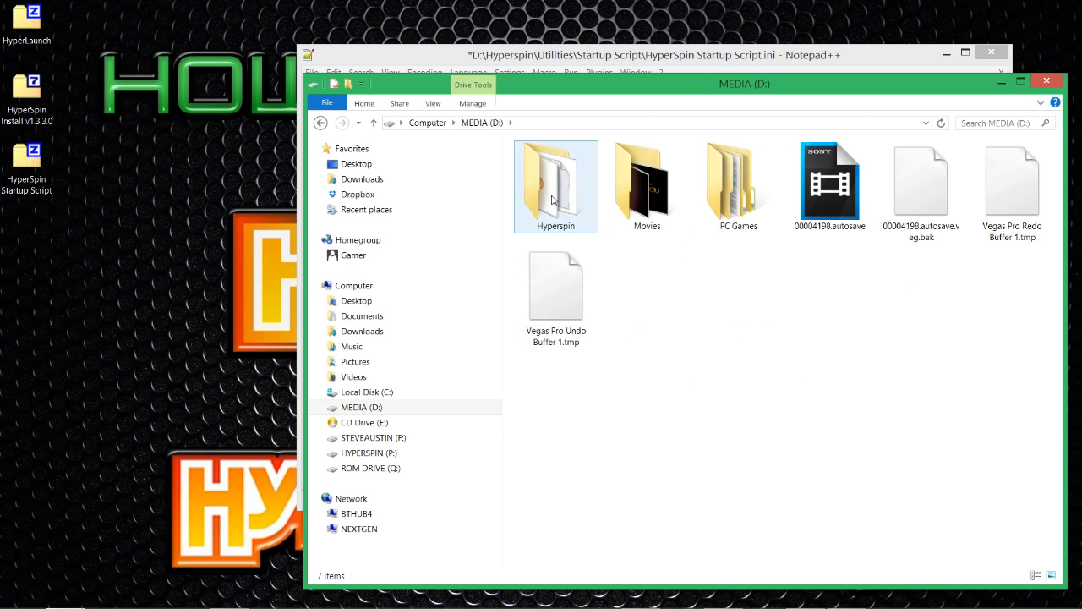
double_click(565, 206)
scroll(662, 390, "down", 1)
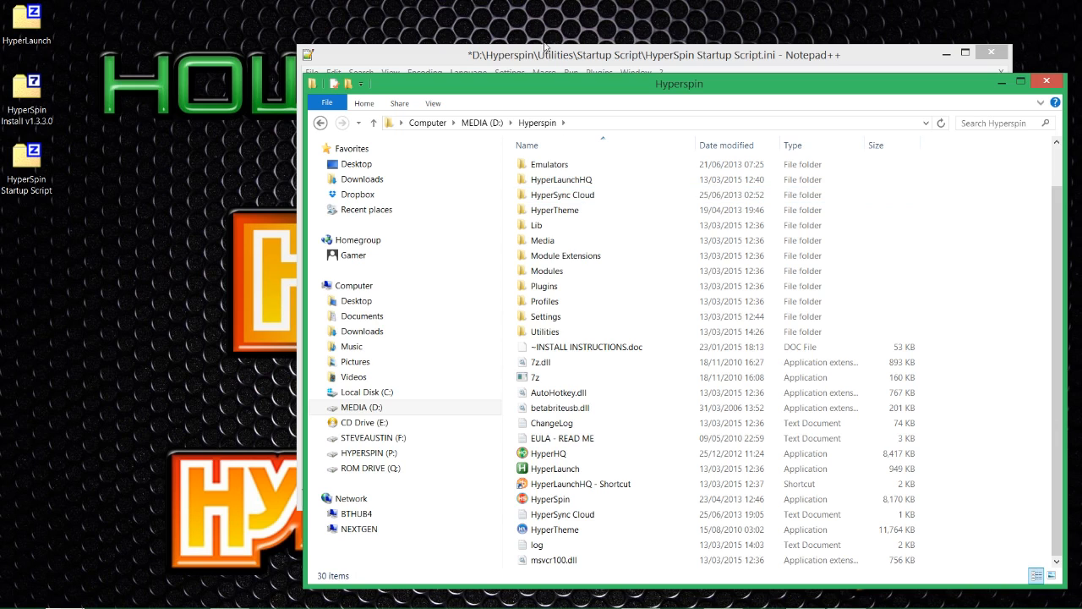
Copy the address of the D:\Hyperspin folder from File Explorer
left_click_drag(545, 56, 379, 104)
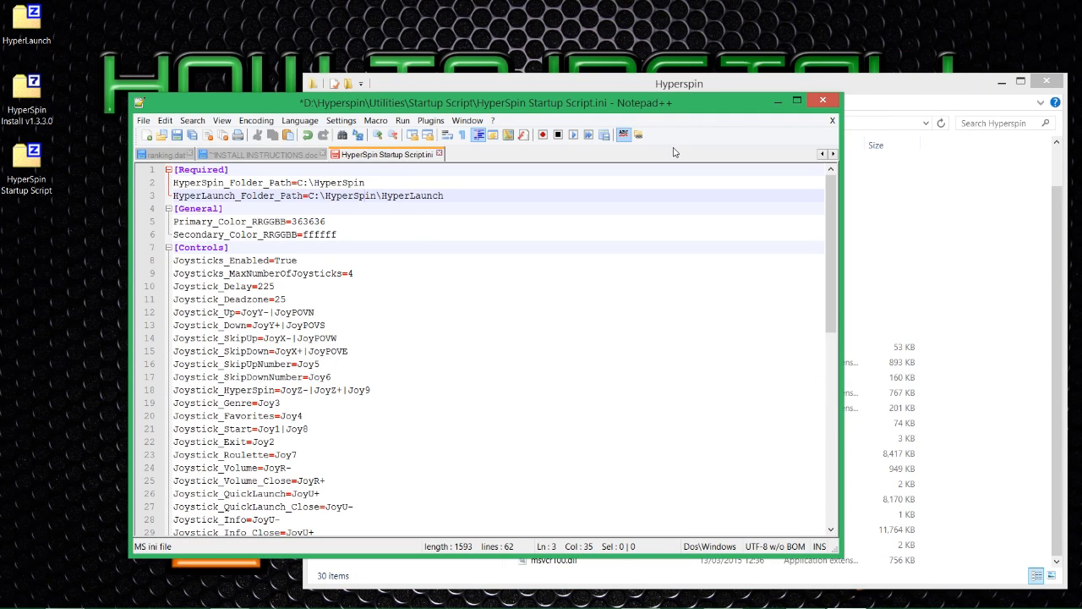
left_click(969, 522)
left_click(591, 514)
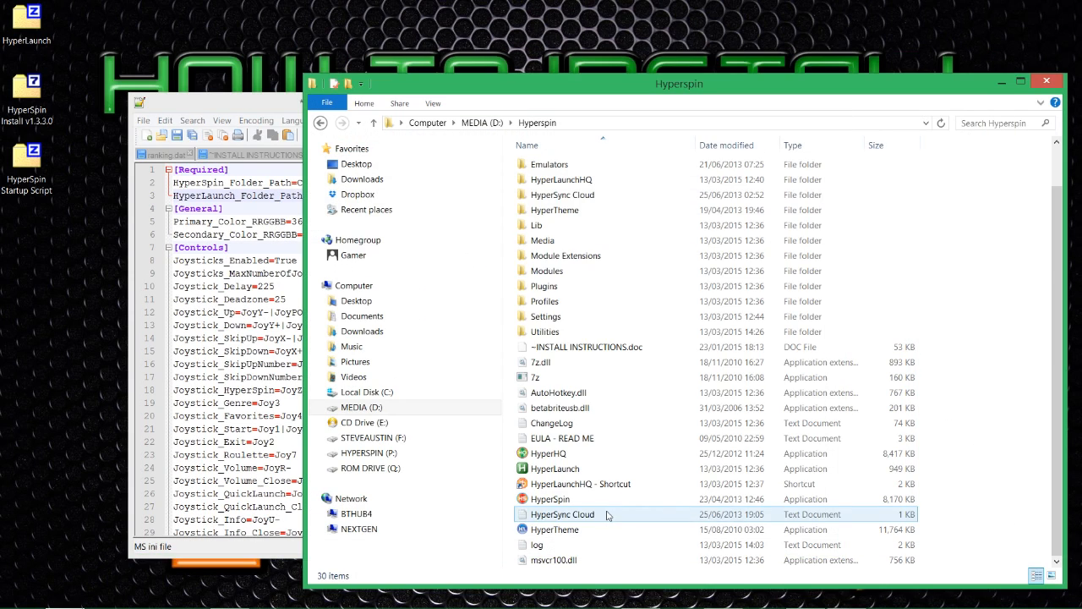
left_click(592, 504)
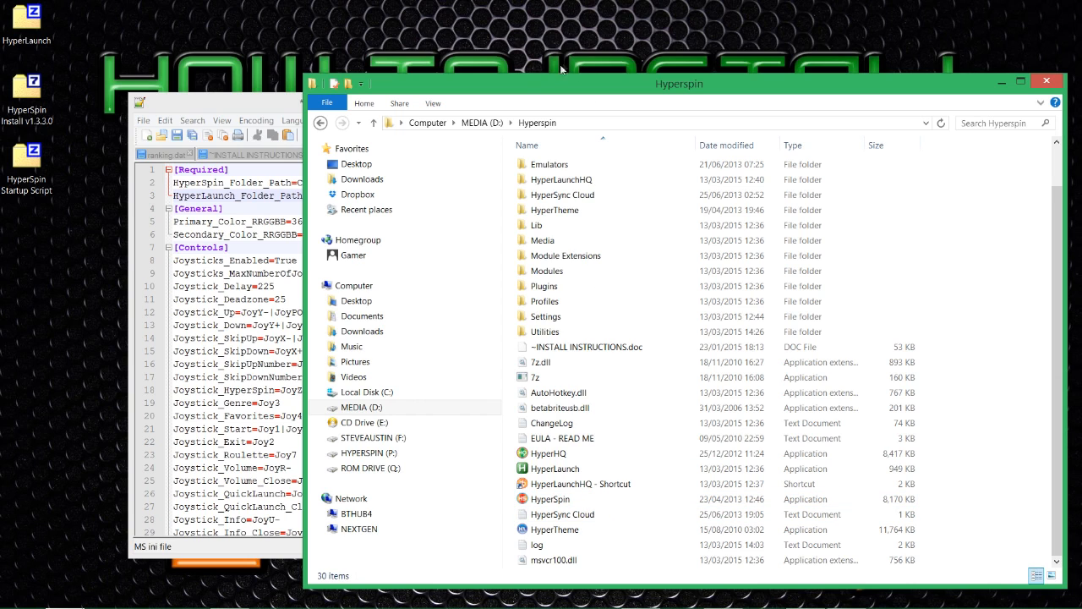
left_click(535, 126)
right_click(536, 127)
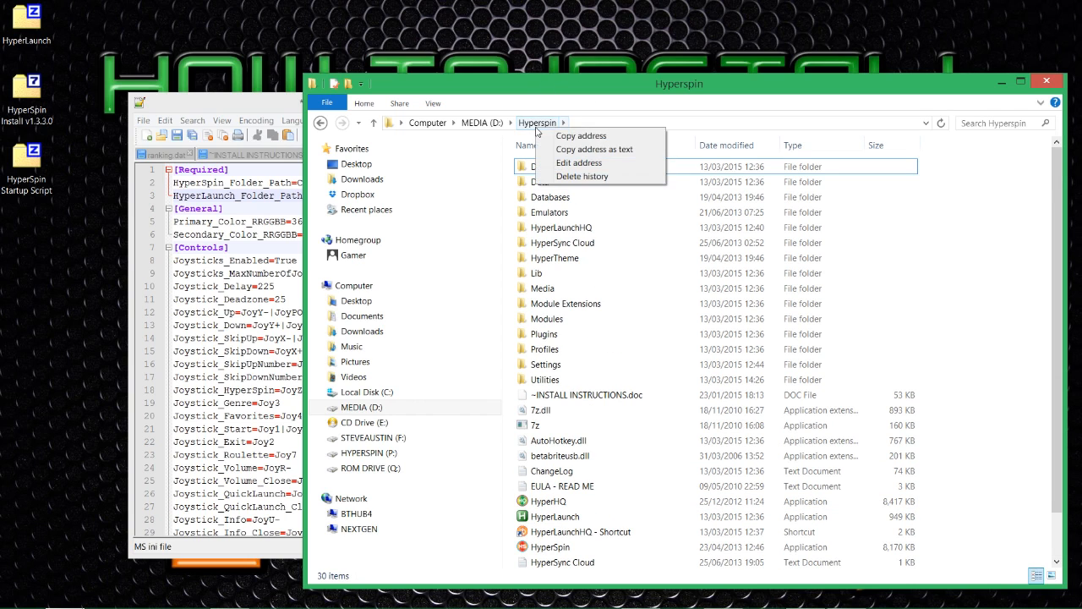
left_click(573, 137)
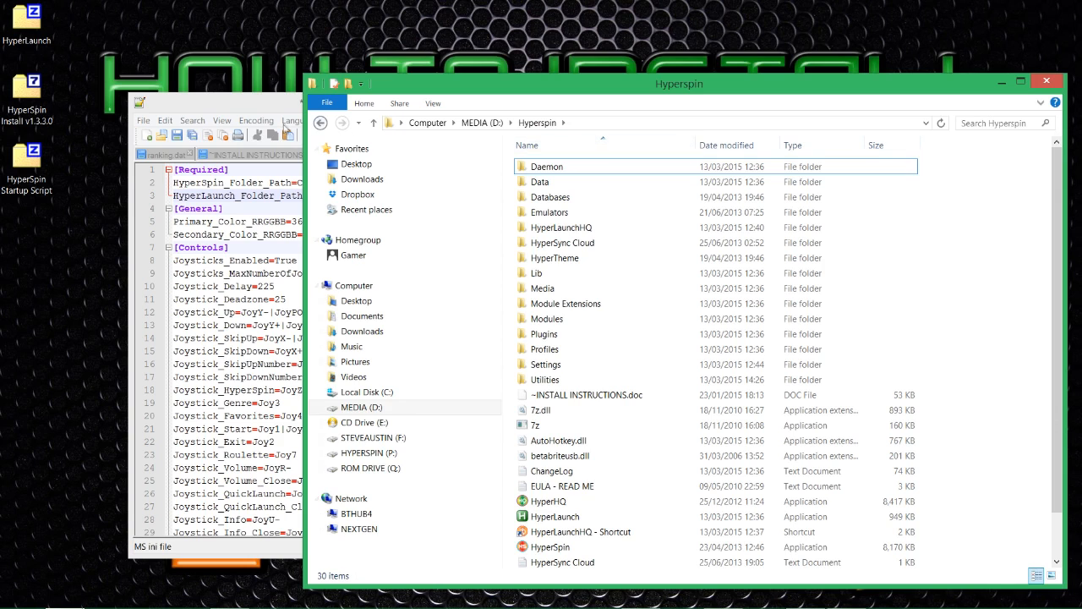
Switch to Notepad++ and replace the HyperSpin_Folder_Path value with the copied path D:\Hyperspin
left_click(264, 102)
left_click_drag(364, 182, 297, 183)
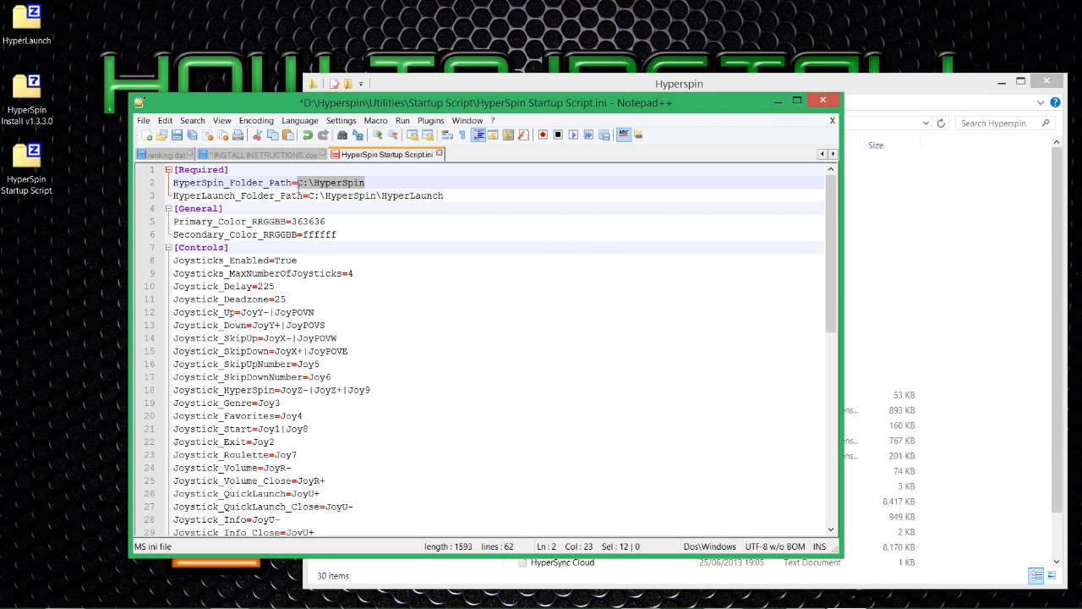
right_click(306, 184)
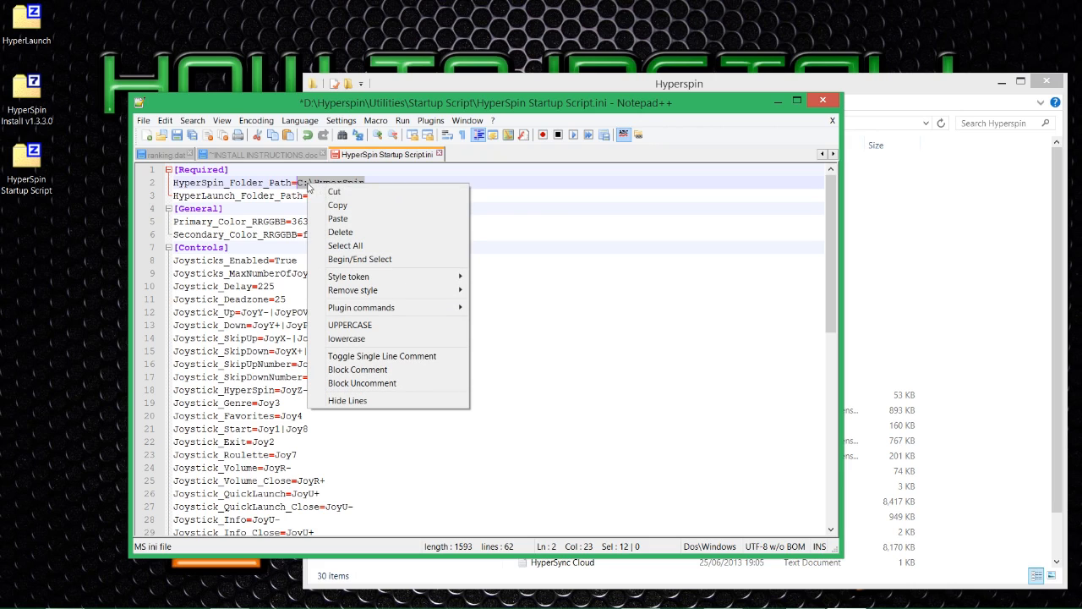
left_click(373, 219)
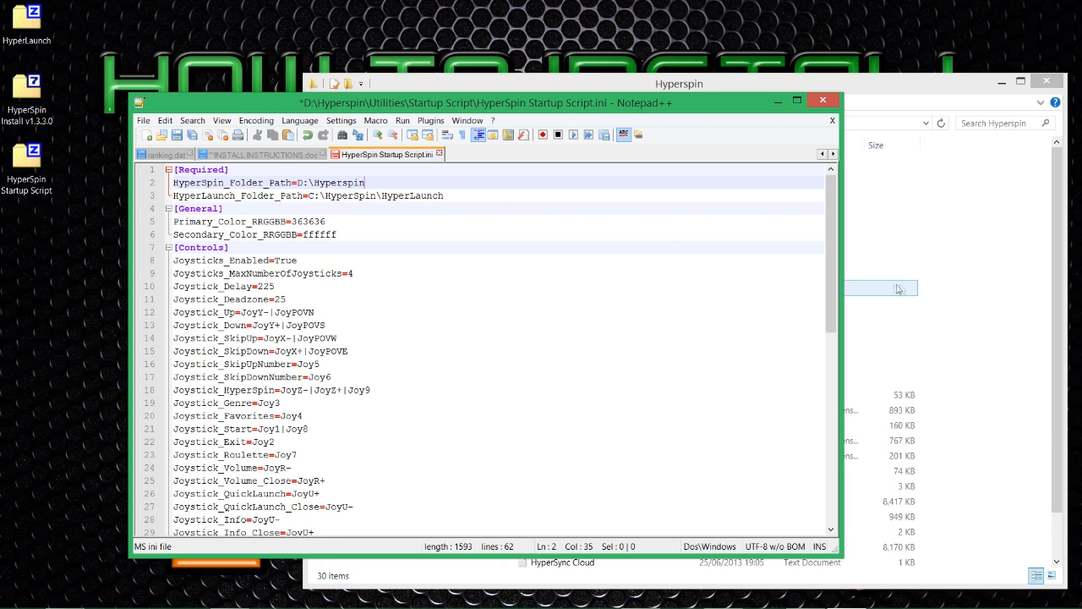
Locate the HyperLaunch application in the Hyperspin folder and compare its location with HyperLaunch_Folder_Path in the INI file
left_click(956, 322)
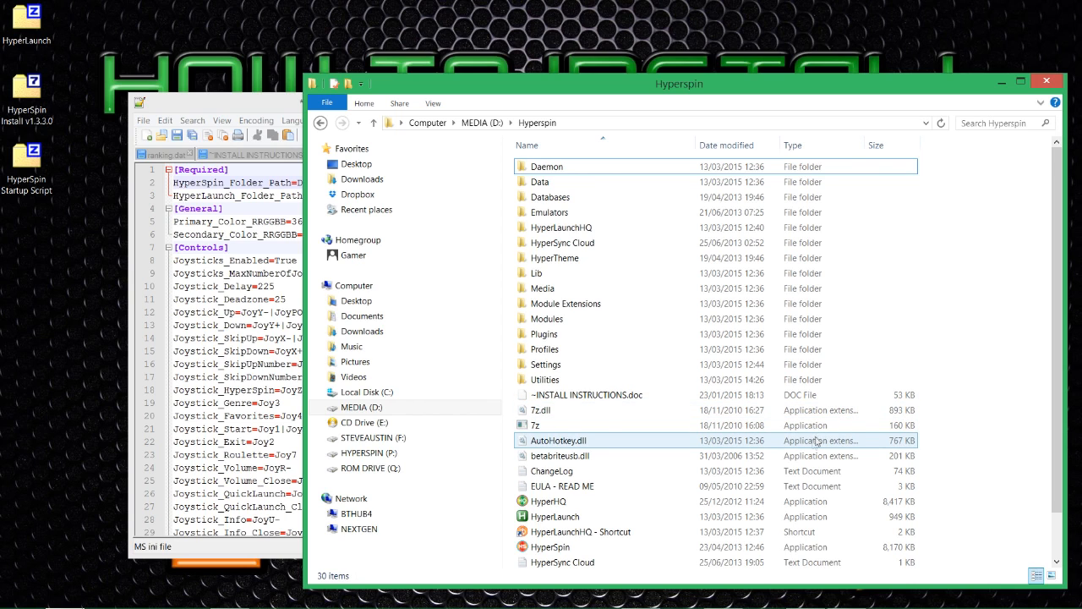
scroll(812, 443, "down", 1)
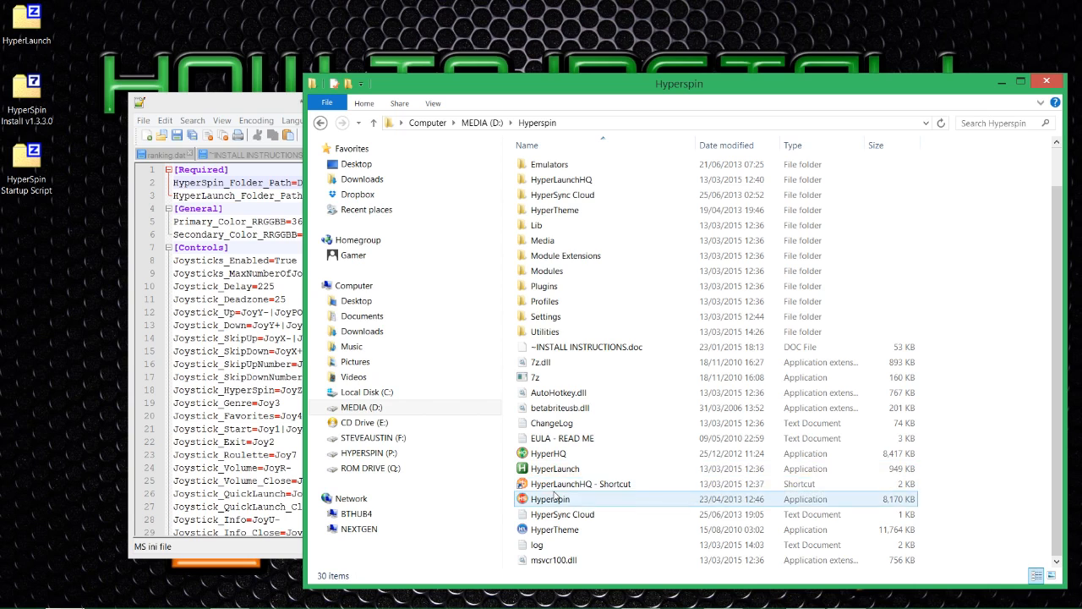
mouse_move(559, 477)
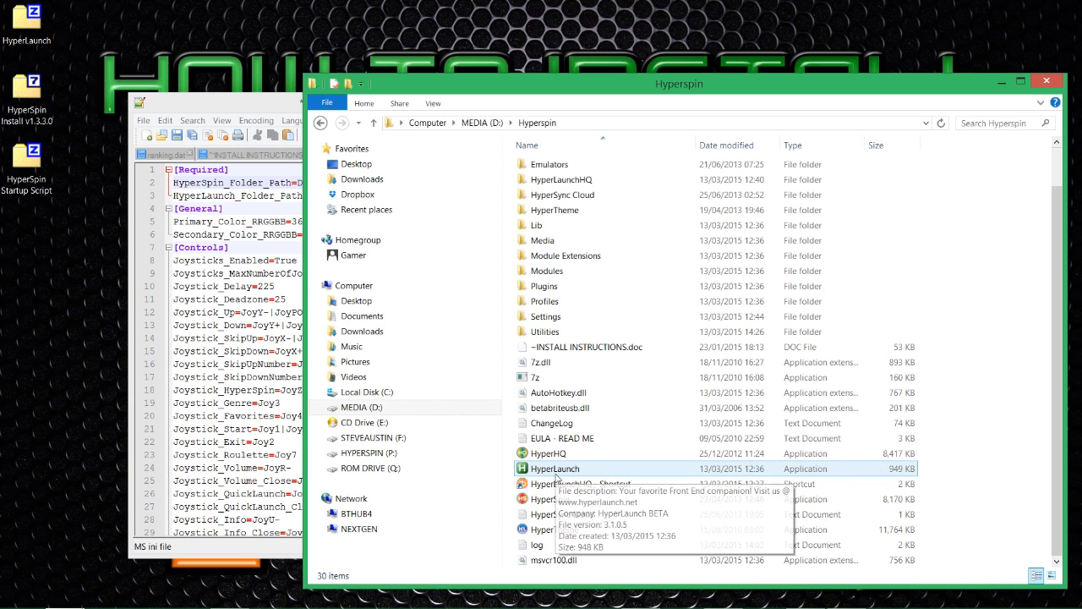
left_click(550, 470)
mouse_move(532, 472)
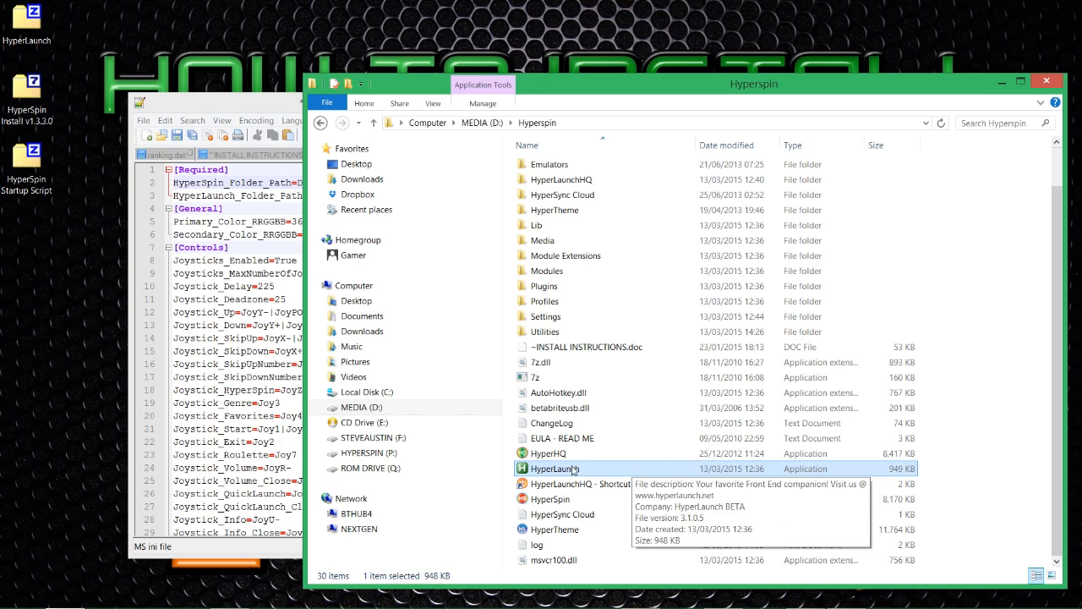
left_click(237, 105)
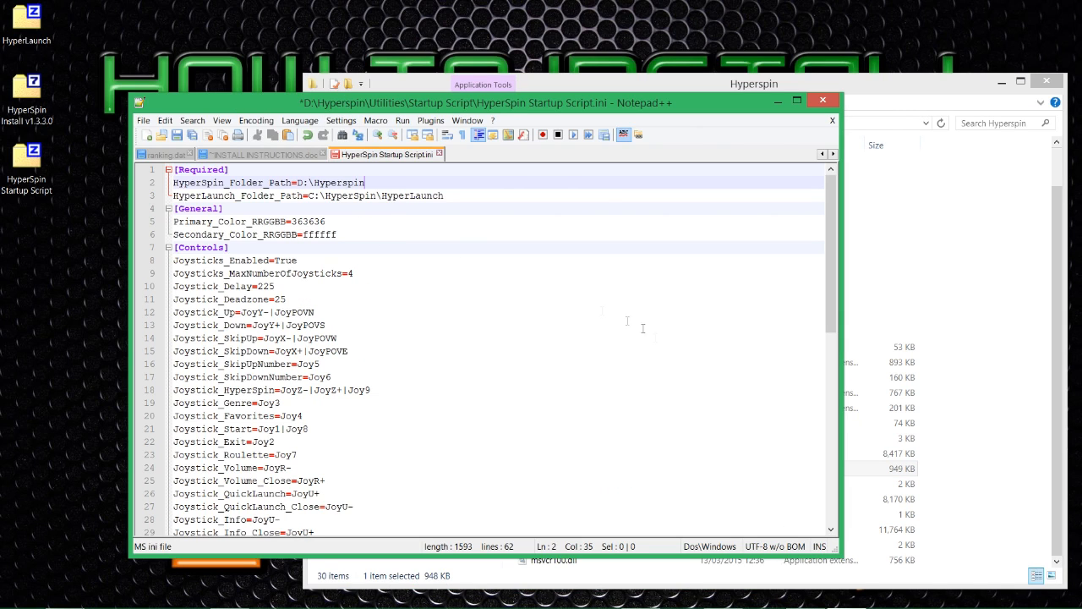
left_click(879, 469)
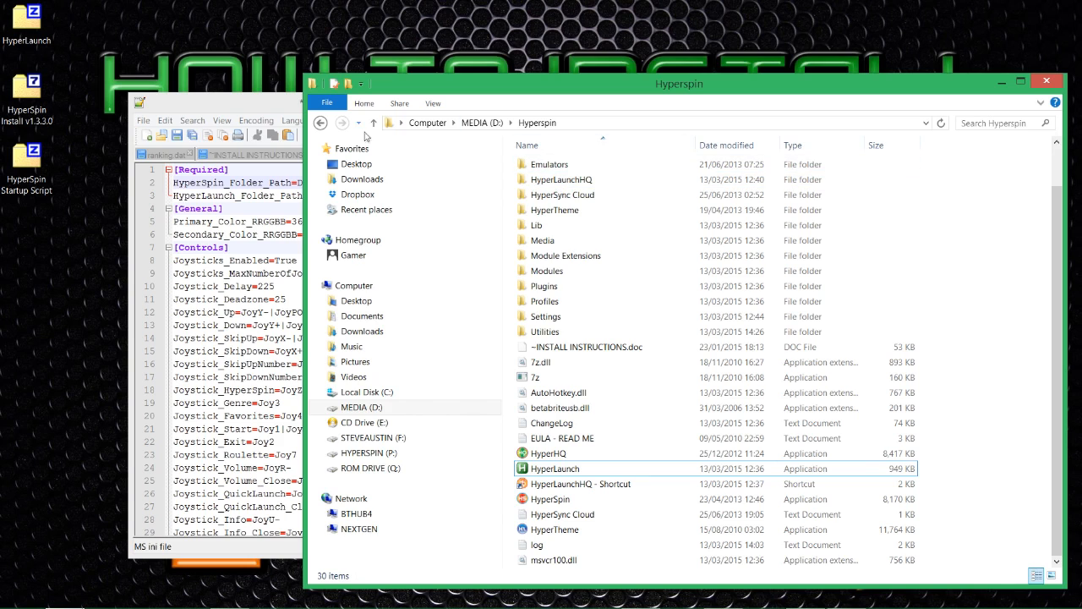
Replace the HyperLaunch_Folder_Path value in HyperSpin Startup Script.ini with the copied path D:\Hyperspin
left_click(283, 110)
left_click_drag(444, 196, 311, 196)
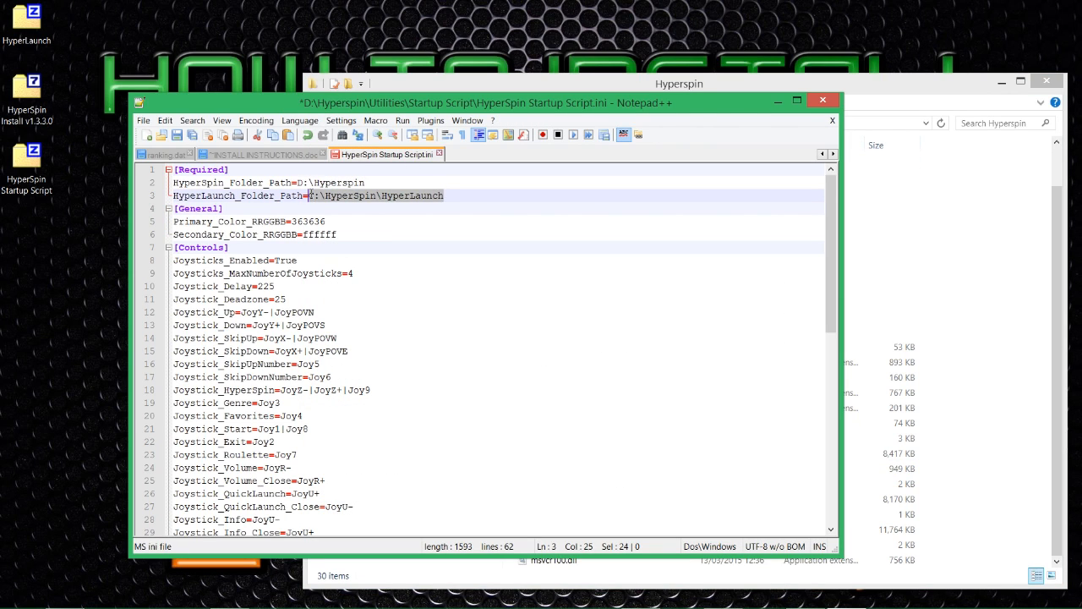
left_click_drag(308, 195, 444, 195)
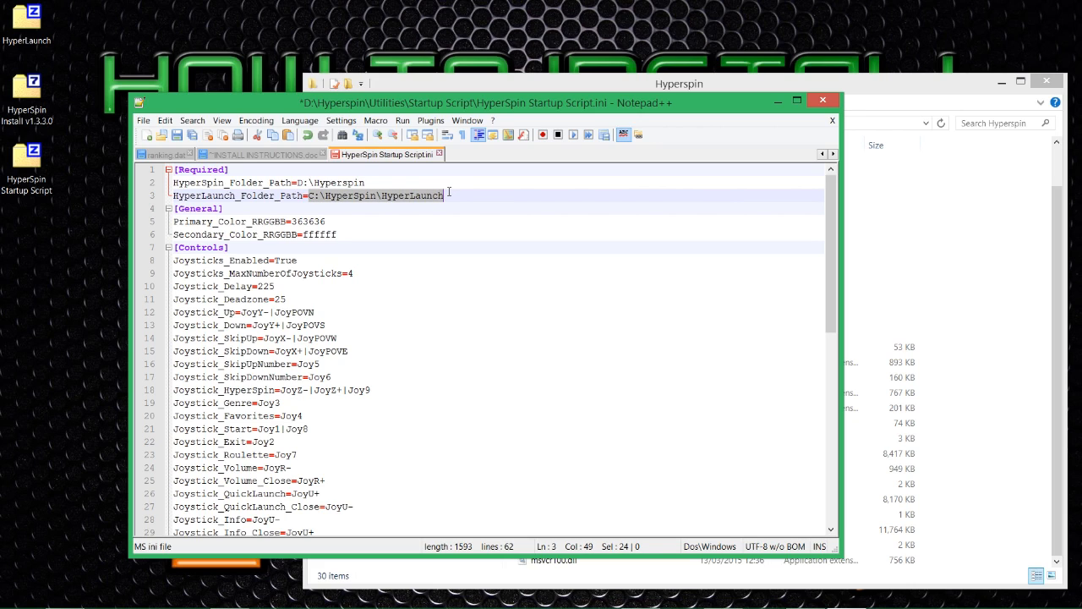
right_click(425, 197)
left_click(469, 233)
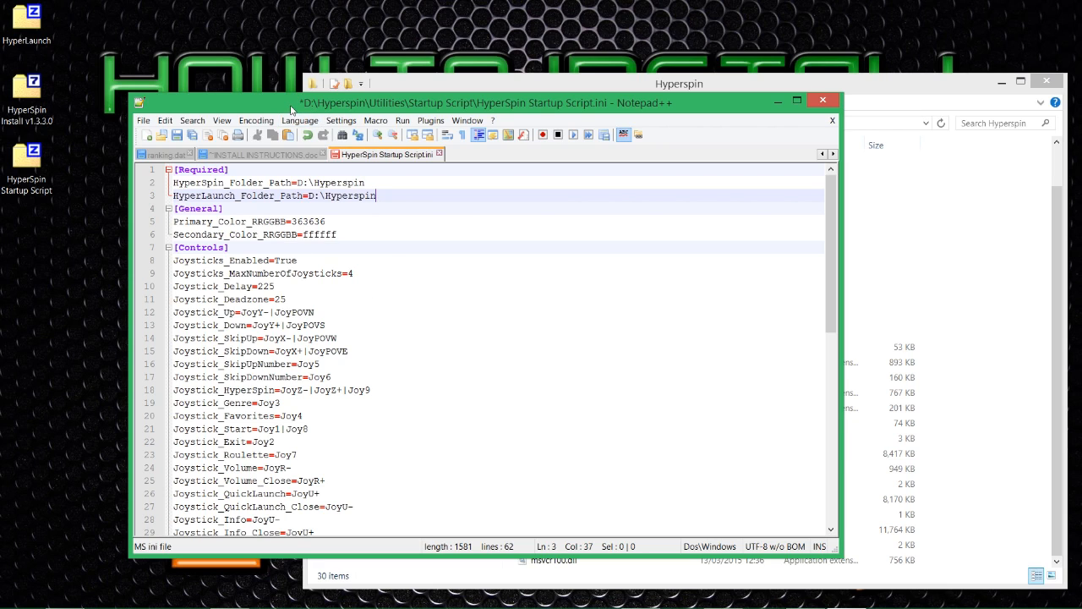
Review the remaining INI sections, from the joystick controls through Startup, Exit, Roulette and Volume_Menu to QuickLaunch
left_click_drag(291, 107, 431, 126)
scroll(478, 318, "down", 6)
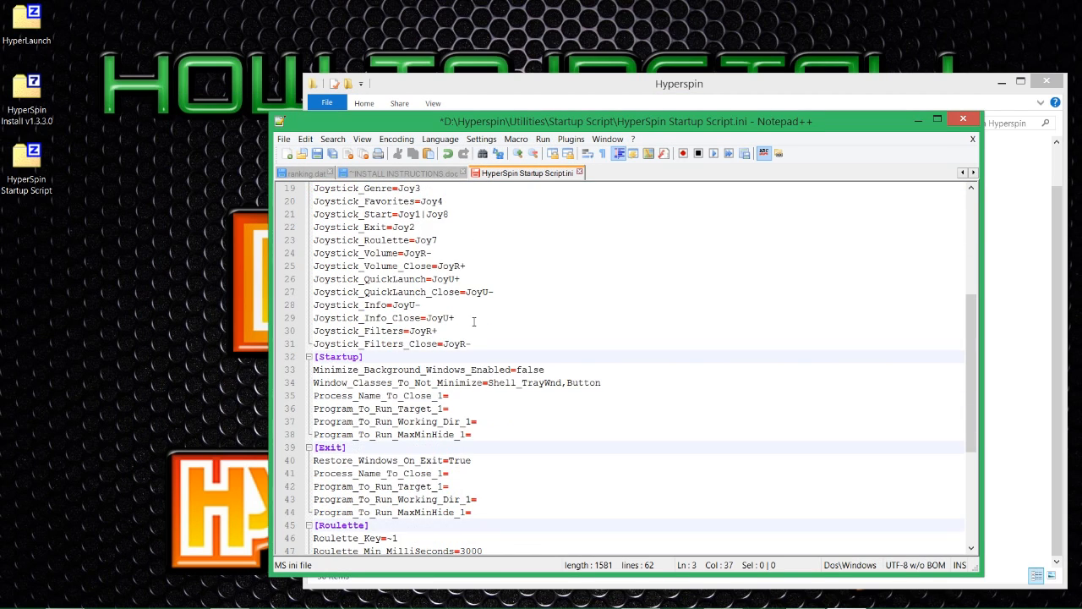
scroll(473, 326, "down", 5)
scroll(495, 376, "up", 11)
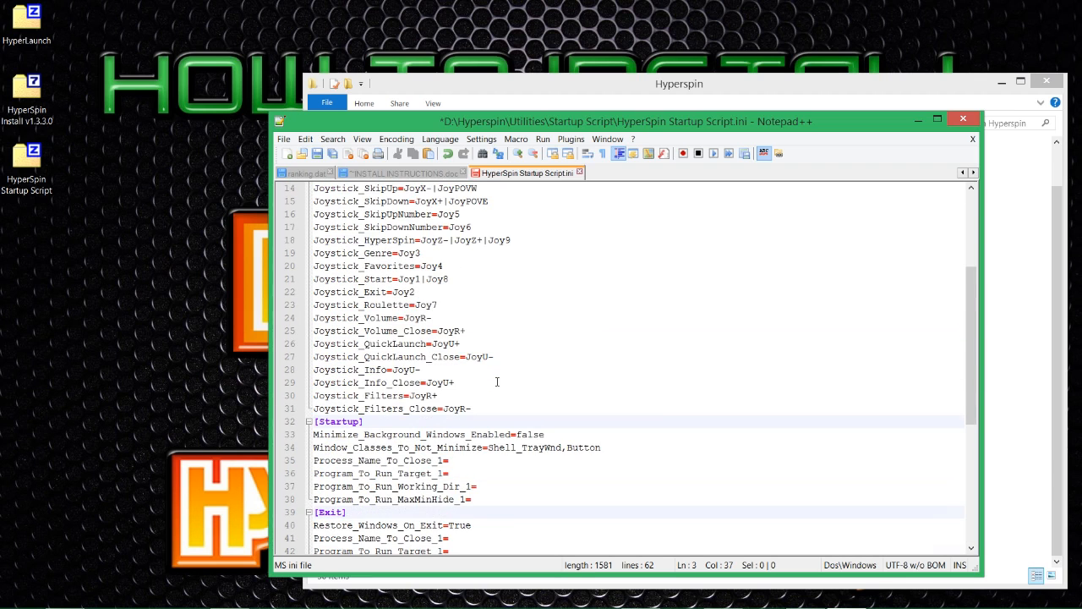
scroll(493, 380, "down", 11)
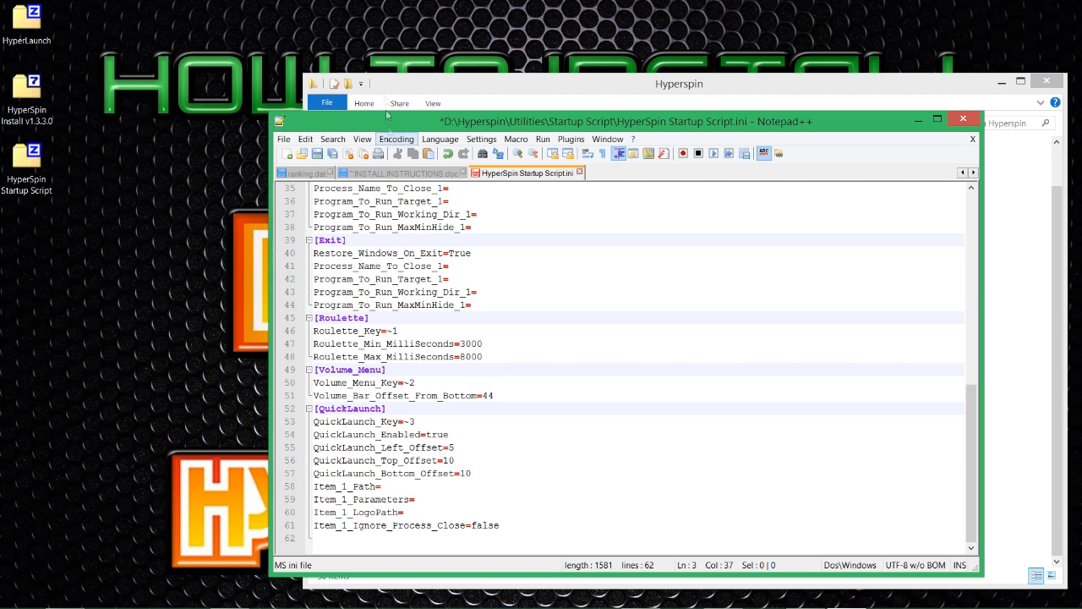
left_click_drag(326, 128, 325, 110)
scroll(483, 289, "up", 3)
scroll(483, 289, "up", 8)
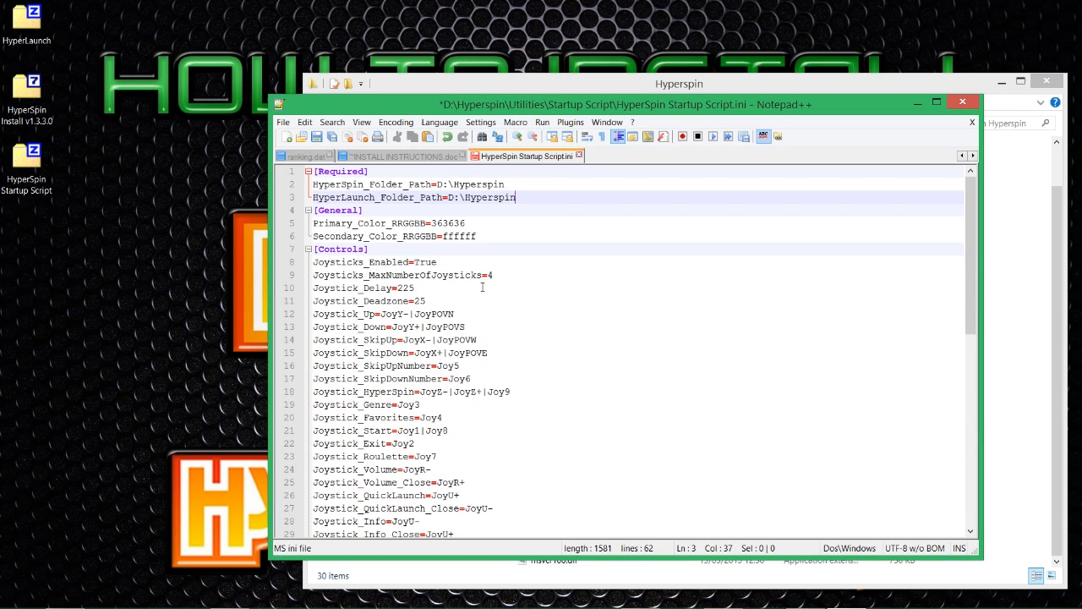
Save HyperSpin Startup Script.ini and close Notepad++
left_click(283, 123)
left_click(369, 189)
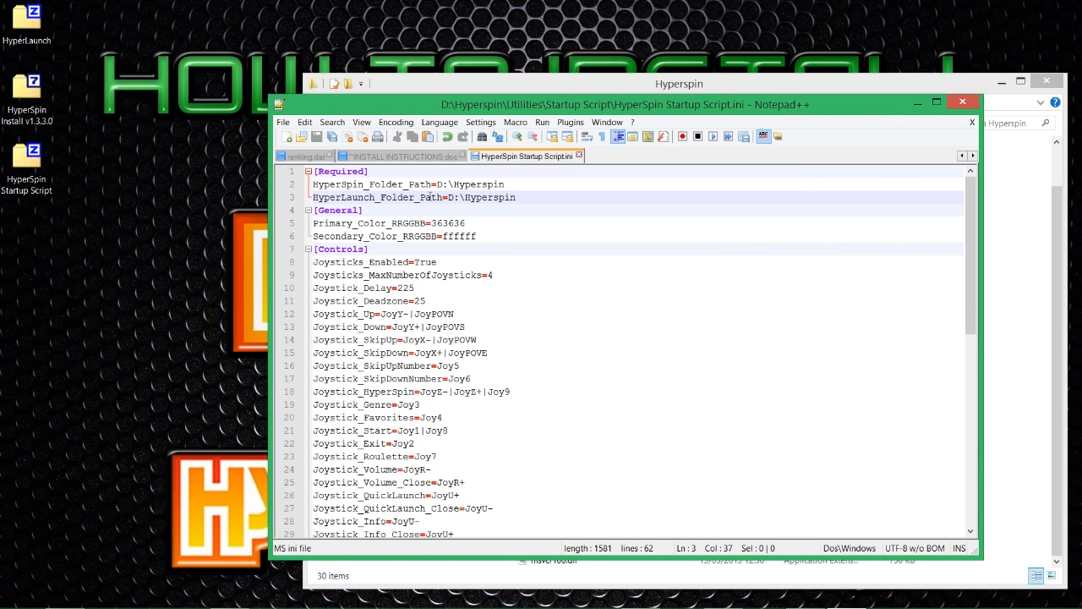
left_click(970, 103)
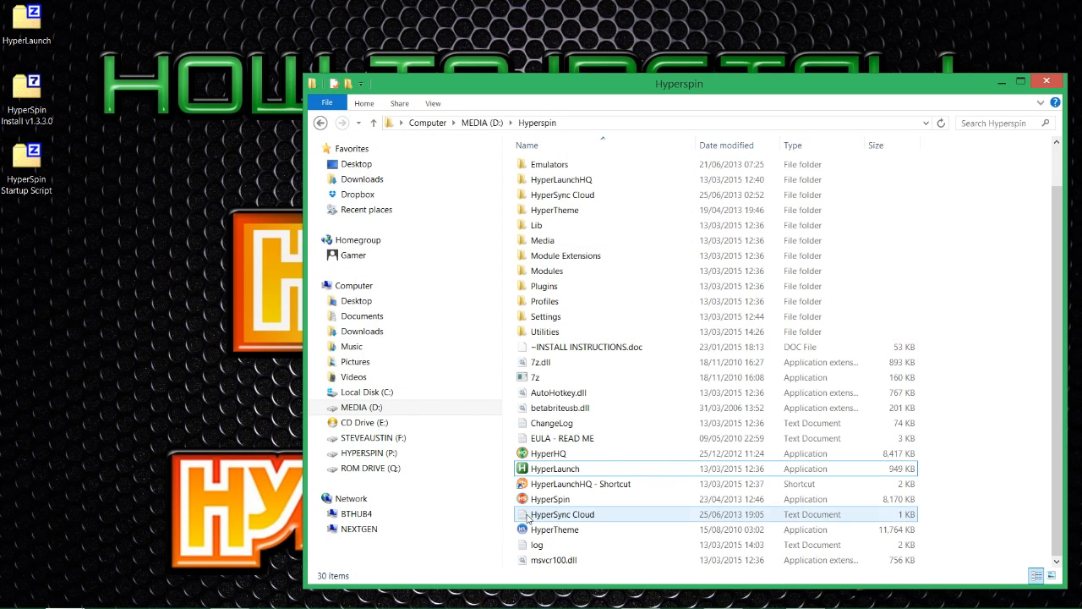
Check the contents of the Startup Script folder inside Utilities, and return to the Hyperspin folder
double_click(558, 332)
left_click(562, 176)
double_click(562, 169)
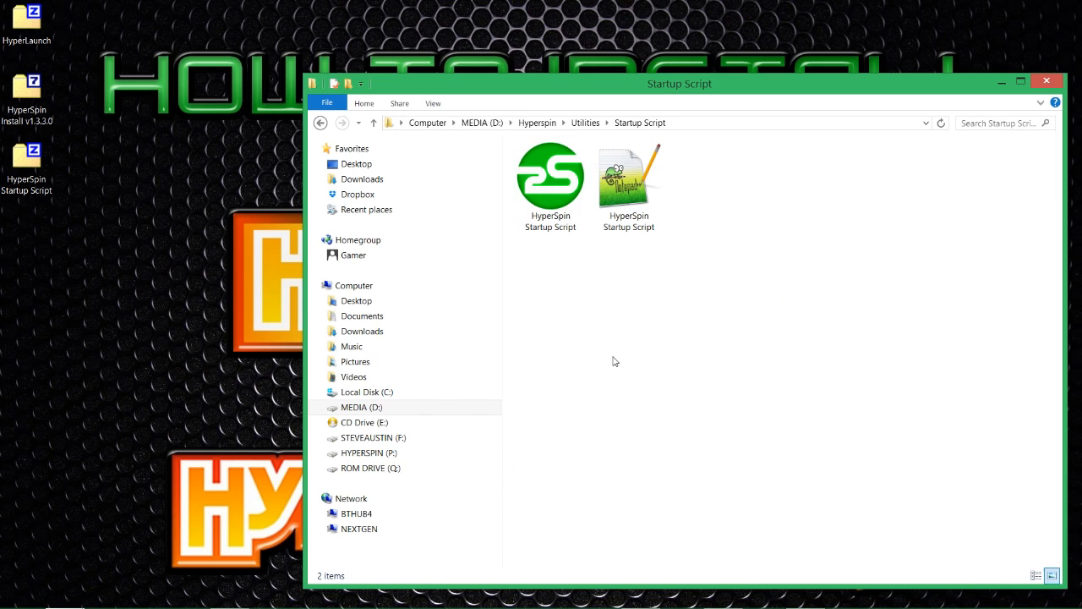
key("alt+Left")
key("alt+Left")
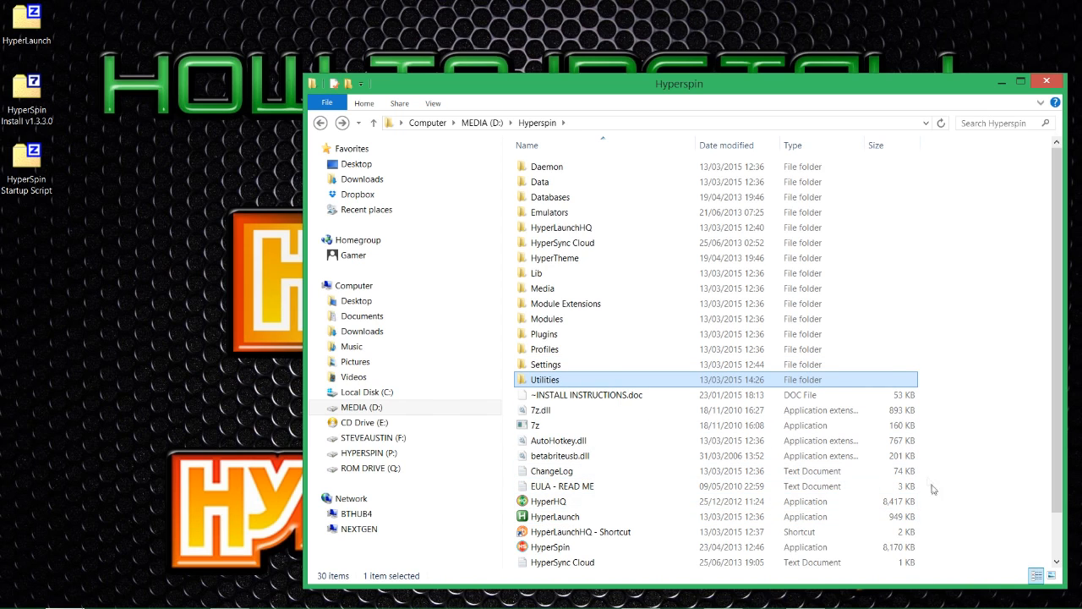
left_click(952, 506)
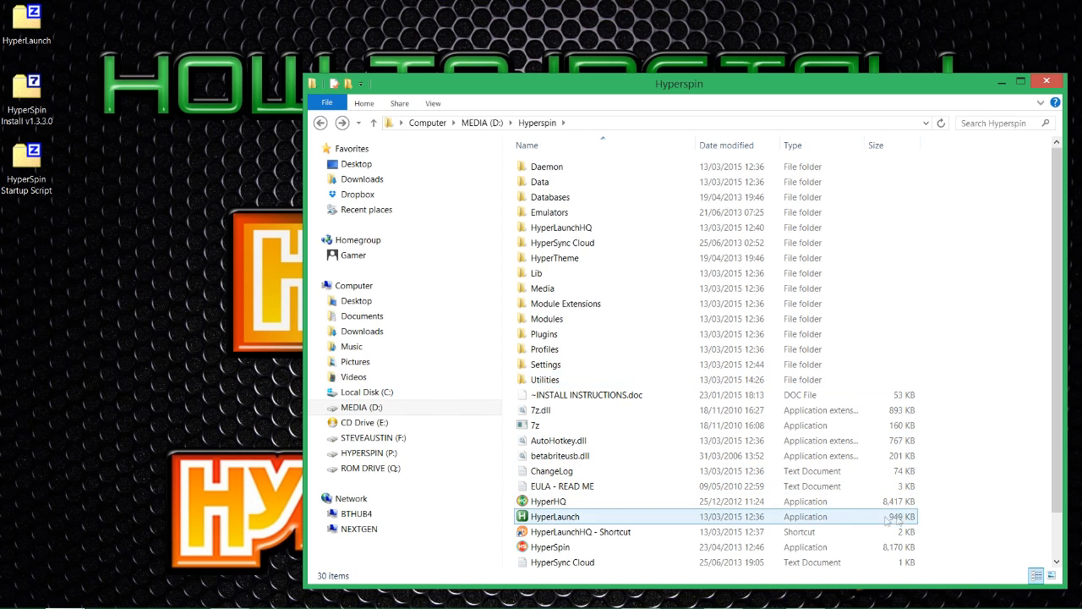
Launch HyperHQ from the Hyperspin folder and show its Startup/Exit settings
left_click(567, 503)
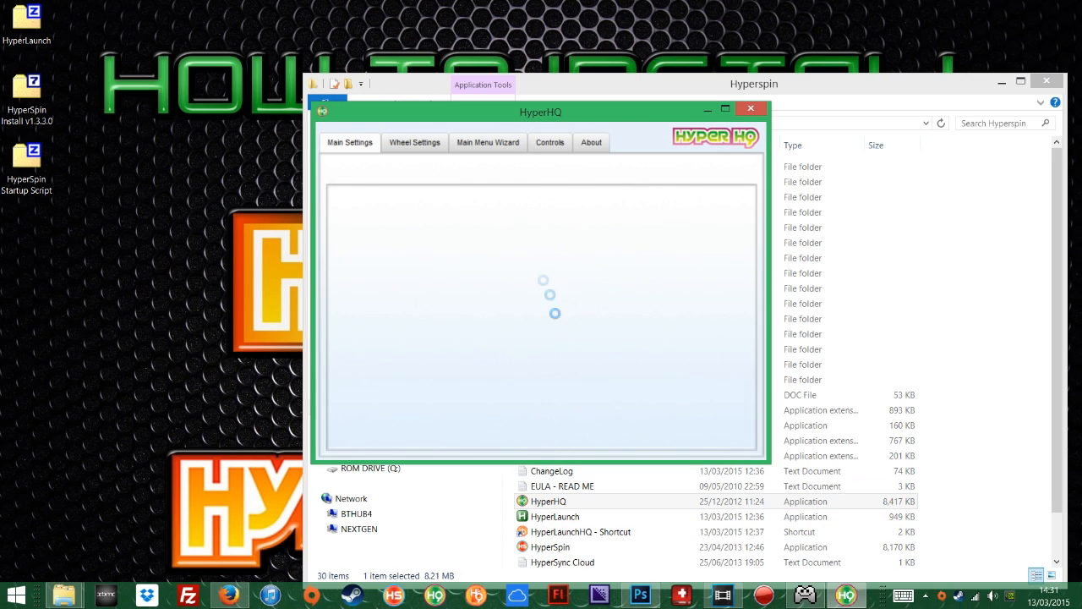
left_click_drag(437, 116, 302, 98)
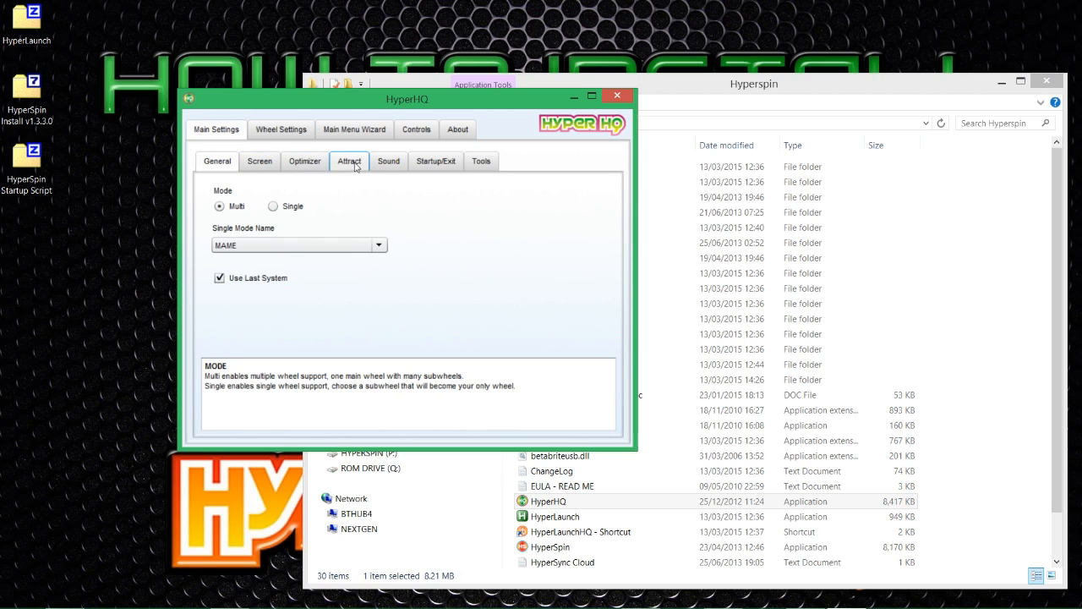
left_click(436, 165)
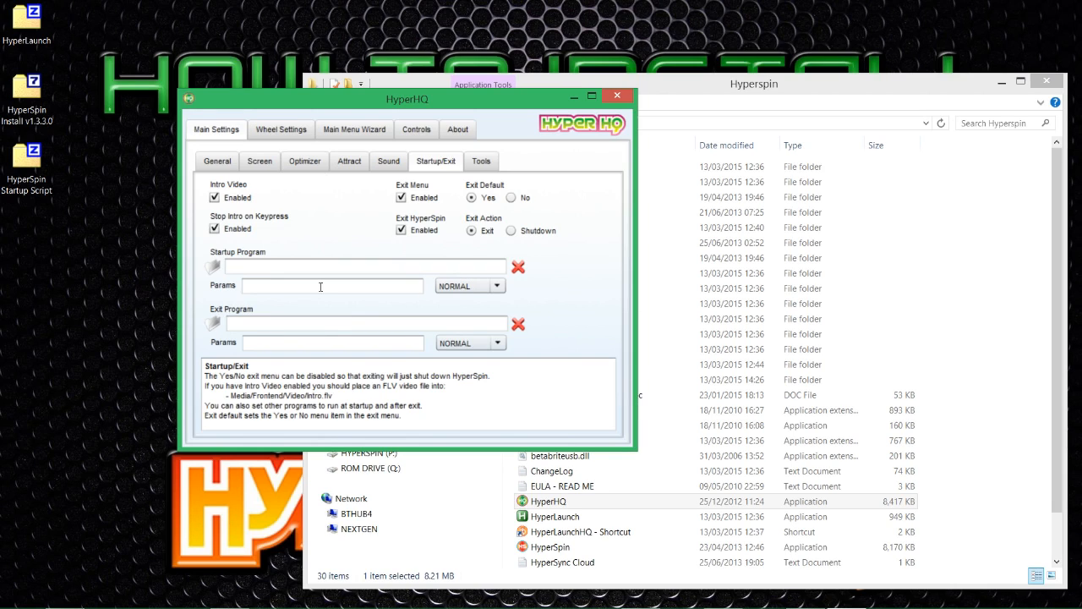
Set HyperHQ's startup program to HyperSpin Startup Script.exe from D:\Hyperspin\Utilities\Startup Script
left_click(213, 268)
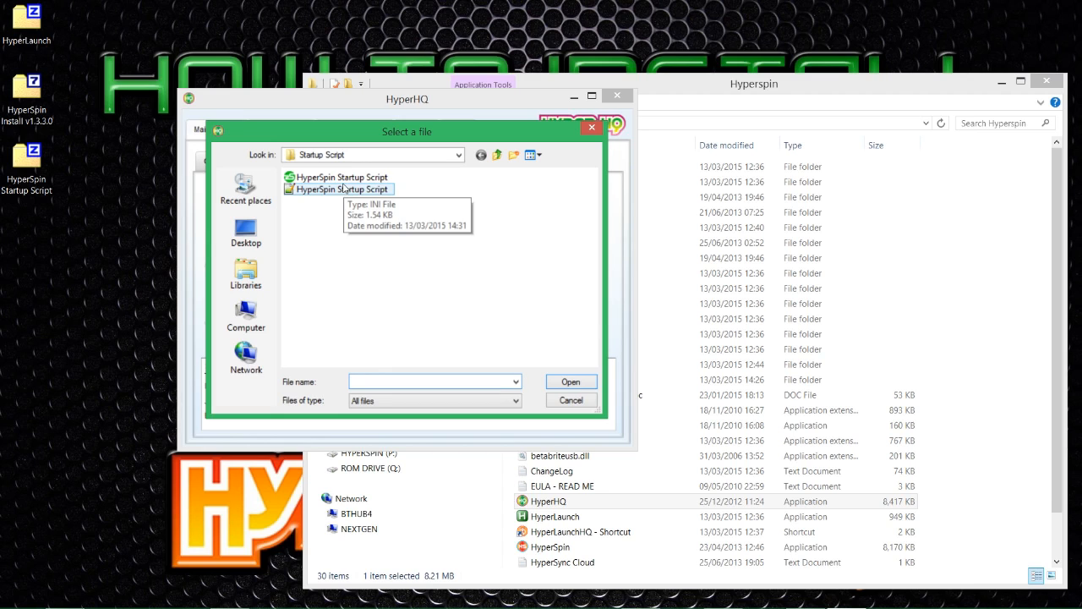
left_click(498, 156)
left_click(499, 157)
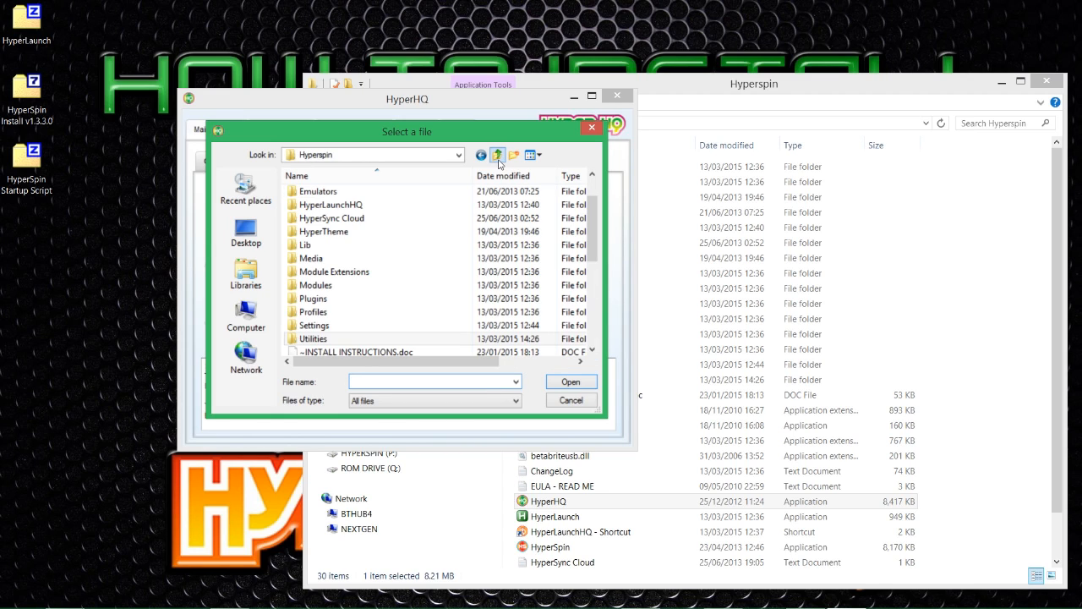
left_click(499, 157)
left_click(459, 156)
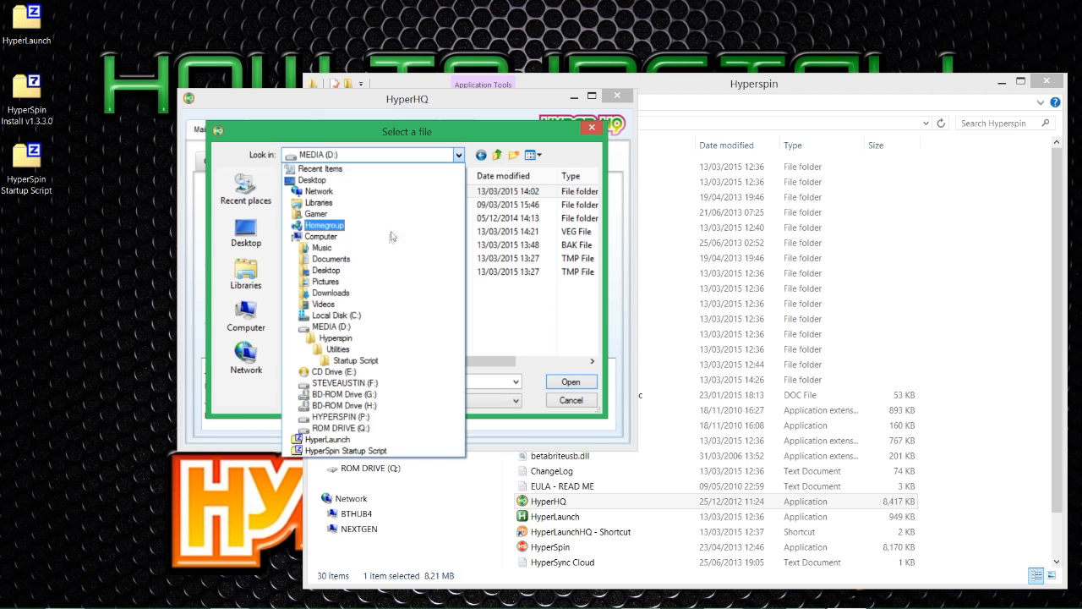
left_click(389, 332)
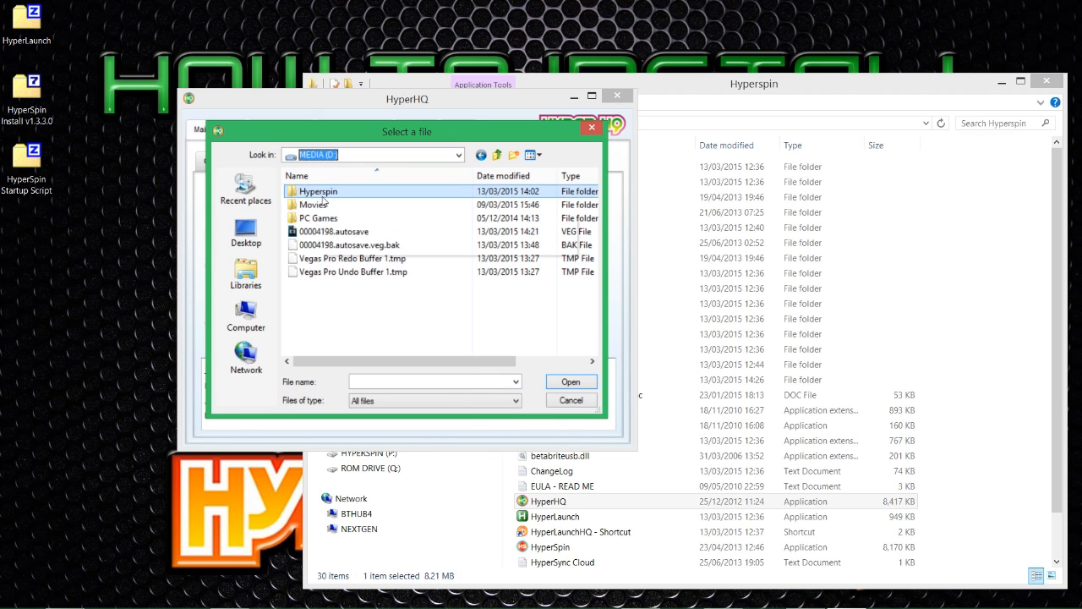
double_click(320, 192)
scroll(376, 290, "down", 5)
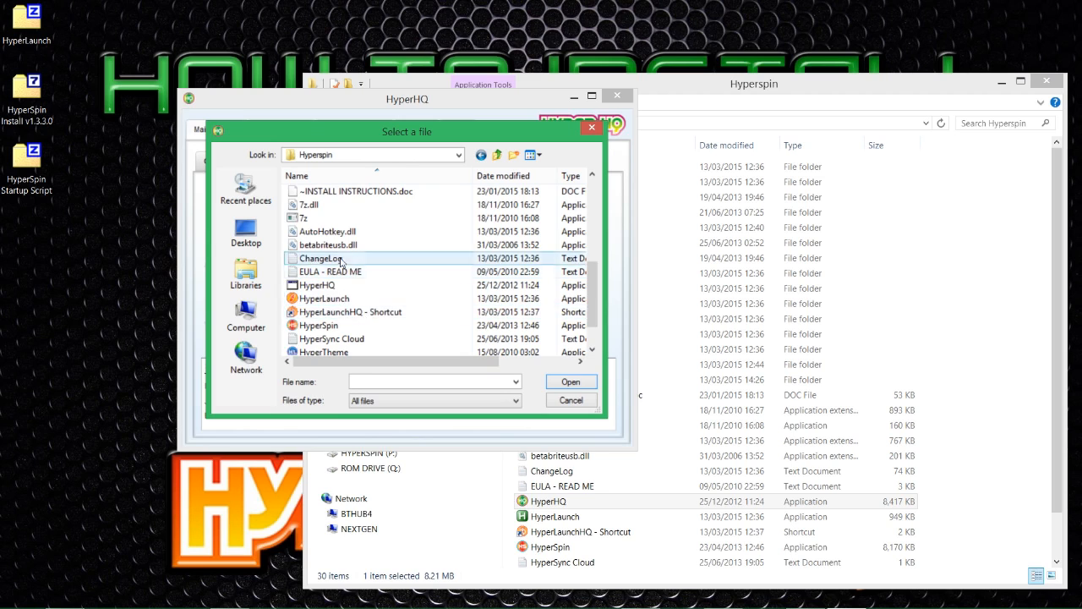
scroll(336, 265, "up", 2)
double_click(336, 265)
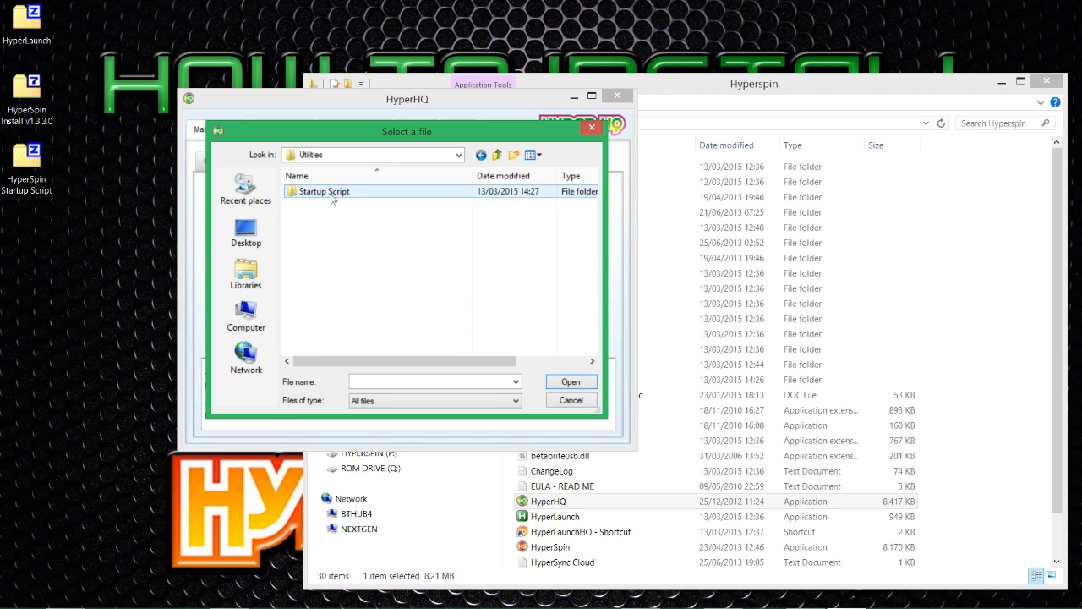
double_click(331, 194)
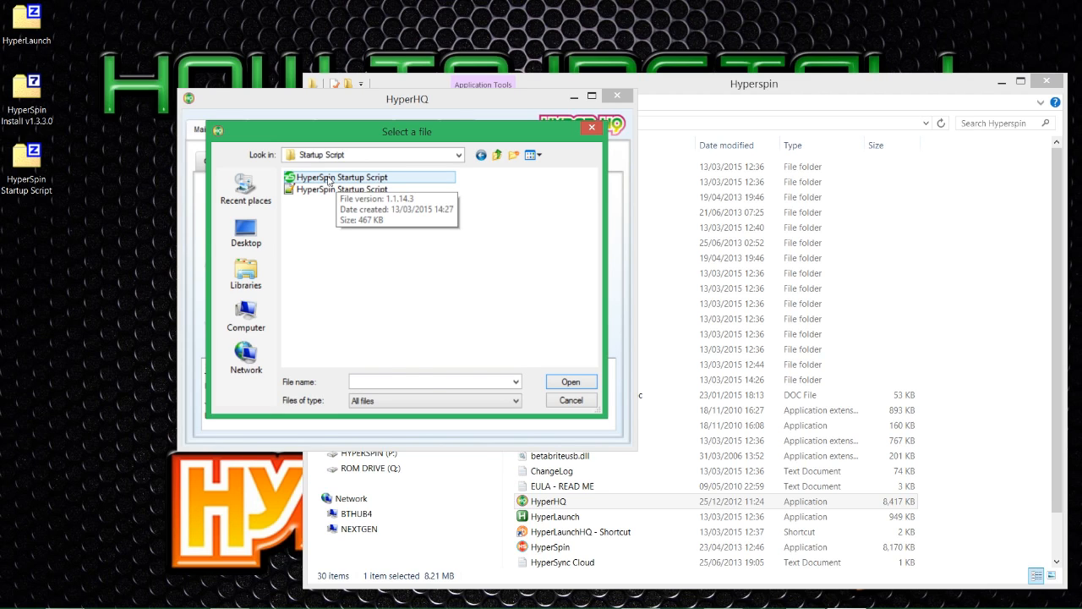
double_click(327, 180)
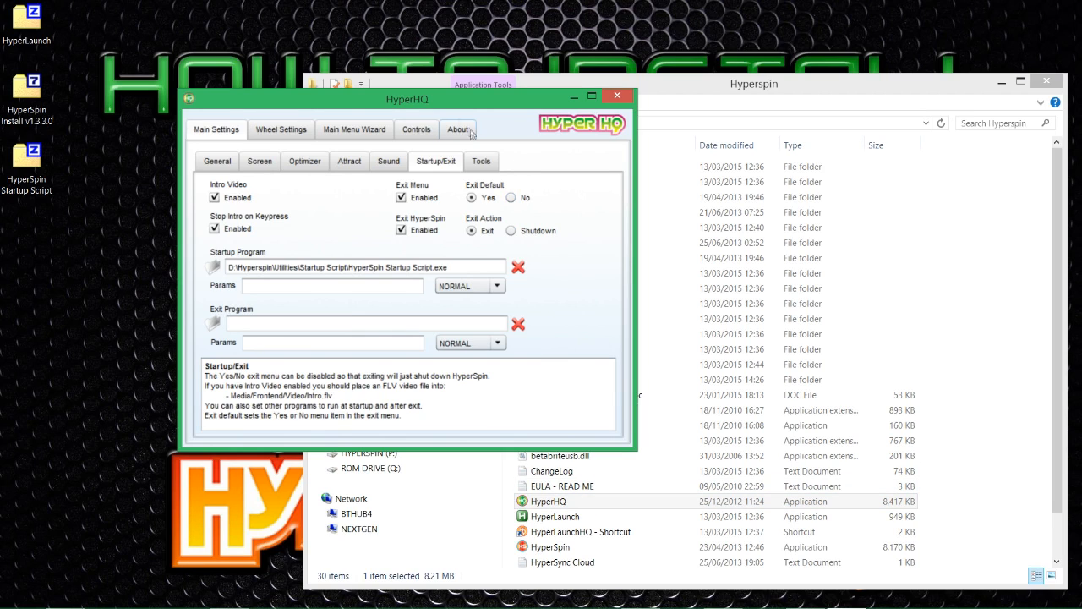
Close HyperHQ and launch HyperSpin from the Hyperspin folder
left_click_drag(450, 109, 617, 168)
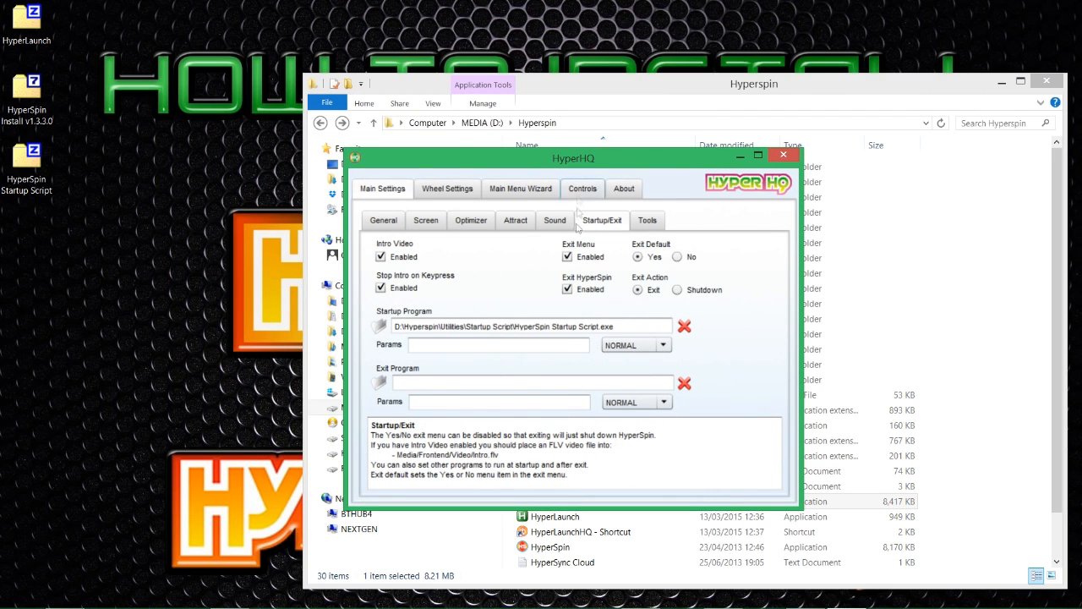
left_click_drag(611, 161, 568, 172)
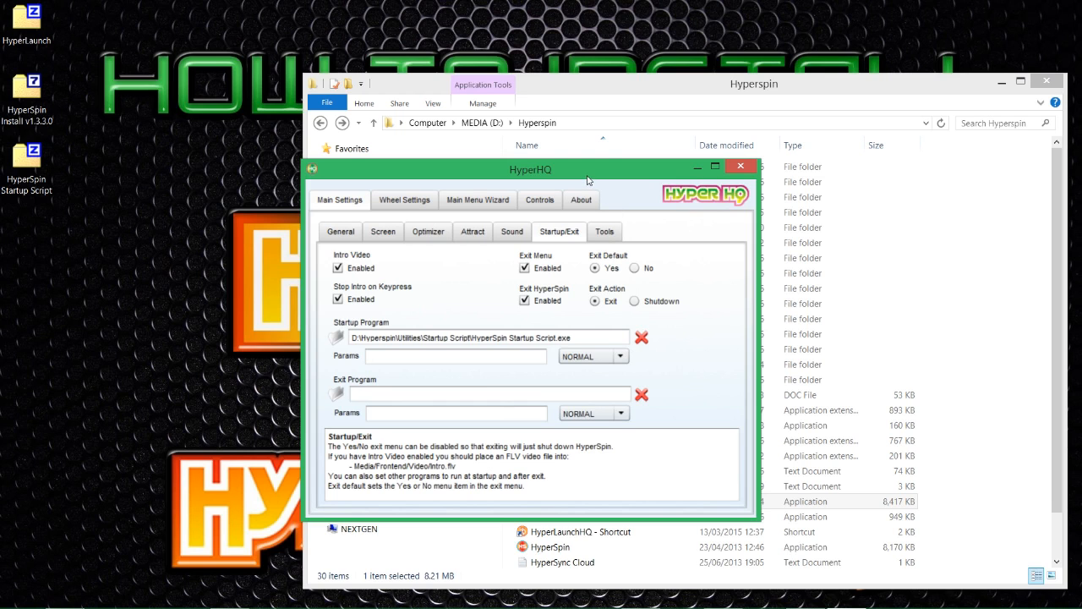
left_click(741, 169)
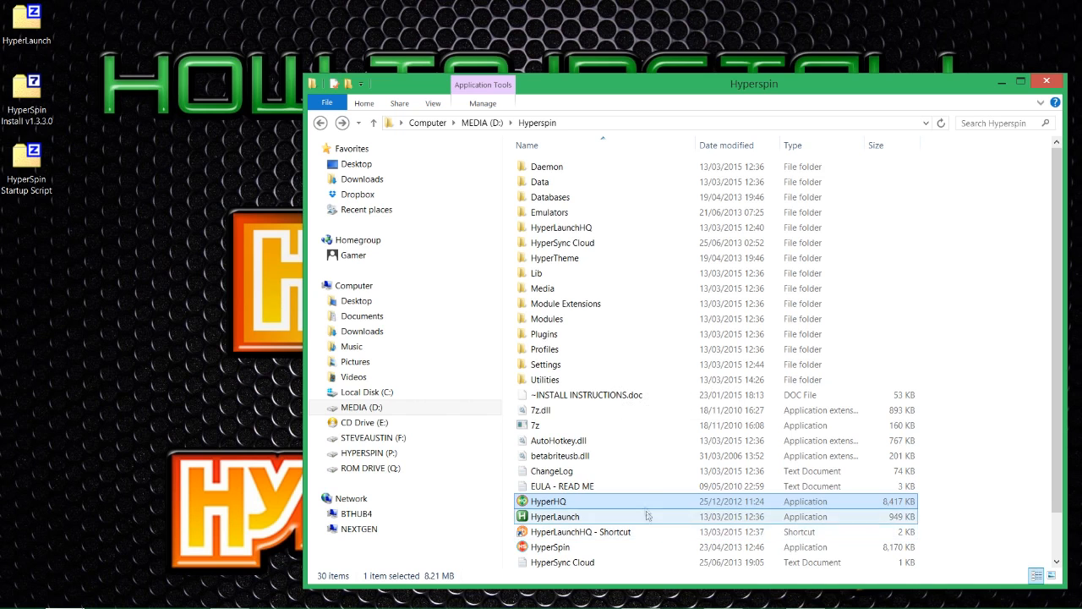
scroll(660, 480, "down", 1)
scroll(660, 481, "up", 1)
scroll(660, 484, "down", 1)
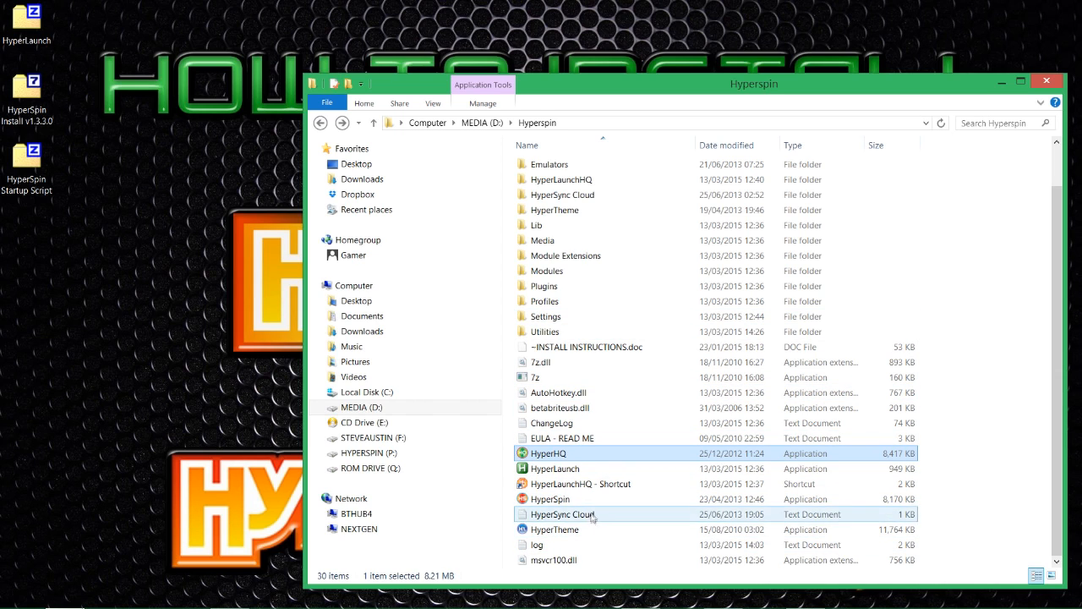
left_click(831, 501)
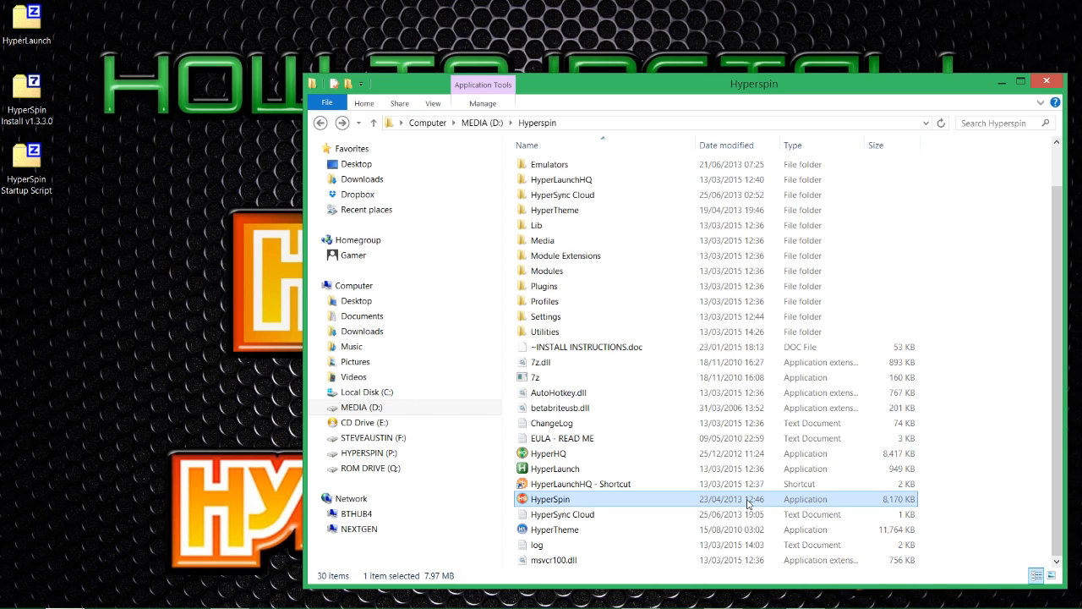
double_click(748, 502)
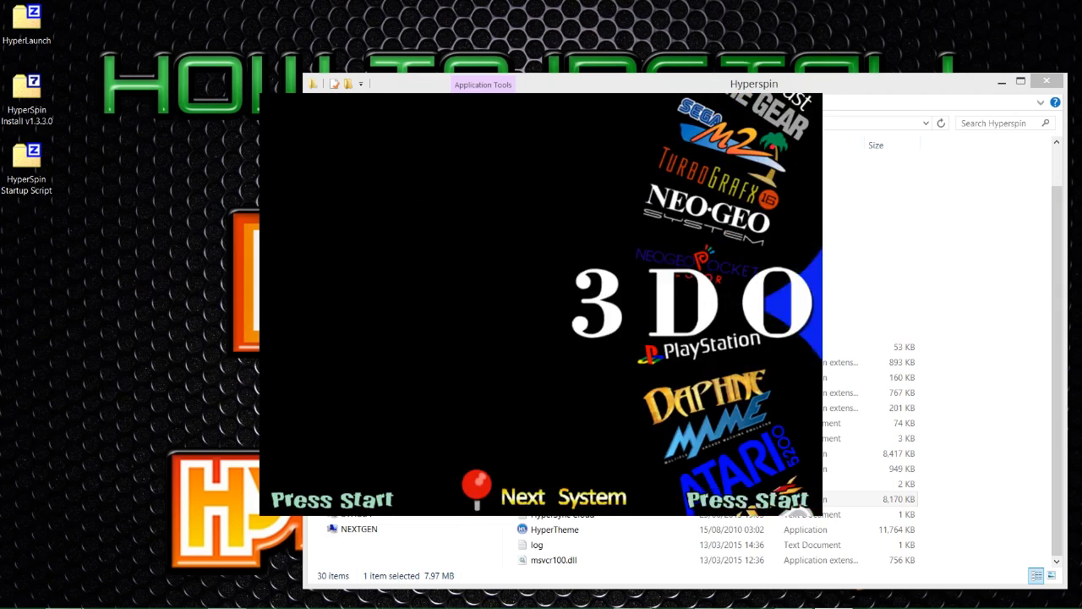
Test scrolling the HyperSpin system wheel in both directions, stopping at Game Gear
key("Down")
key("Down")
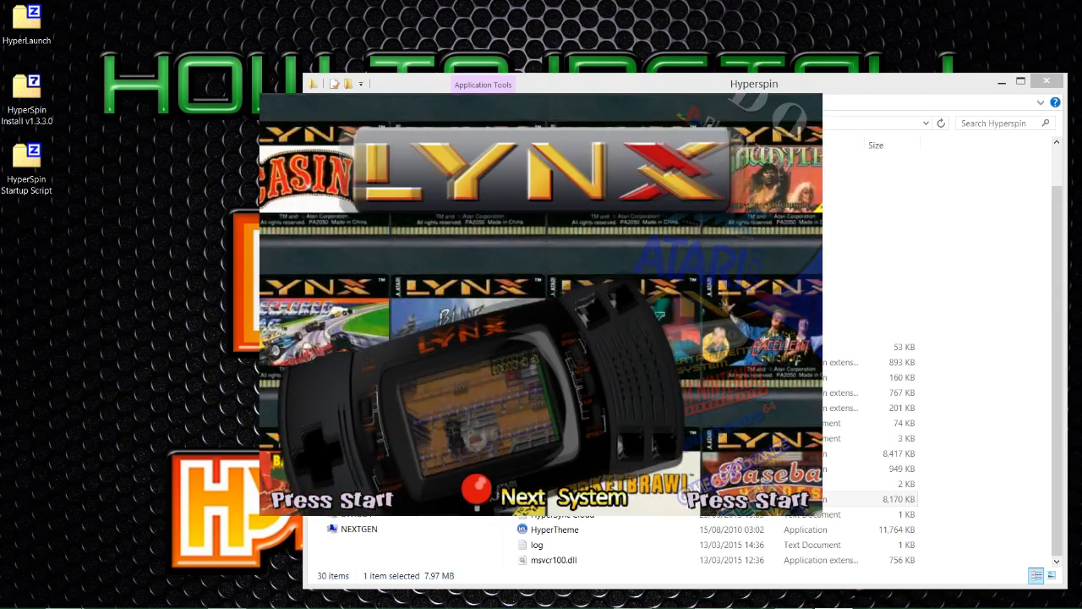
key("Up")
key("Up")
key("Up")
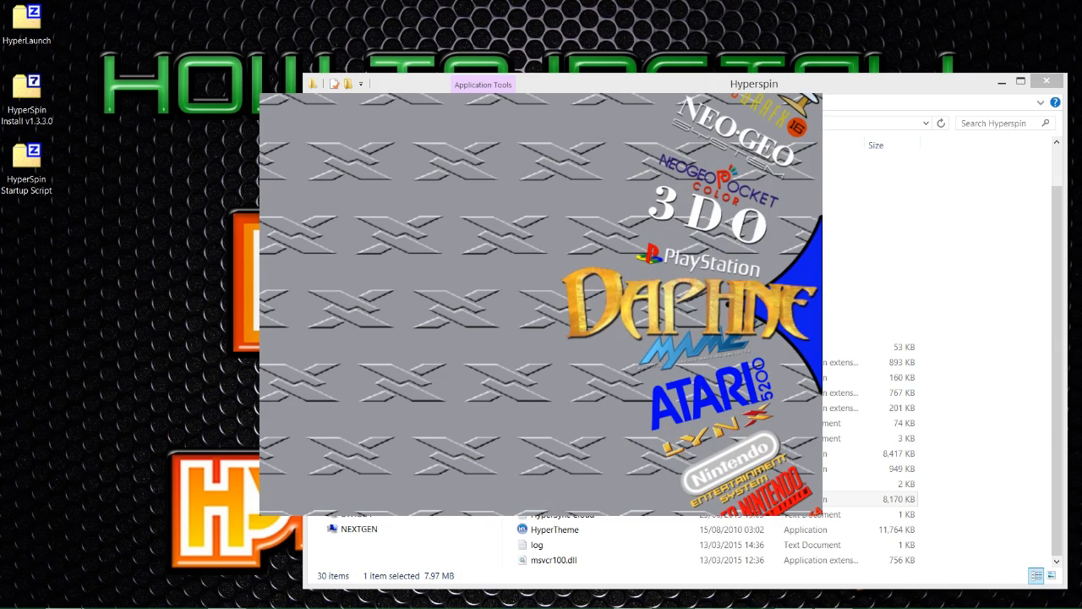
key("Up")
key("Up")
key("Up")
key("Up")
key("Up")
key("Up")
key("Up")
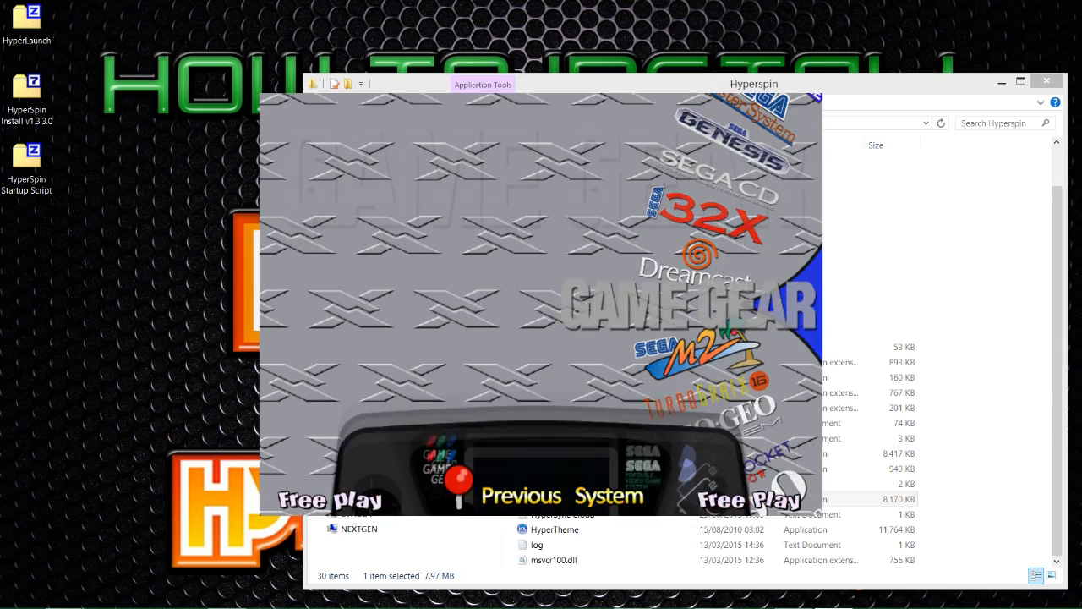
Enter the Game Gear game wheel and test skipping through its games by letter in both directions
key("Return")
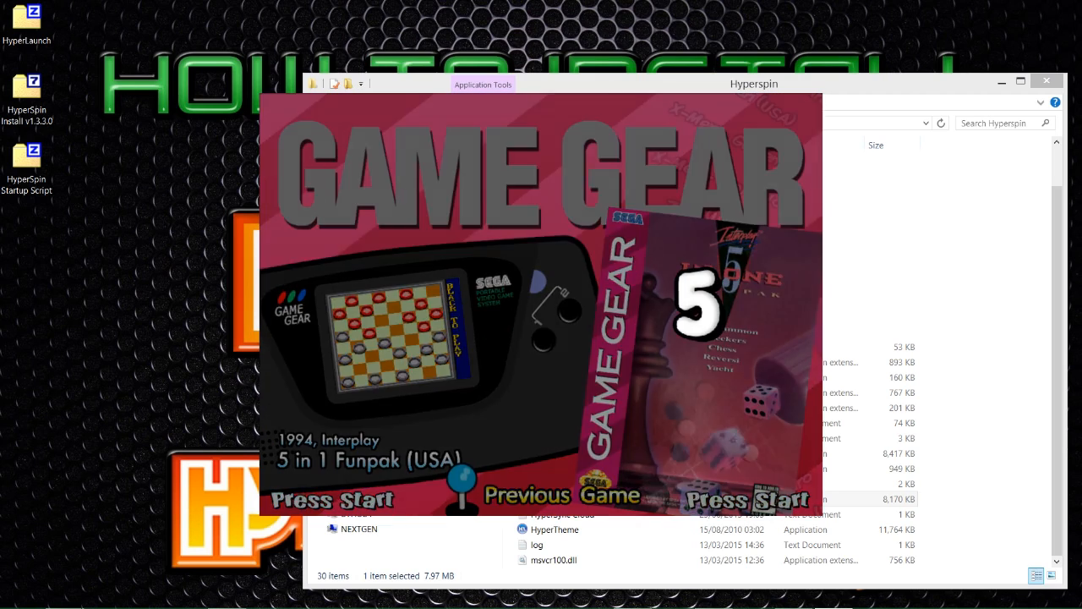
key("Right")
key("Right")
key("Right")
key("Right")
key("Left")
key("Left")
key("Left")
key("Left")
key("Left")
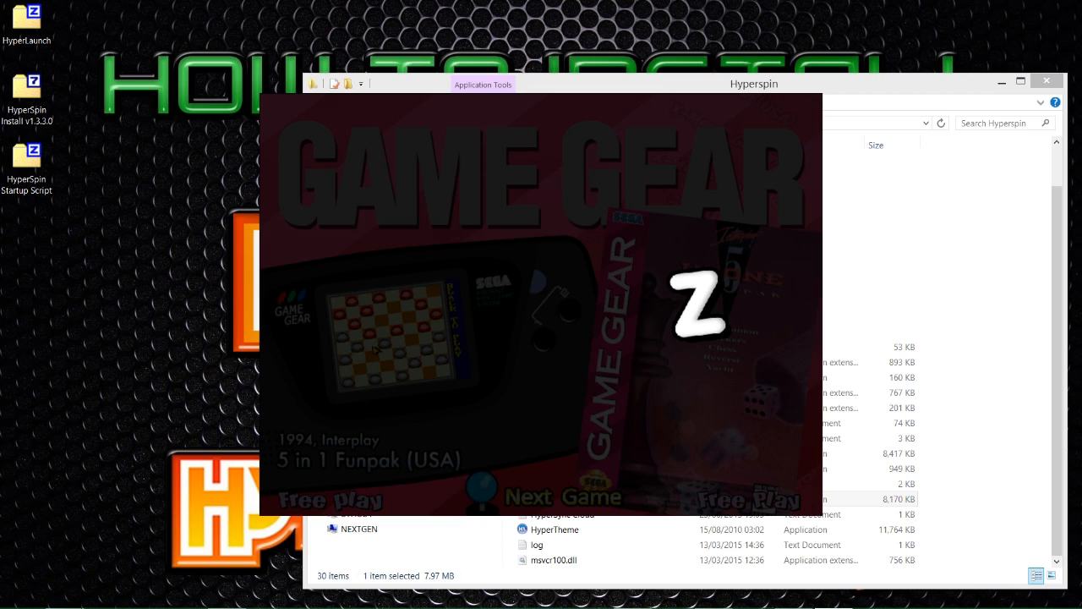
Leave the Game Gear wheel and exit HyperSpin
key("Escape")
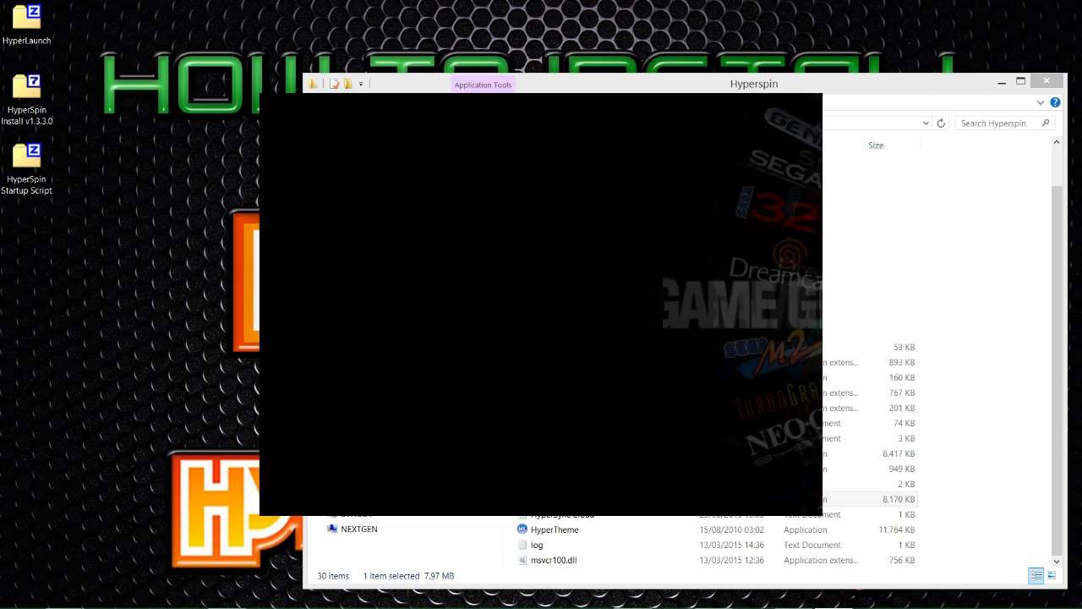
key("Escape")
key("Return")
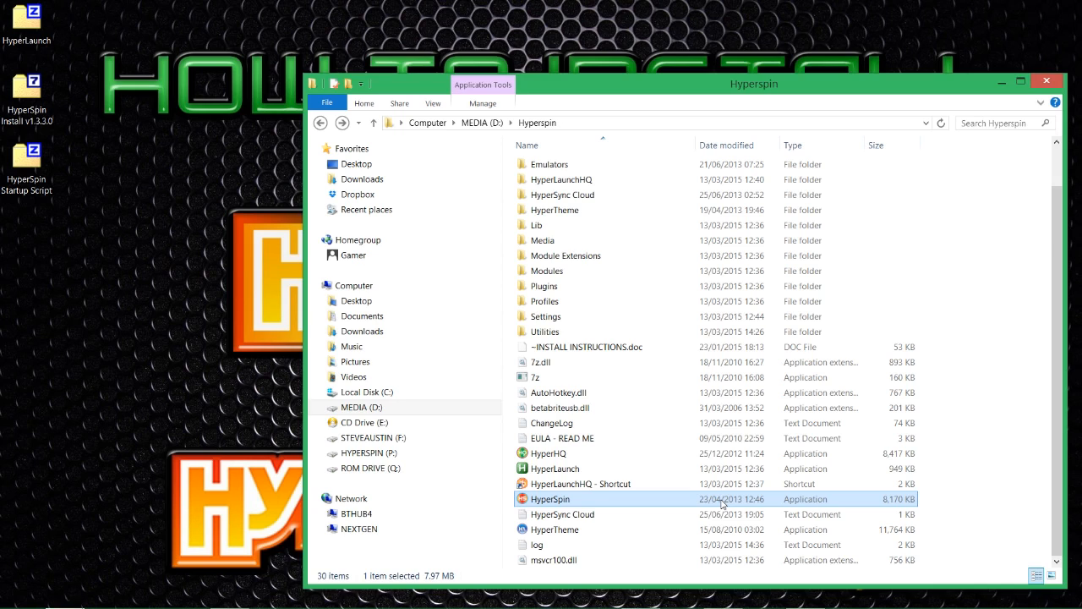
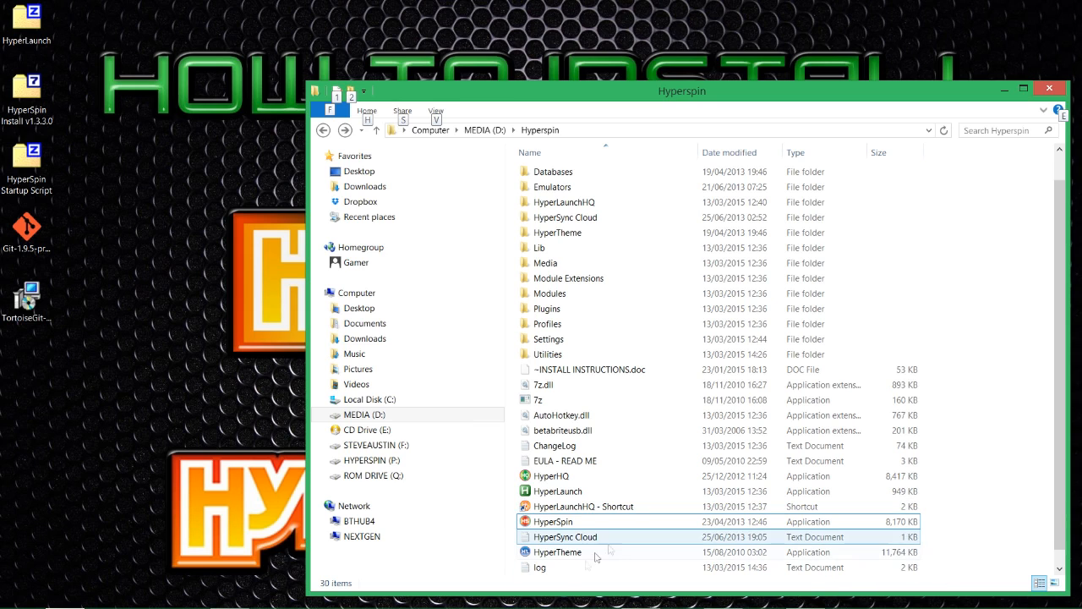
Switch to Firefox and show the HyperLaunch Downloads wiki page
mouse_move(457, 603)
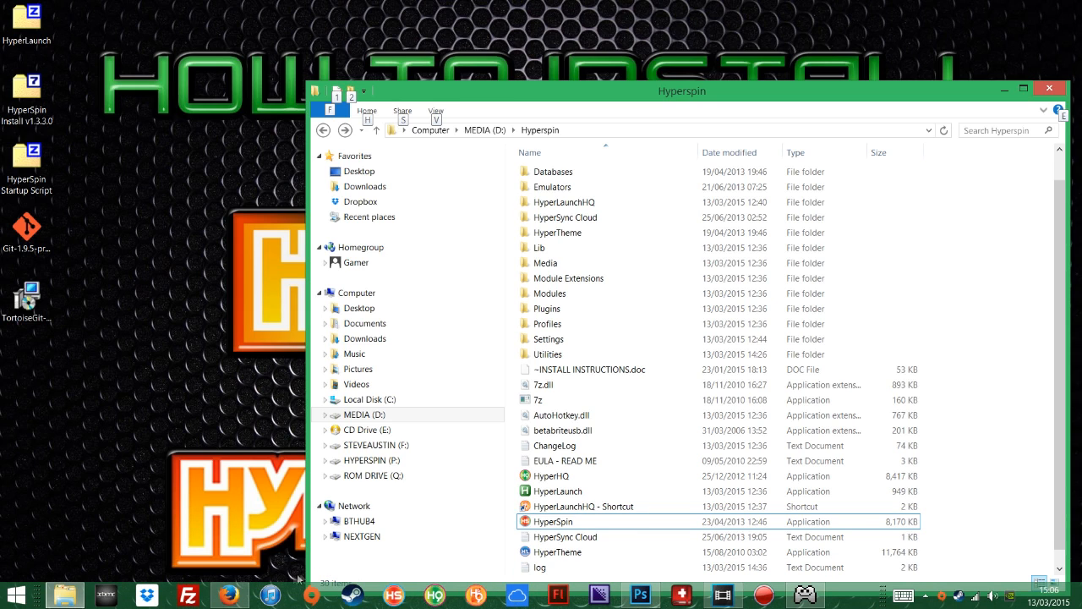
left_click(229, 596)
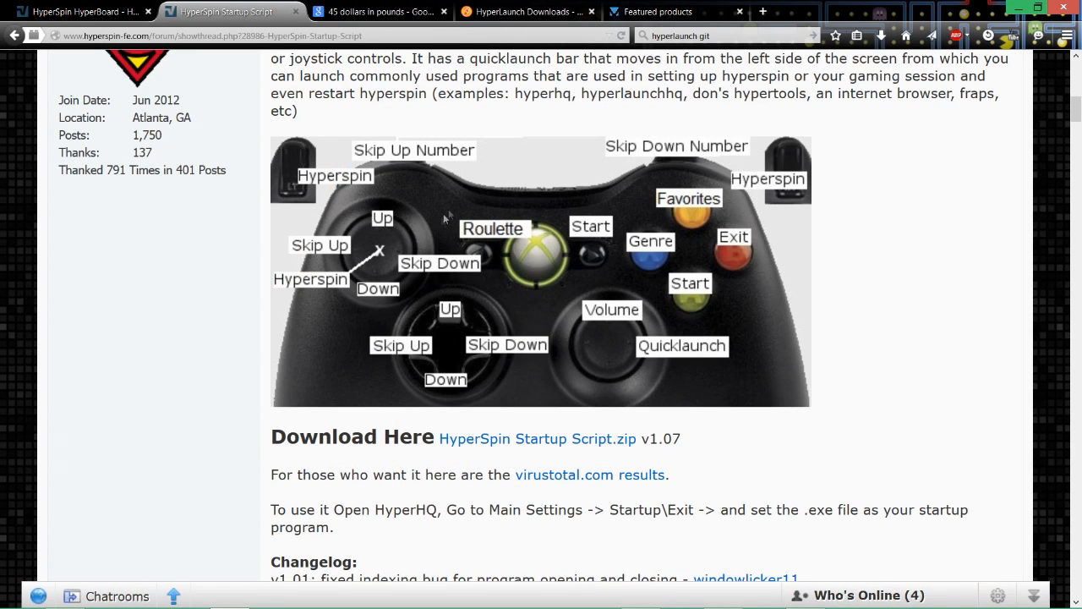
left_click(530, 14)
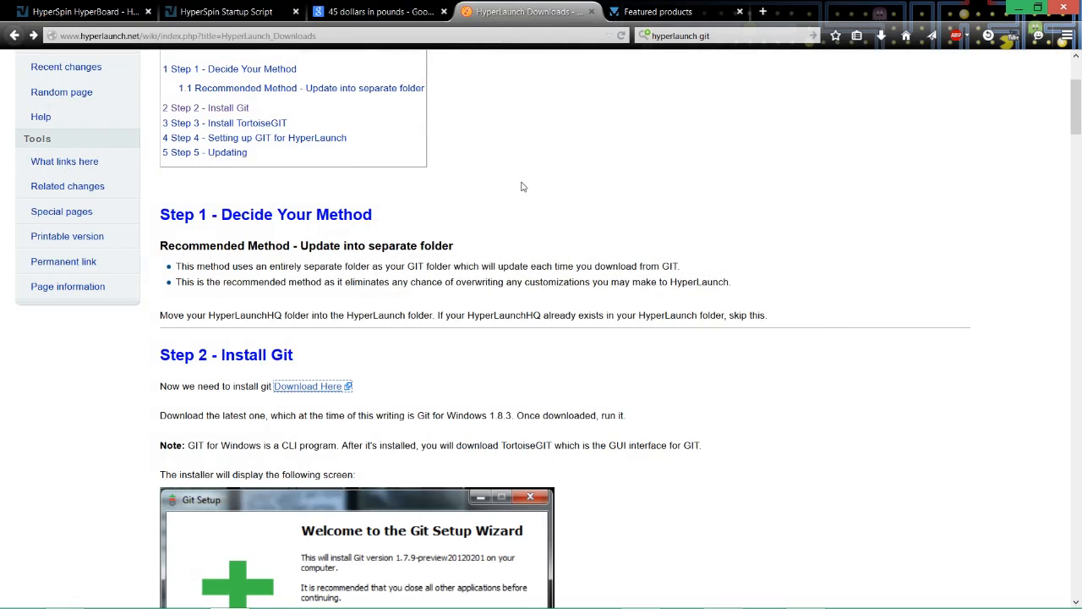
Review the HyperLaunch Downloads guide, covering the Git and TortoiseGit installation and setting up GIT for HyperLaunch
scroll(524, 186, "up", 2)
scroll(524, 186, "down", 10)
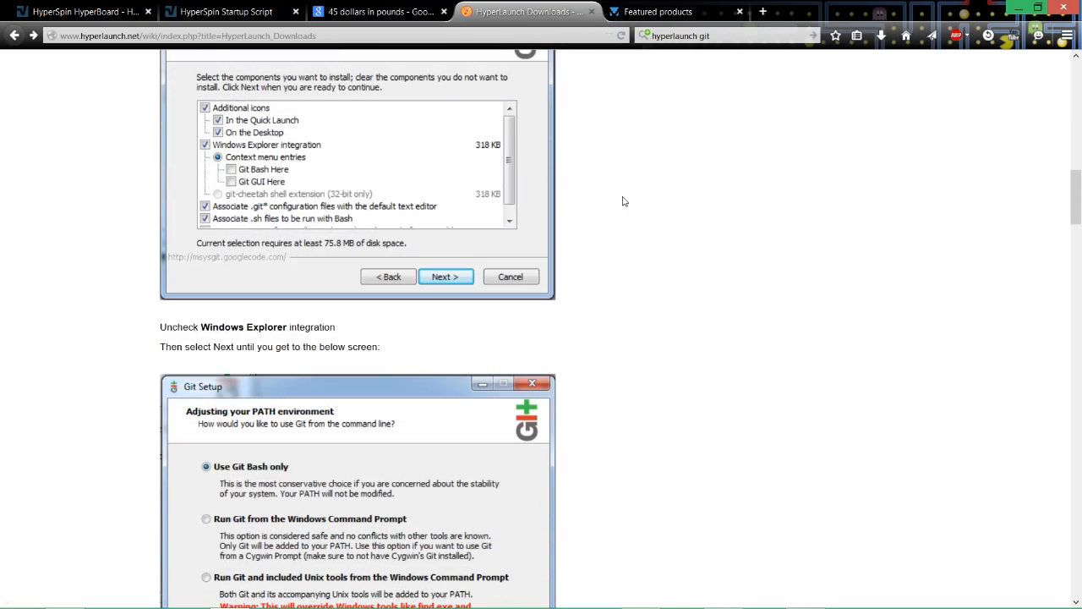
scroll(630, 288, "down", 3)
scroll(631, 287, "down", 8)
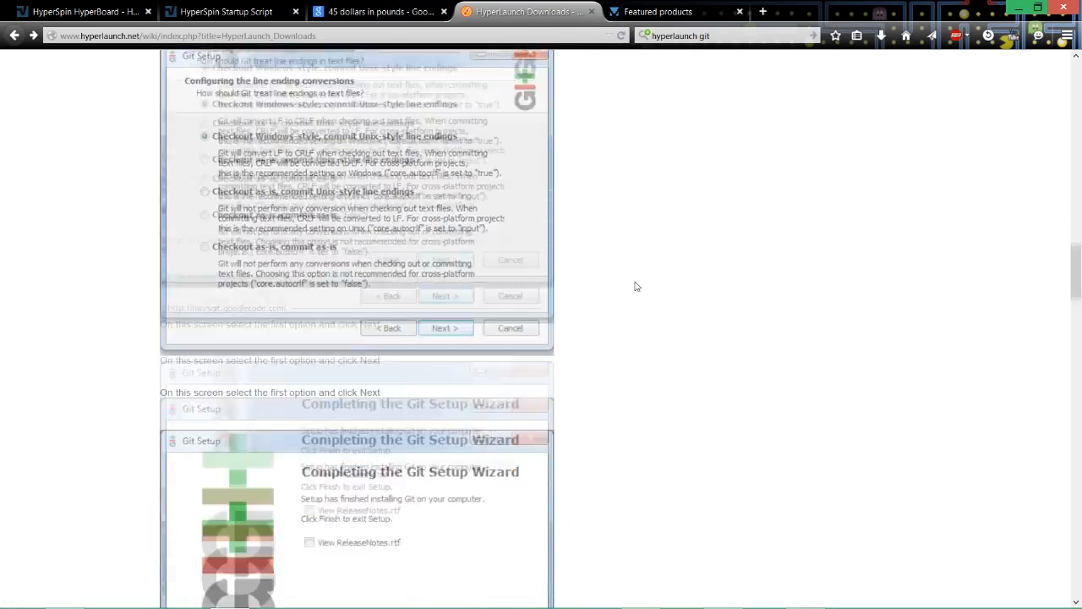
scroll(637, 287, "down", 10)
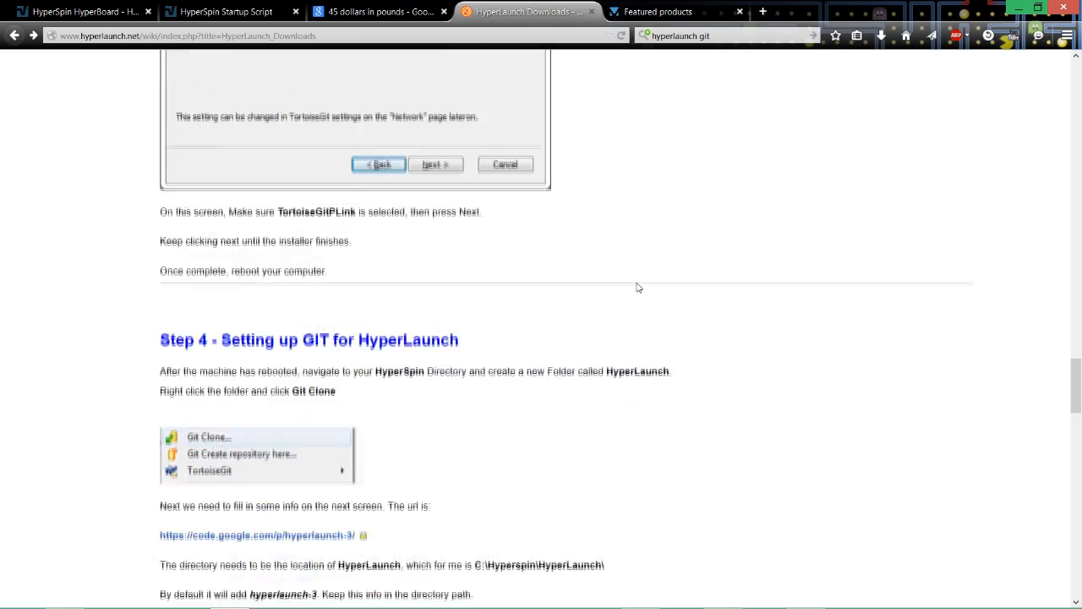
scroll(640, 285, "up", 2)
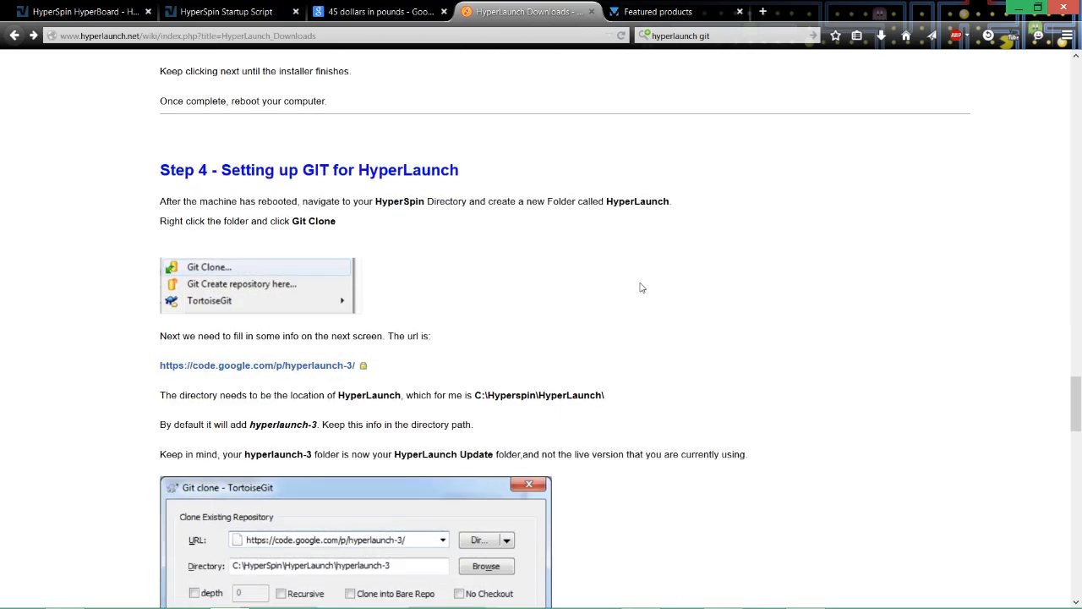
scroll(640, 285, "up", 8)
scroll(641, 288, "up", 15)
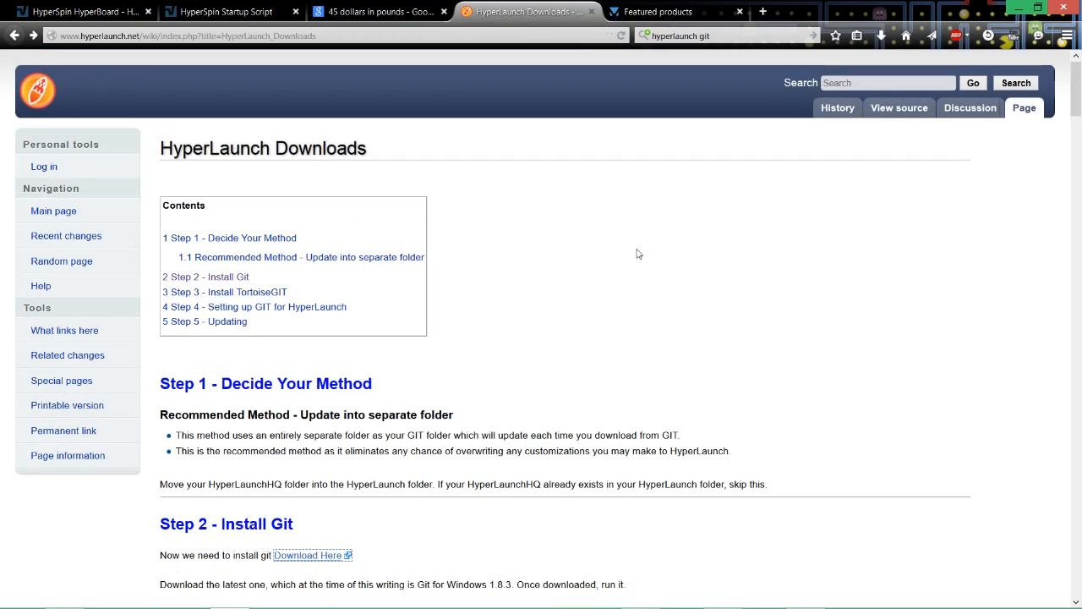
scroll(642, 254, "down", 15)
scroll(649, 252, "down", 10)
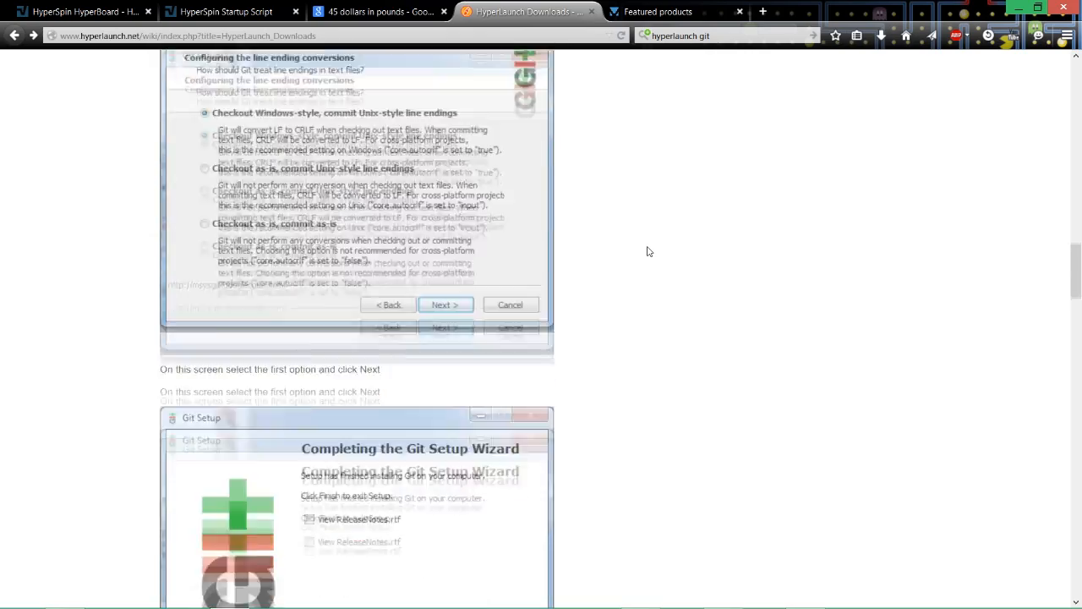
scroll(649, 252, "up", 12)
scroll(648, 252, "up", 15)
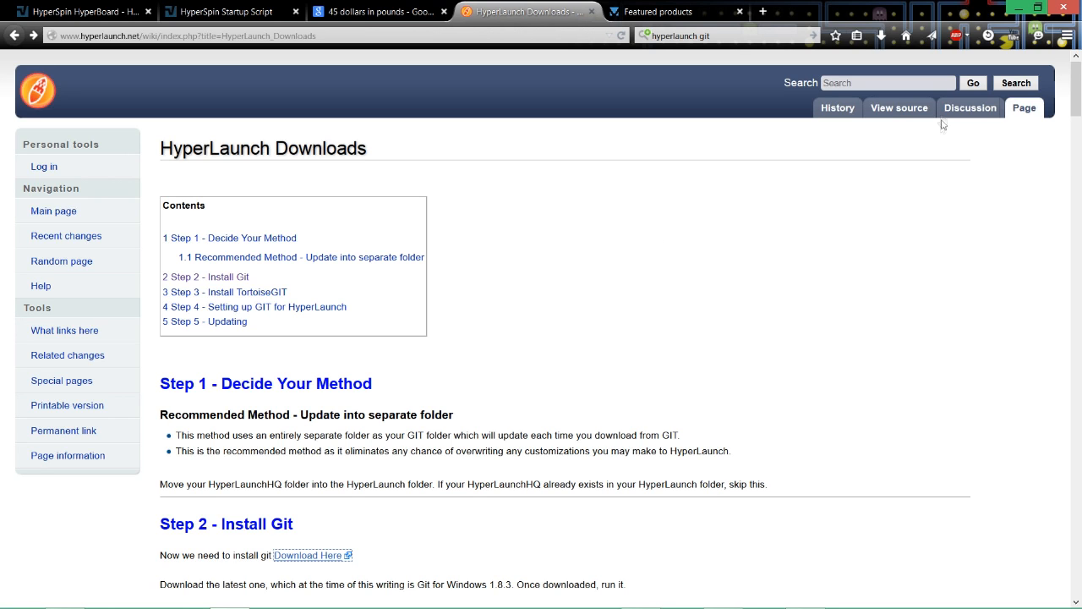
Minimize the browser to return to the Hyperspin folder
left_click_drag(926, 24, 871, 41)
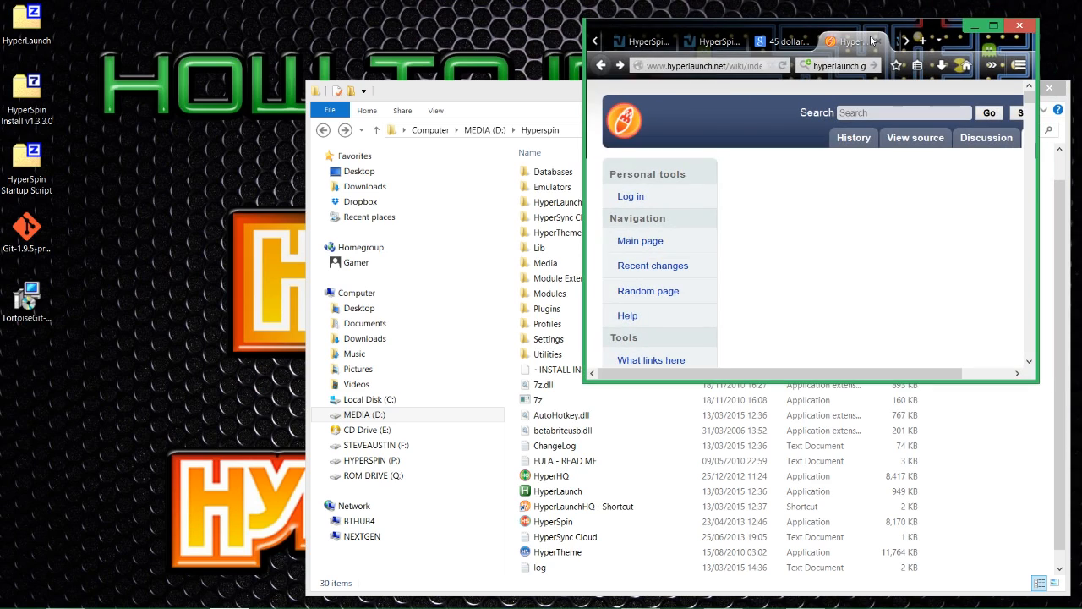
left_click(993, 26)
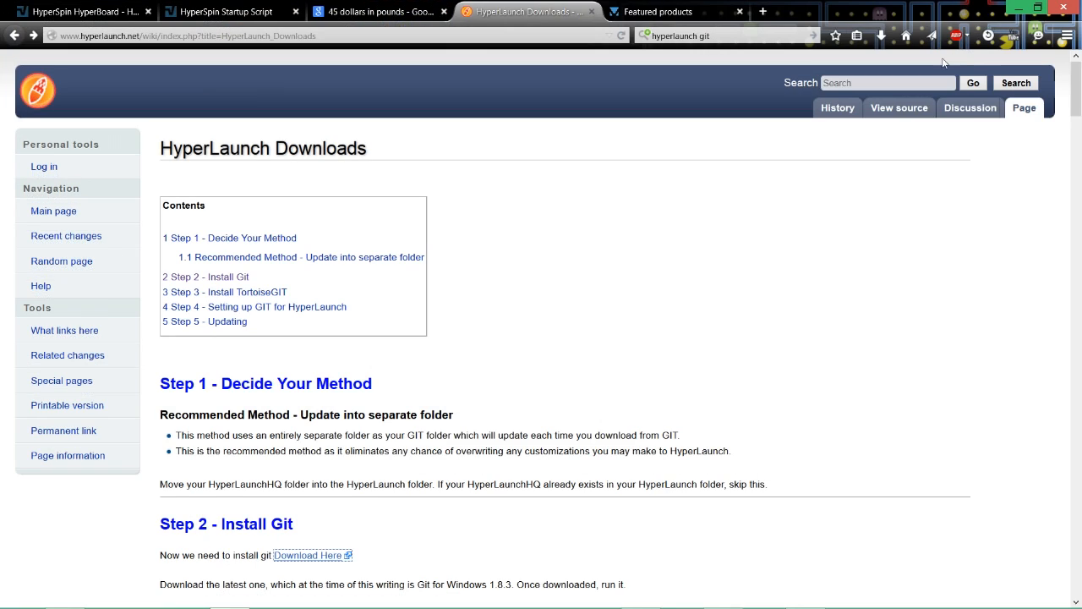
left_click(1018, 8)
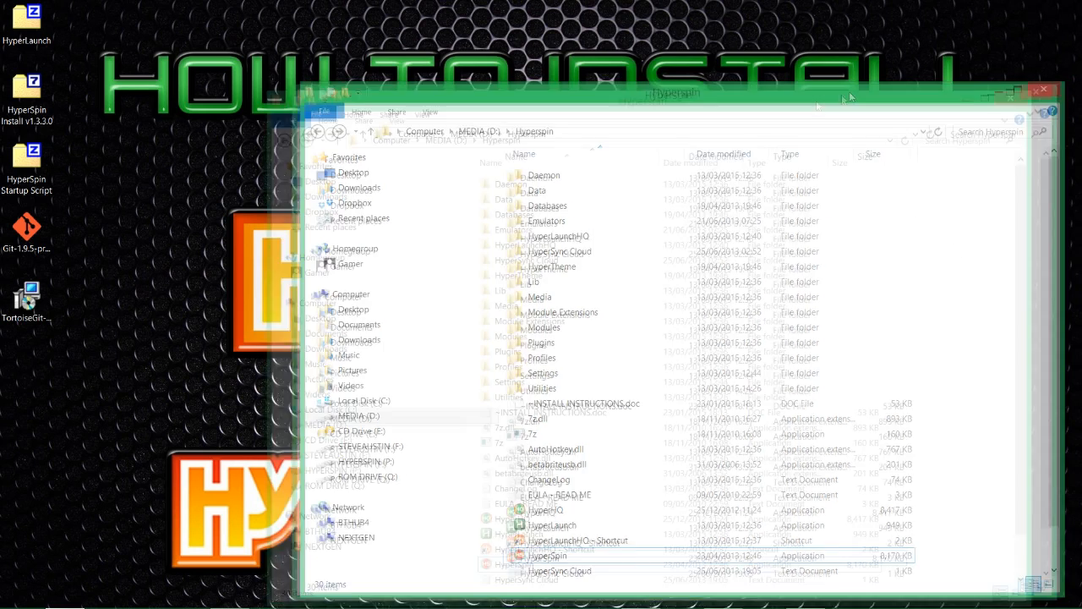
left_click_drag(850, 98, 784, 68)
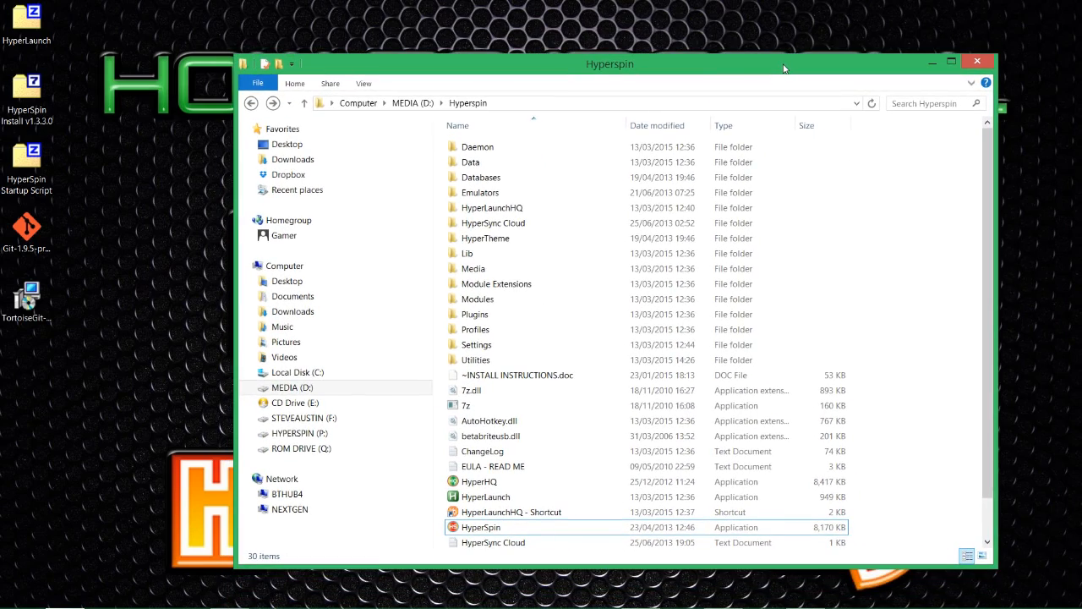
left_click_drag(728, 71, 749, 81)
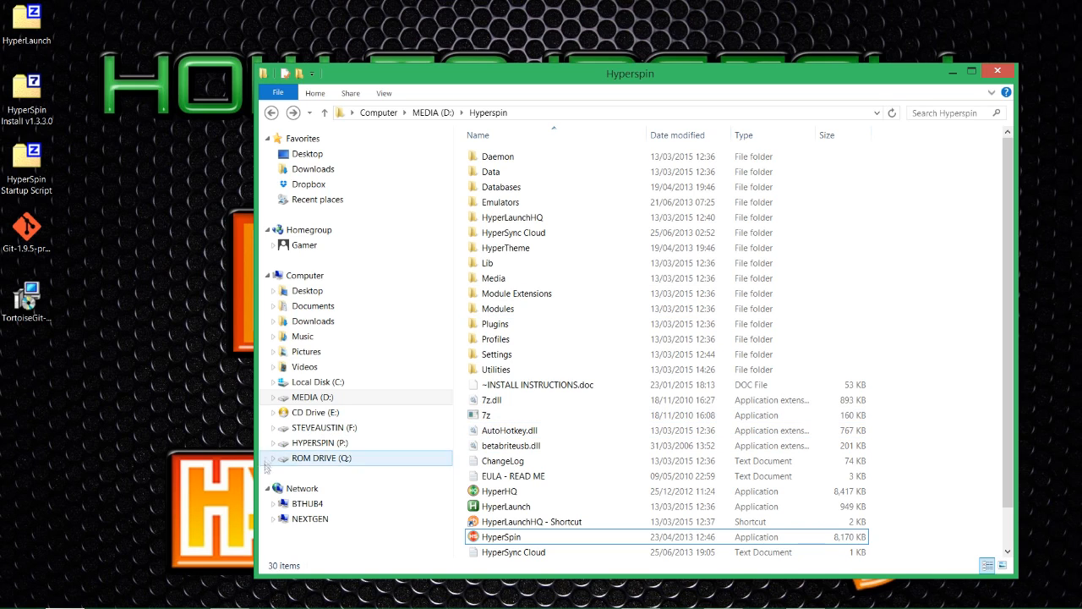
mouse_move(218, 598)
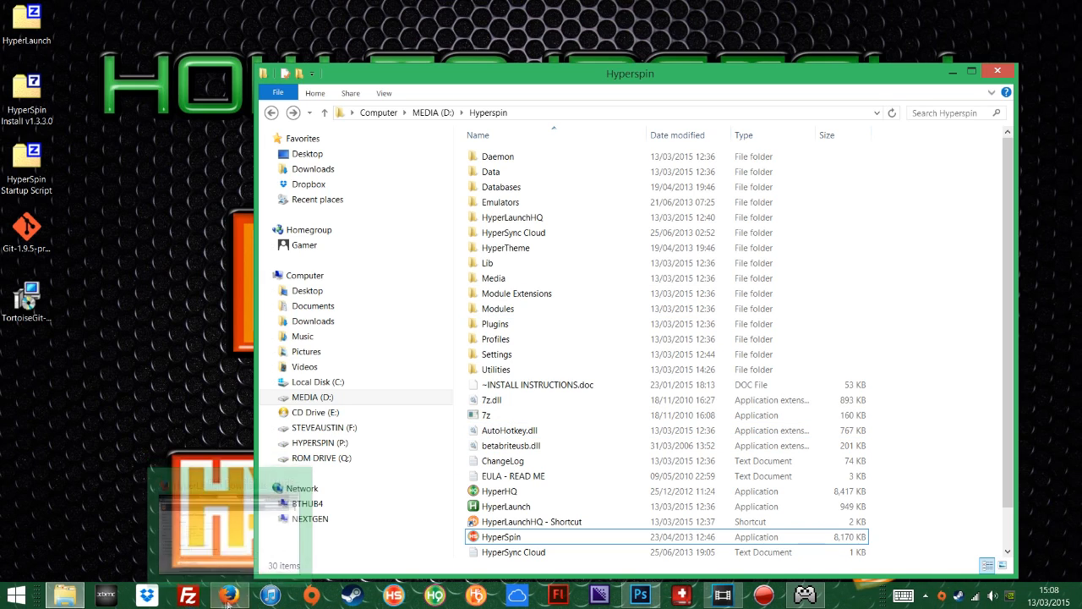
left_click(254, 507)
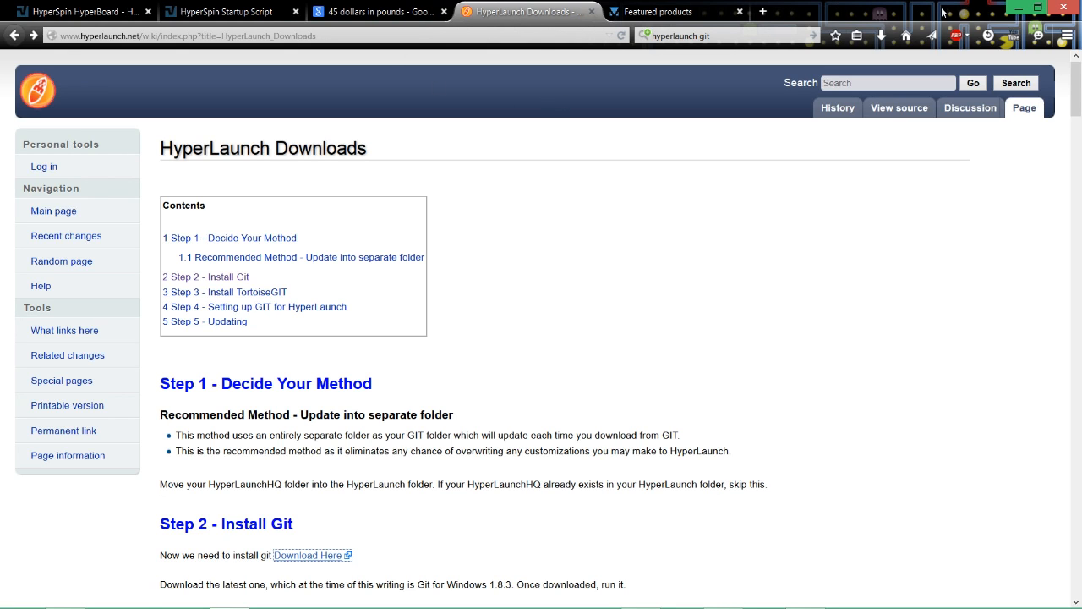
left_click(1017, 9)
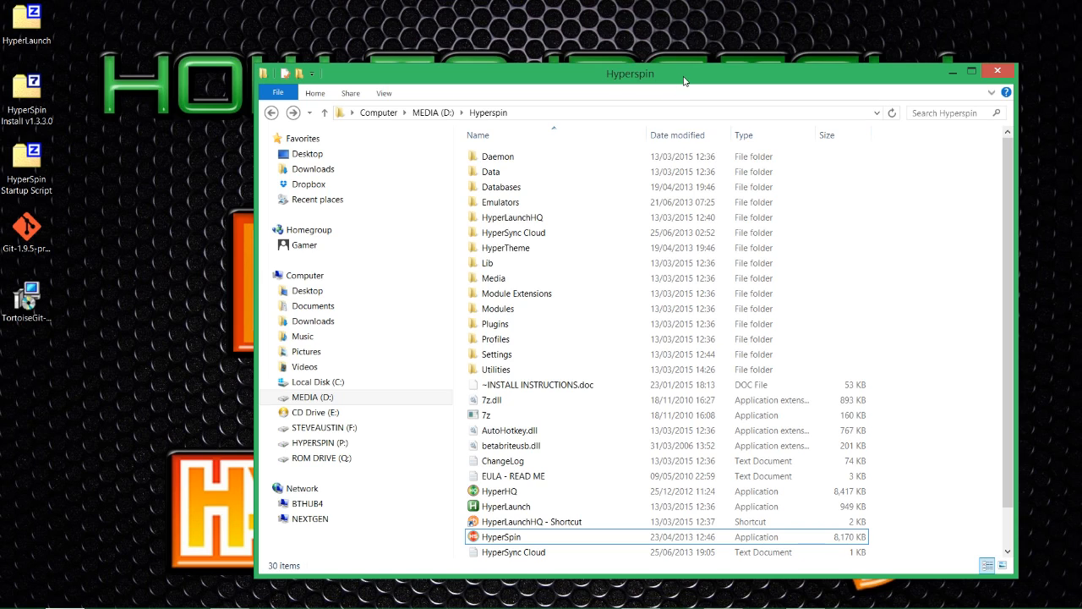
left_click(175, 249)
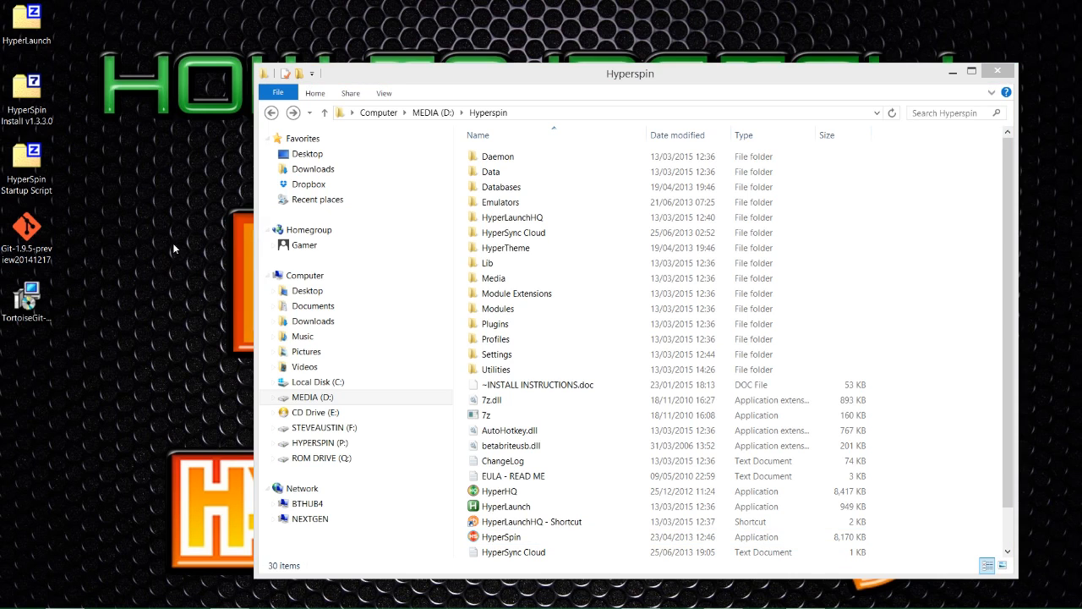
Switch to Firefox and open the Donate page from the HyperSpin Startup Script forum thread
mouse_move(250, 604)
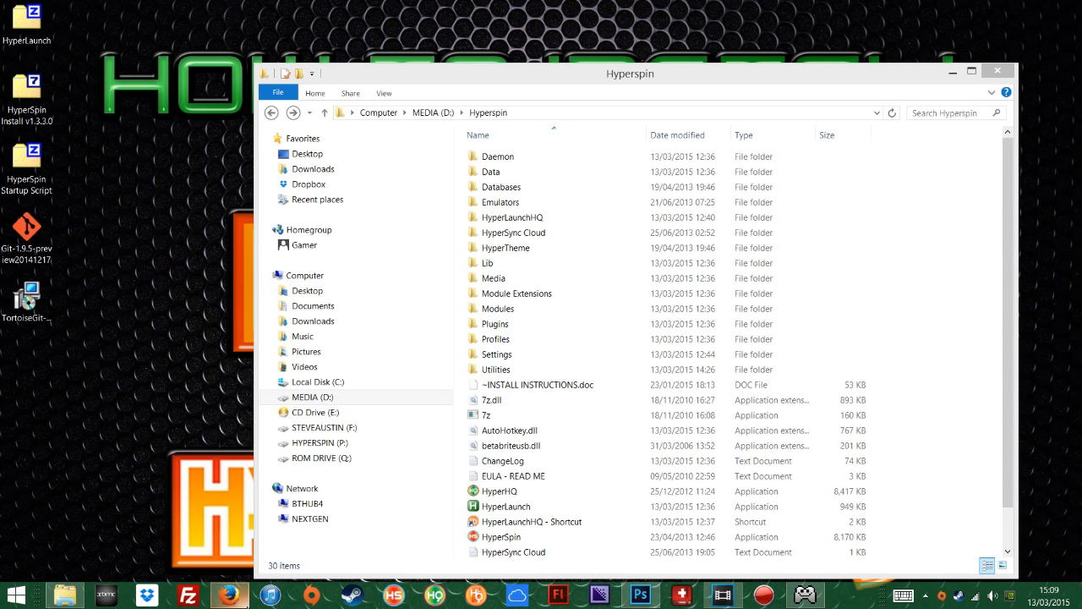
left_click(228, 596)
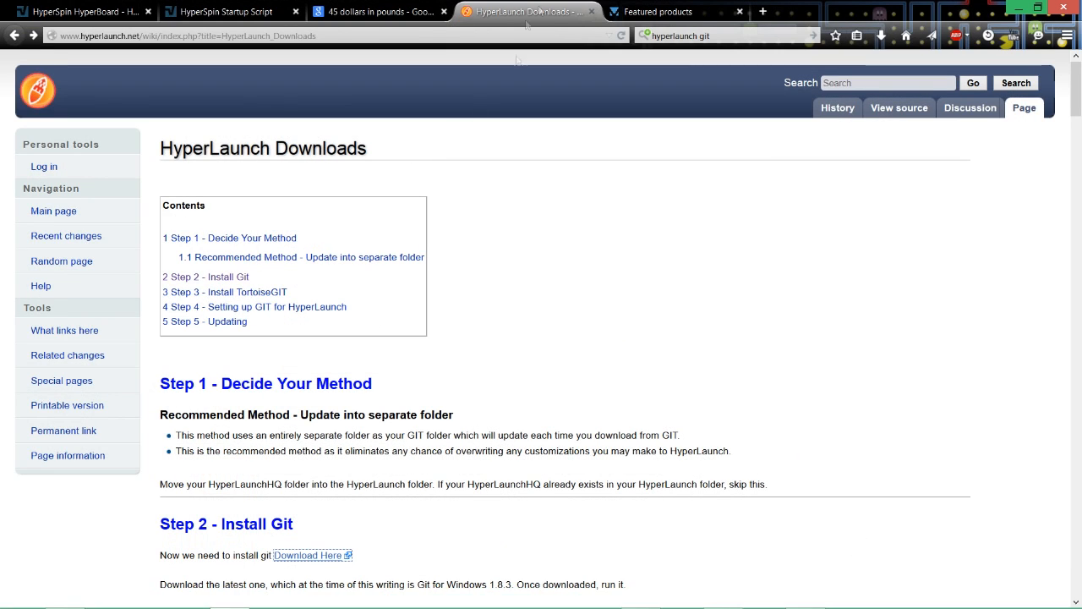
left_click(224, 12)
scroll(425, 153, "up", 10)
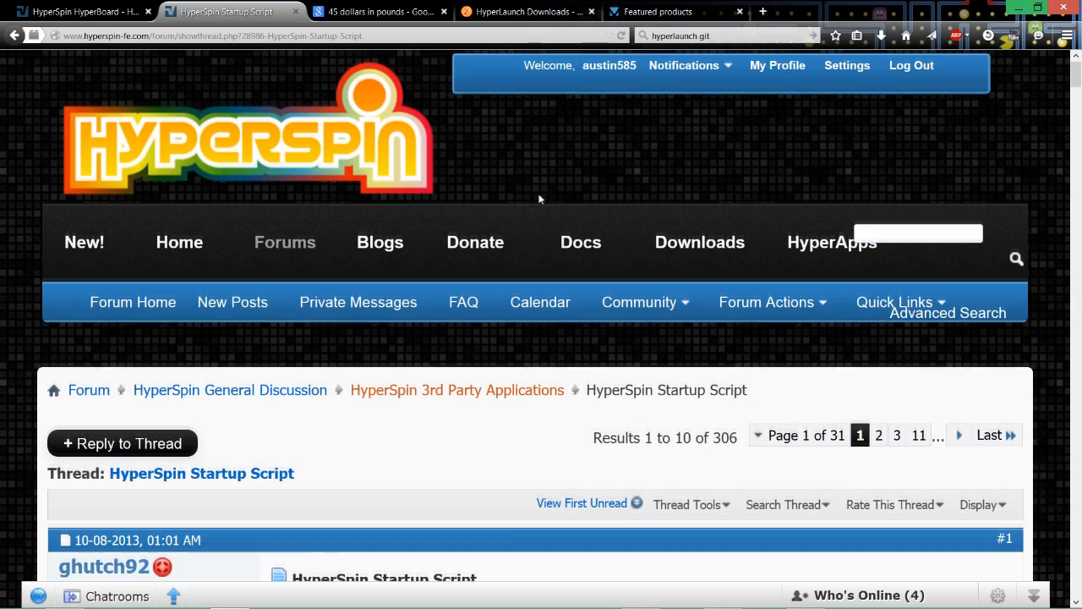
left_click(486, 245)
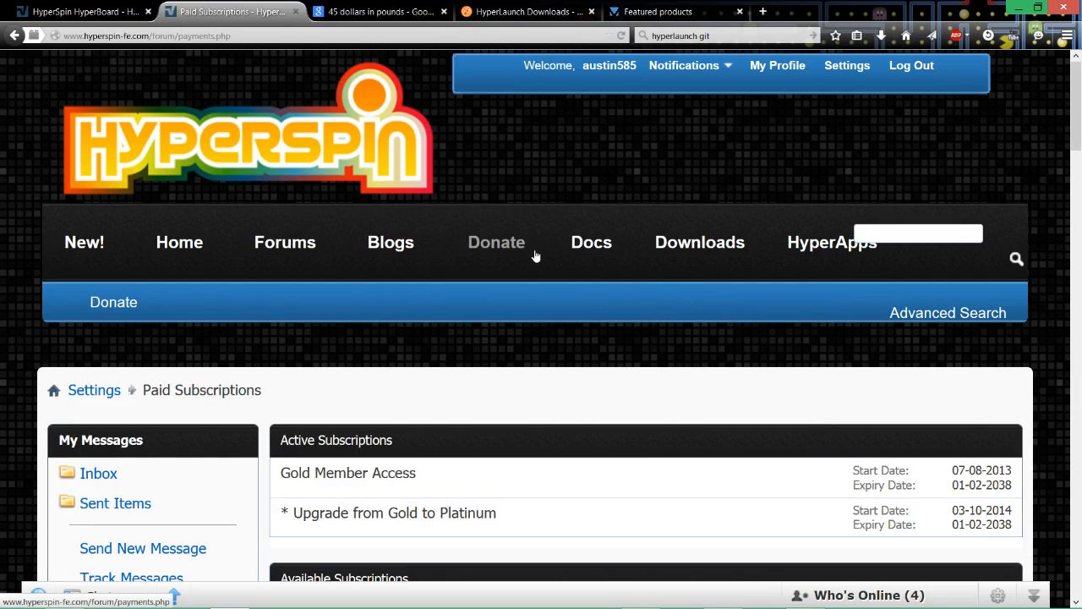
Review the available HyperSpin subscriptions, including the Platinum Supporting Member benefits, its cost options and the upgrade from Gold to Platinum
scroll(664, 313, "down", 4)
scroll(663, 313, "down", 3)
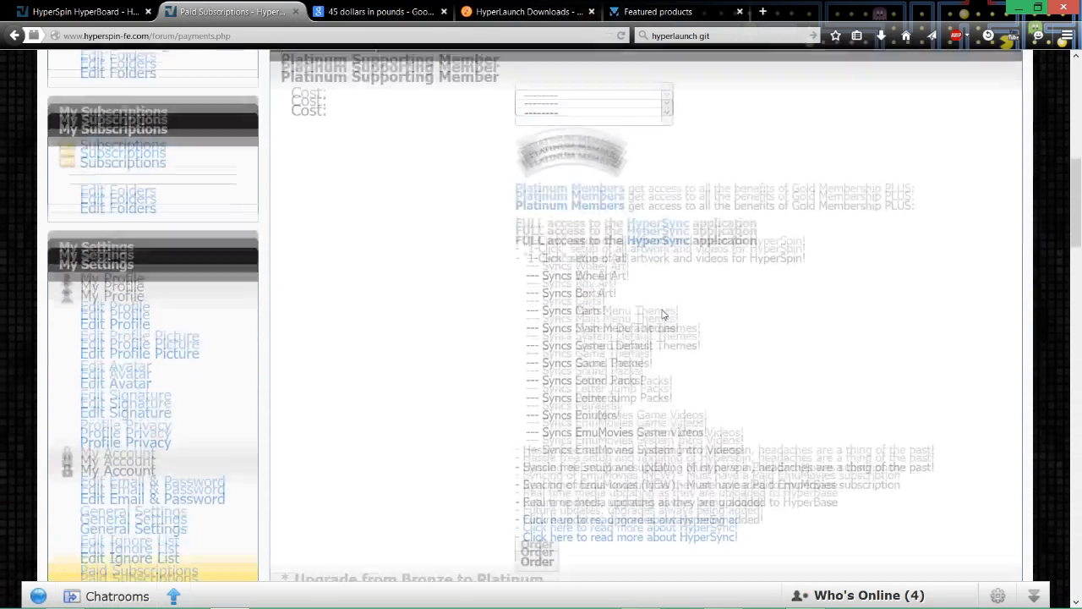
scroll(749, 304, "up", 5)
scroll(738, 325, "down", 3)
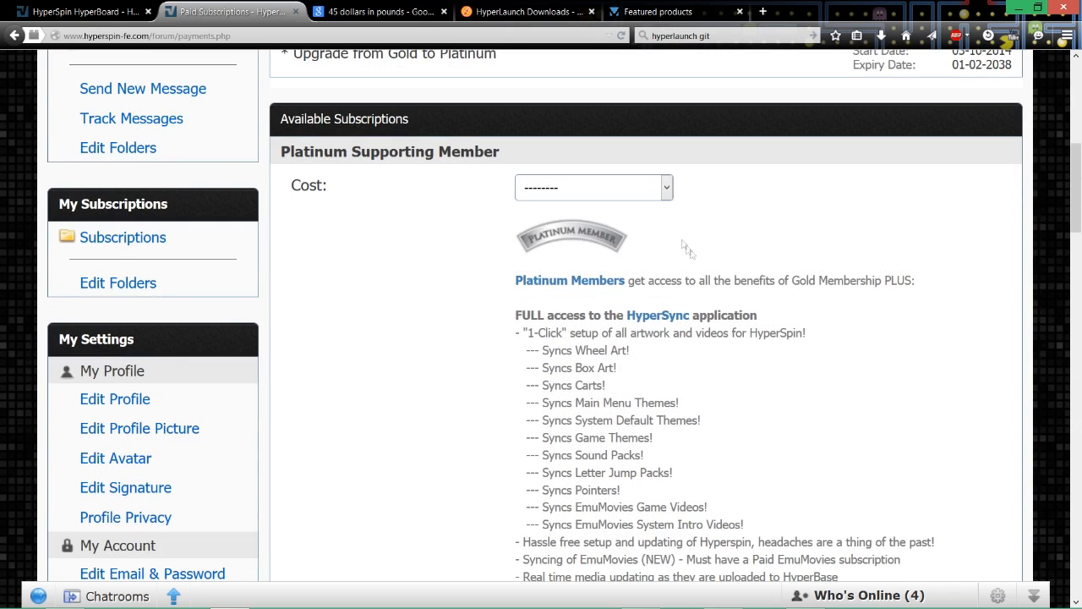
left_click(666, 188)
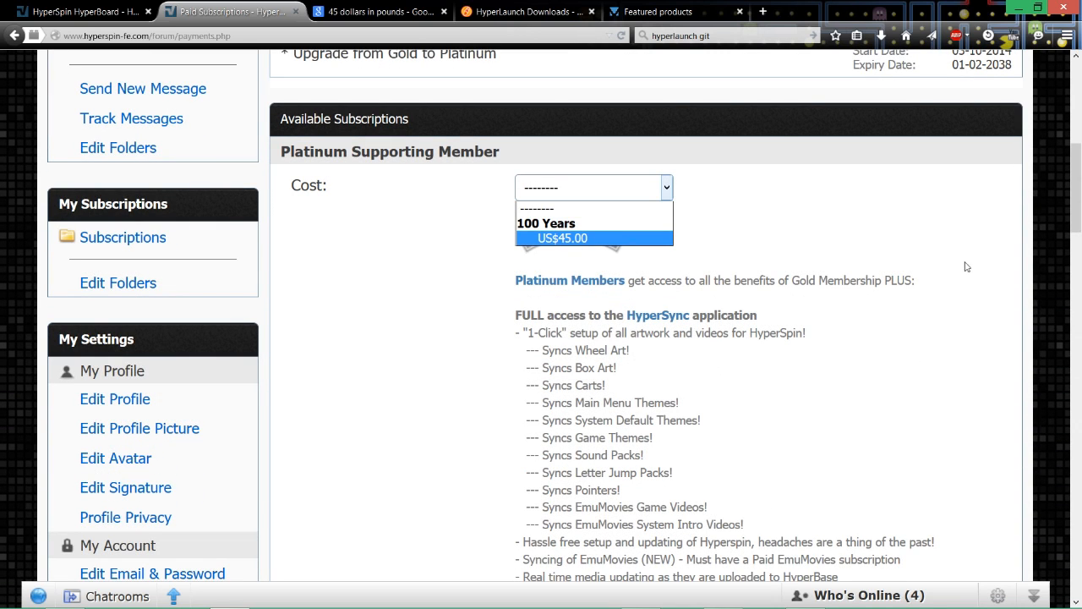
left_click(827, 283)
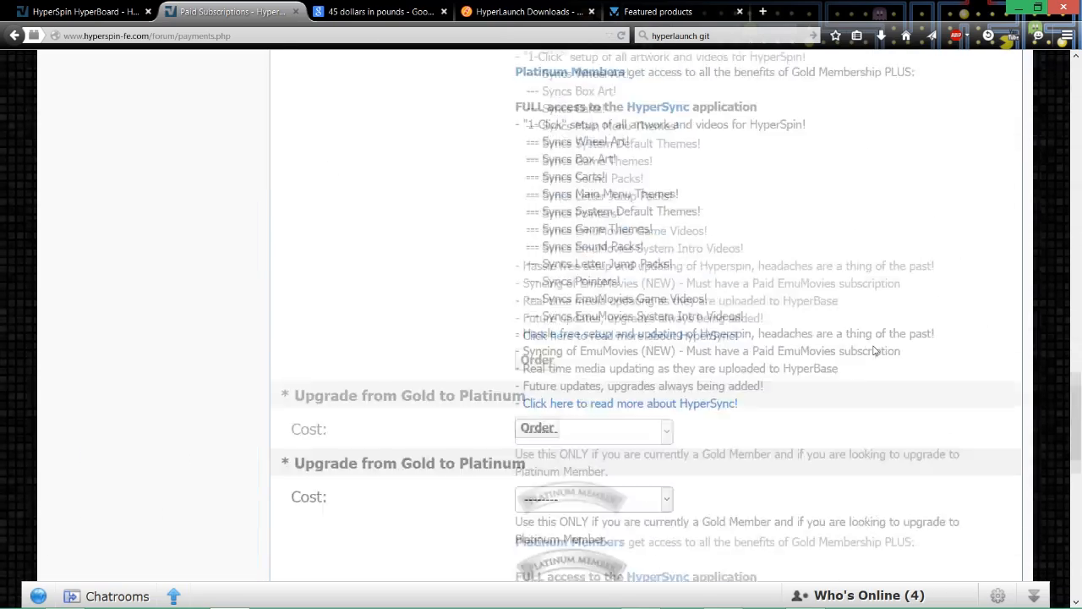
scroll(875, 350, "down", 4)
scroll(874, 349, "up", 13)
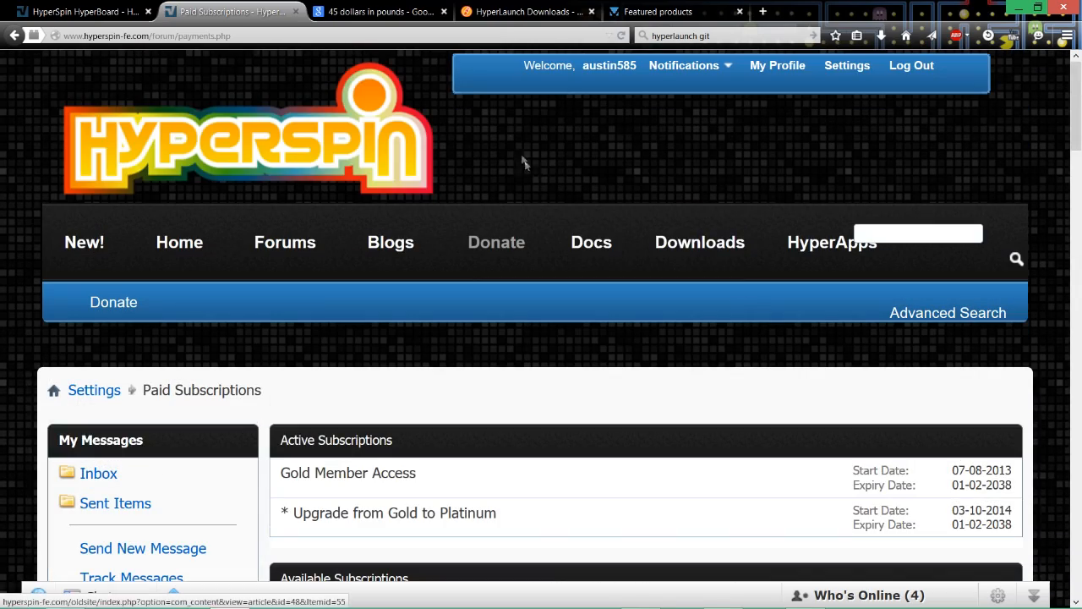
scroll(627, 270, "down", 3)
scroll(627, 269, "up", 3)
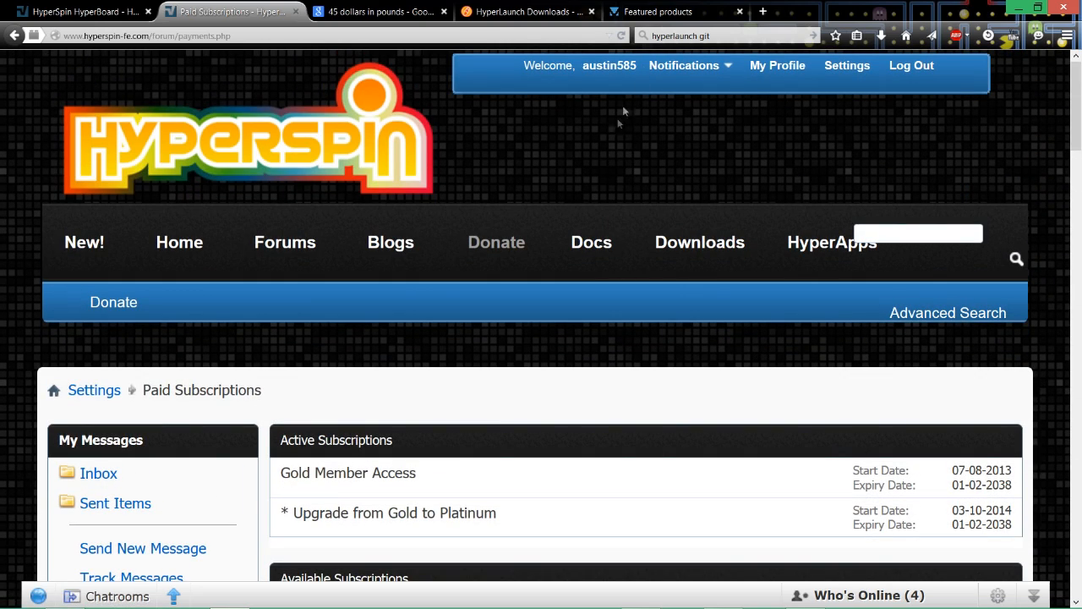
Show the EmuMovies store page and compare the prices and benefits of the Lifetime and Yearly subscriptions
left_click(658, 12)
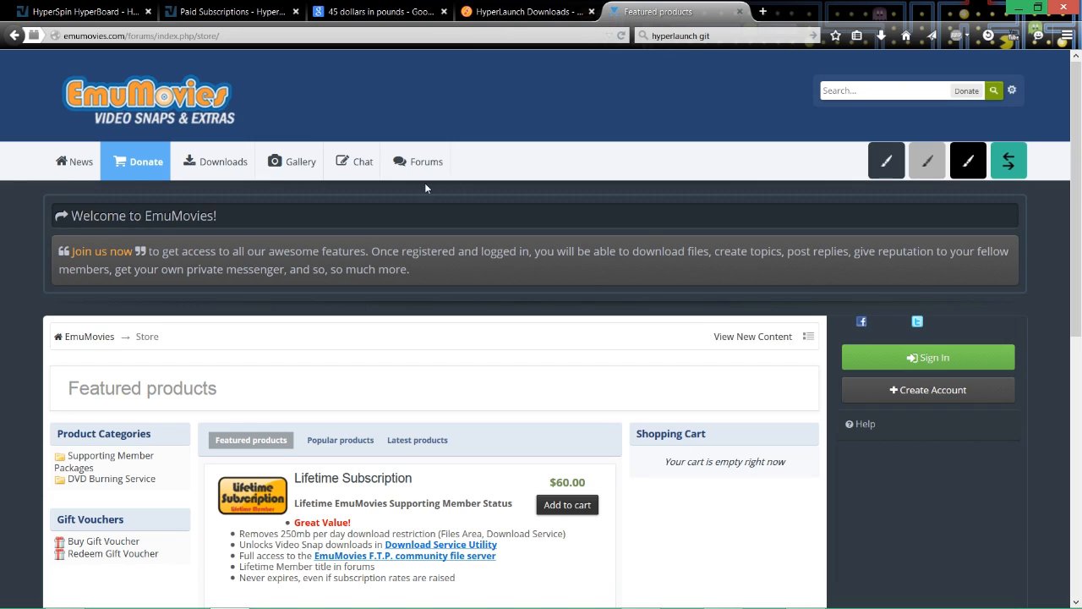
scroll(457, 311, "down", 4)
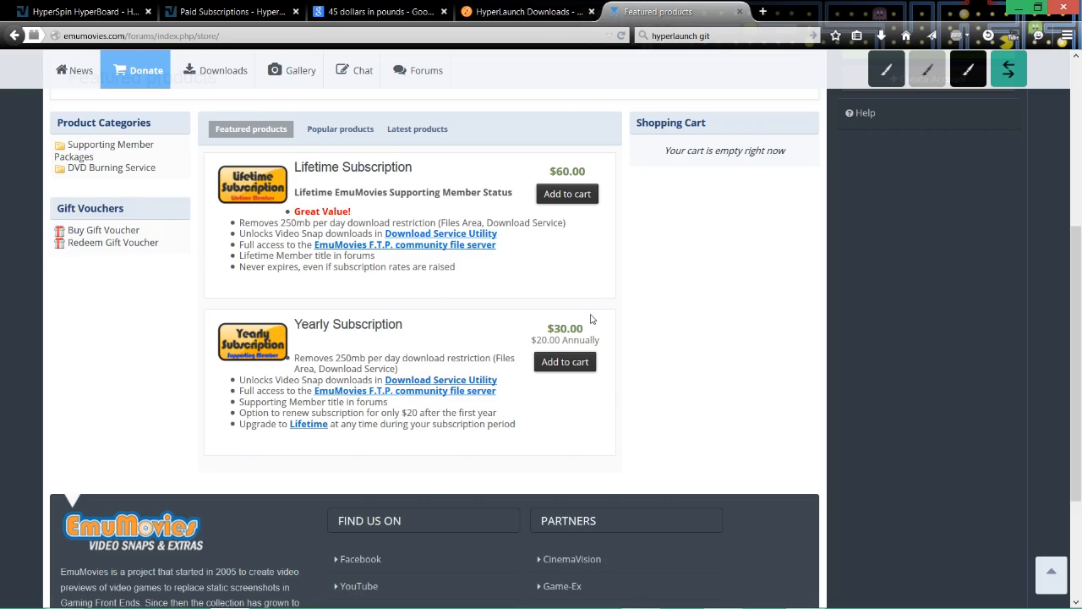
scroll(590, 321, "up", 3)
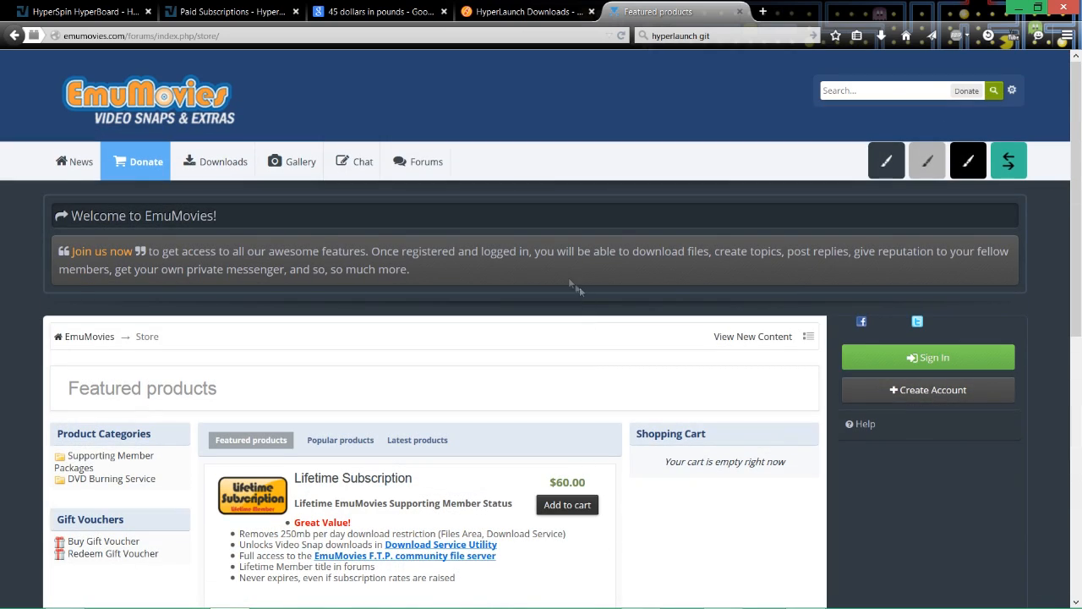
scroll(549, 215, "down", 3)
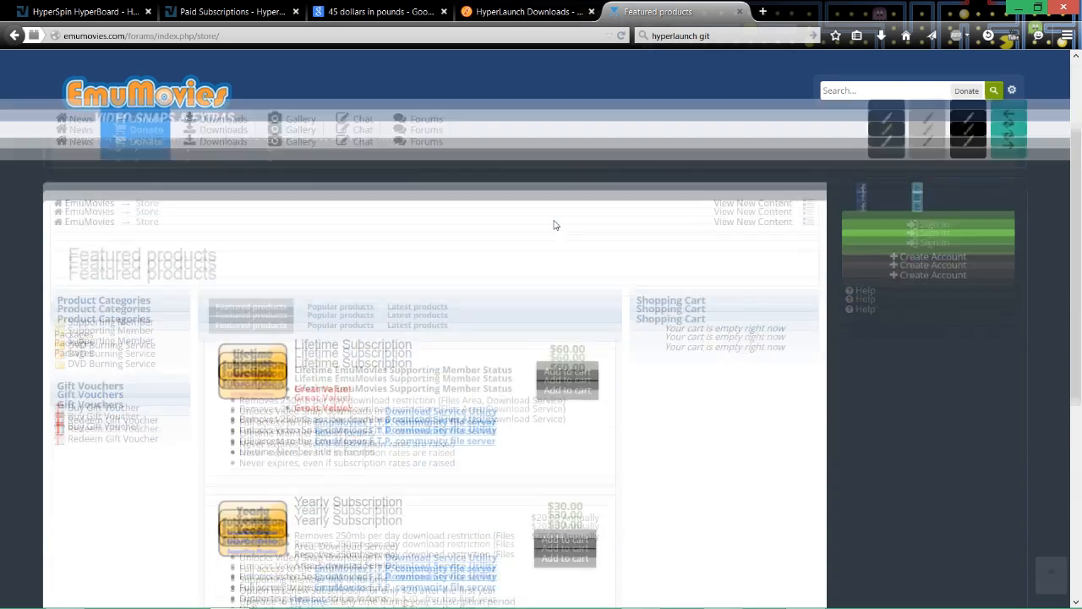
scroll(758, 358, "down", 3)
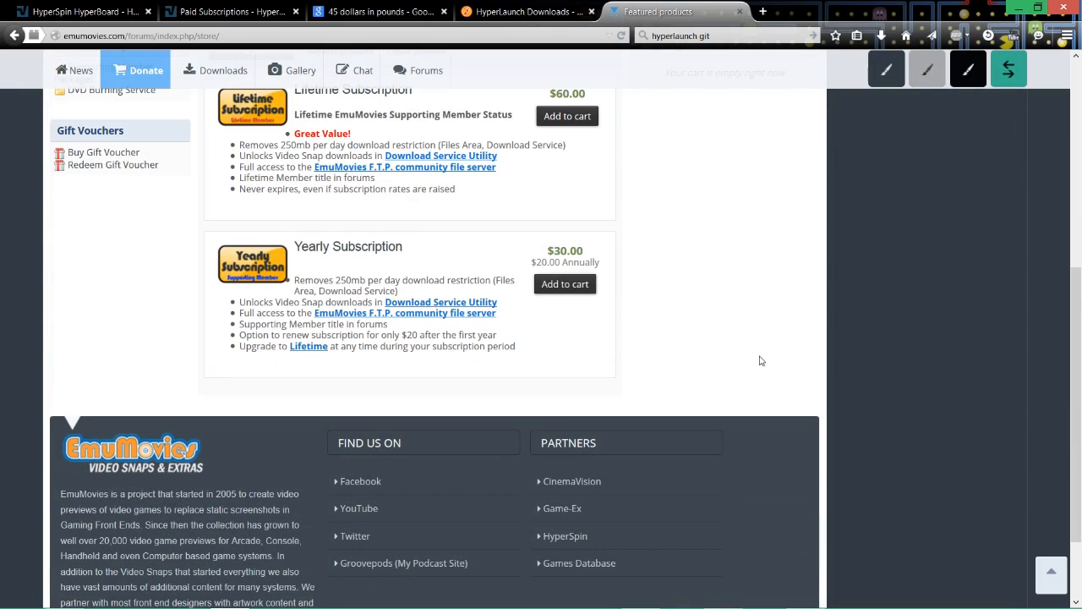
scroll(759, 360, "up", 5)
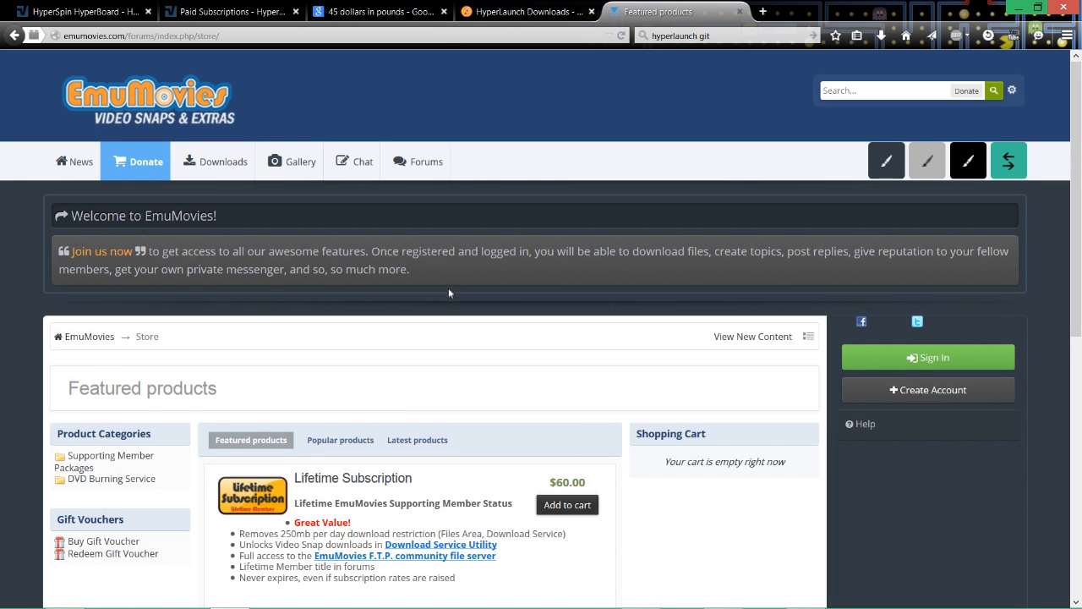
scroll(448, 288, "down", 4)
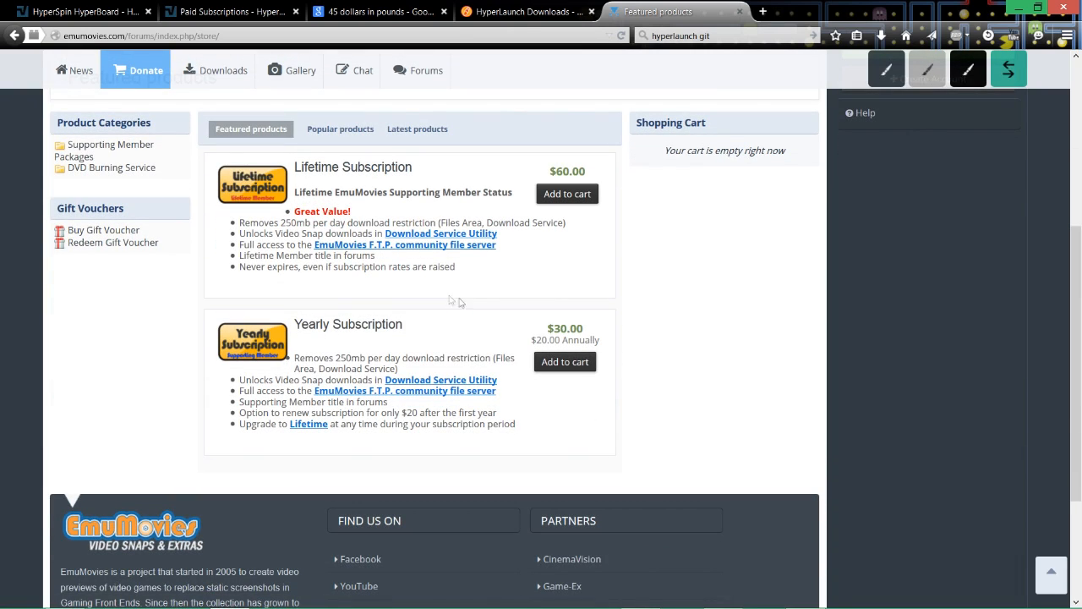
scroll(718, 330, "up", 1)
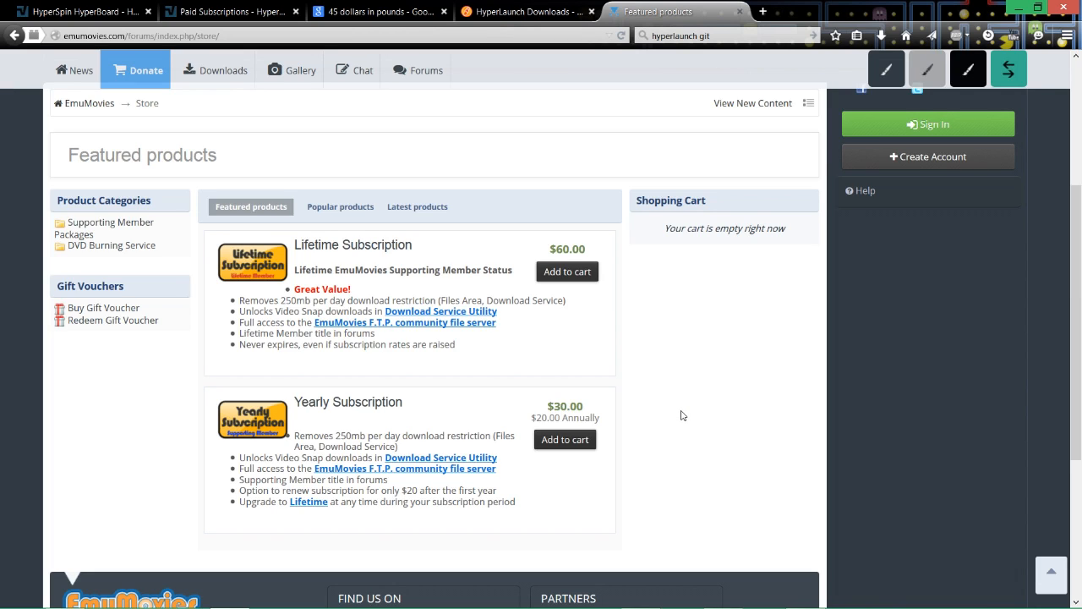
scroll(682, 414, "up", 3)
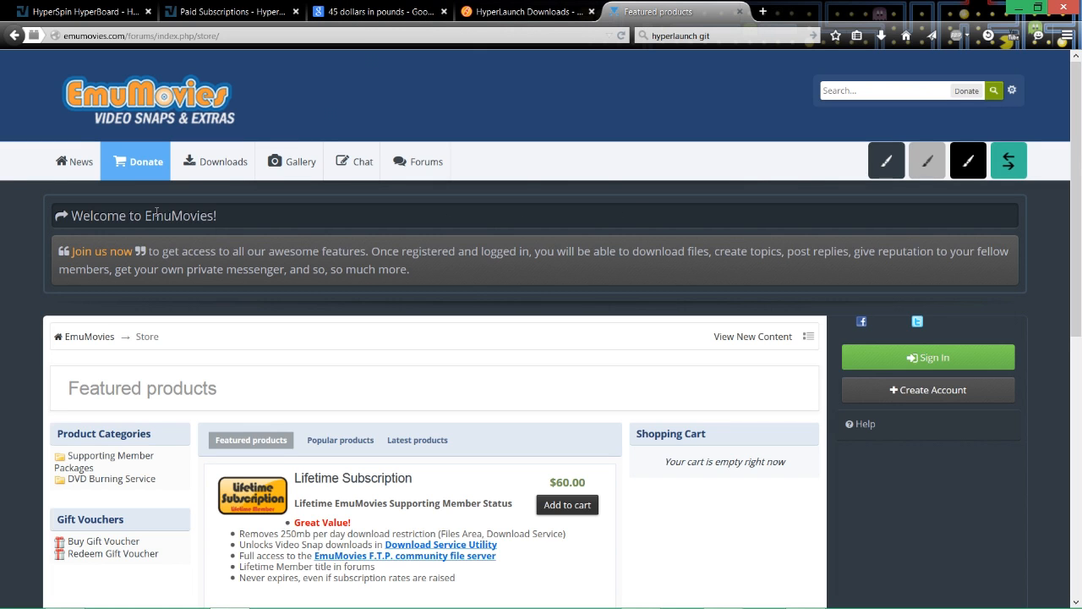
scroll(649, 373, "down", 1)
scroll(648, 373, "down", 2)
scroll(648, 373, "up", 3)
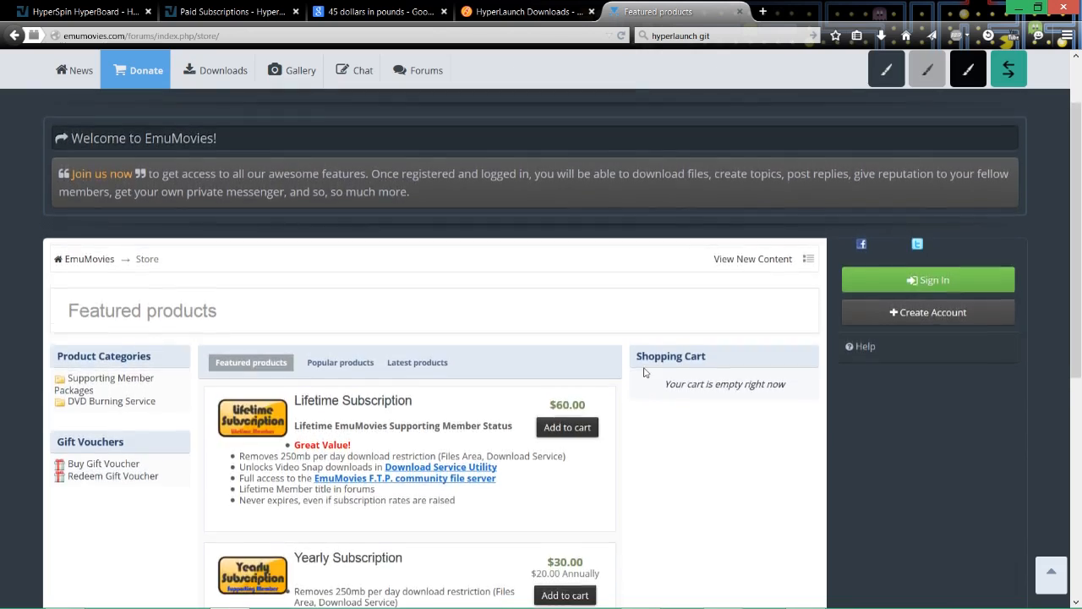
Return to the HyperSpin Paid Subscriptions page
left_click(247, 9)
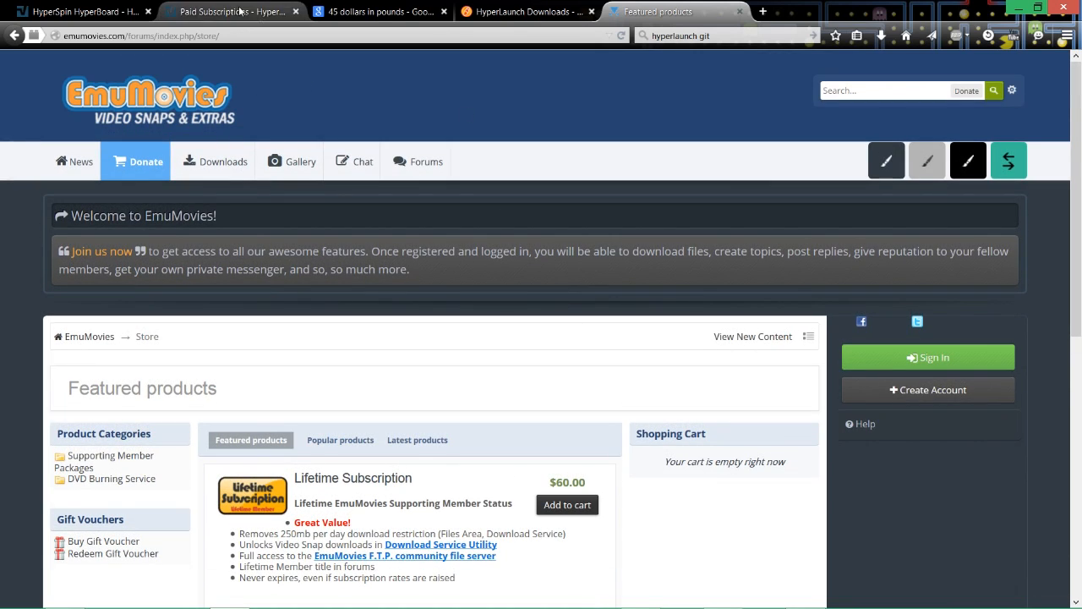
left_click(80, 11)
left_click(232, 11)
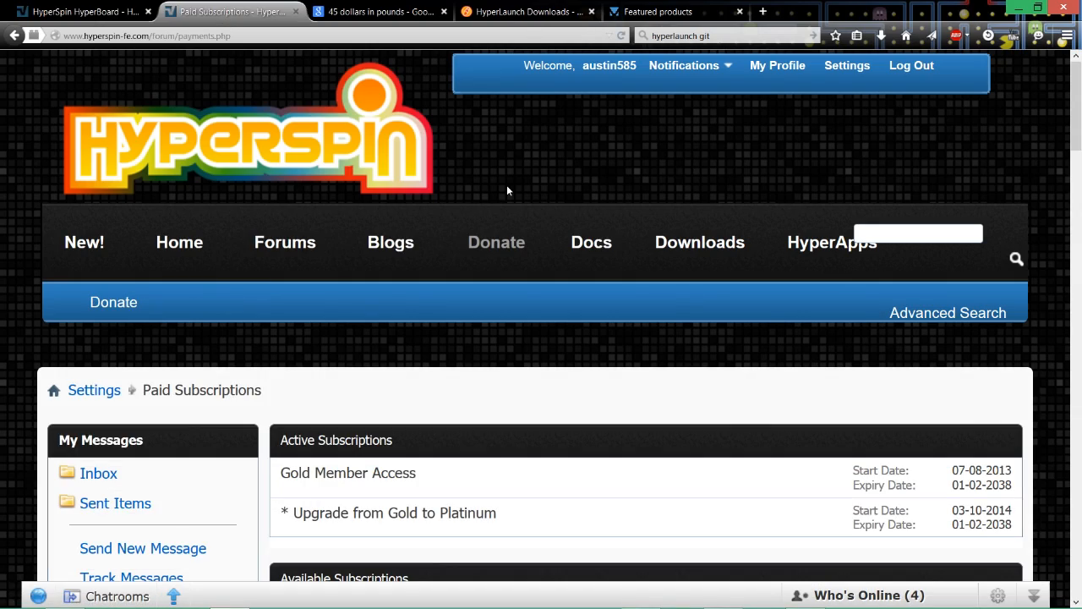